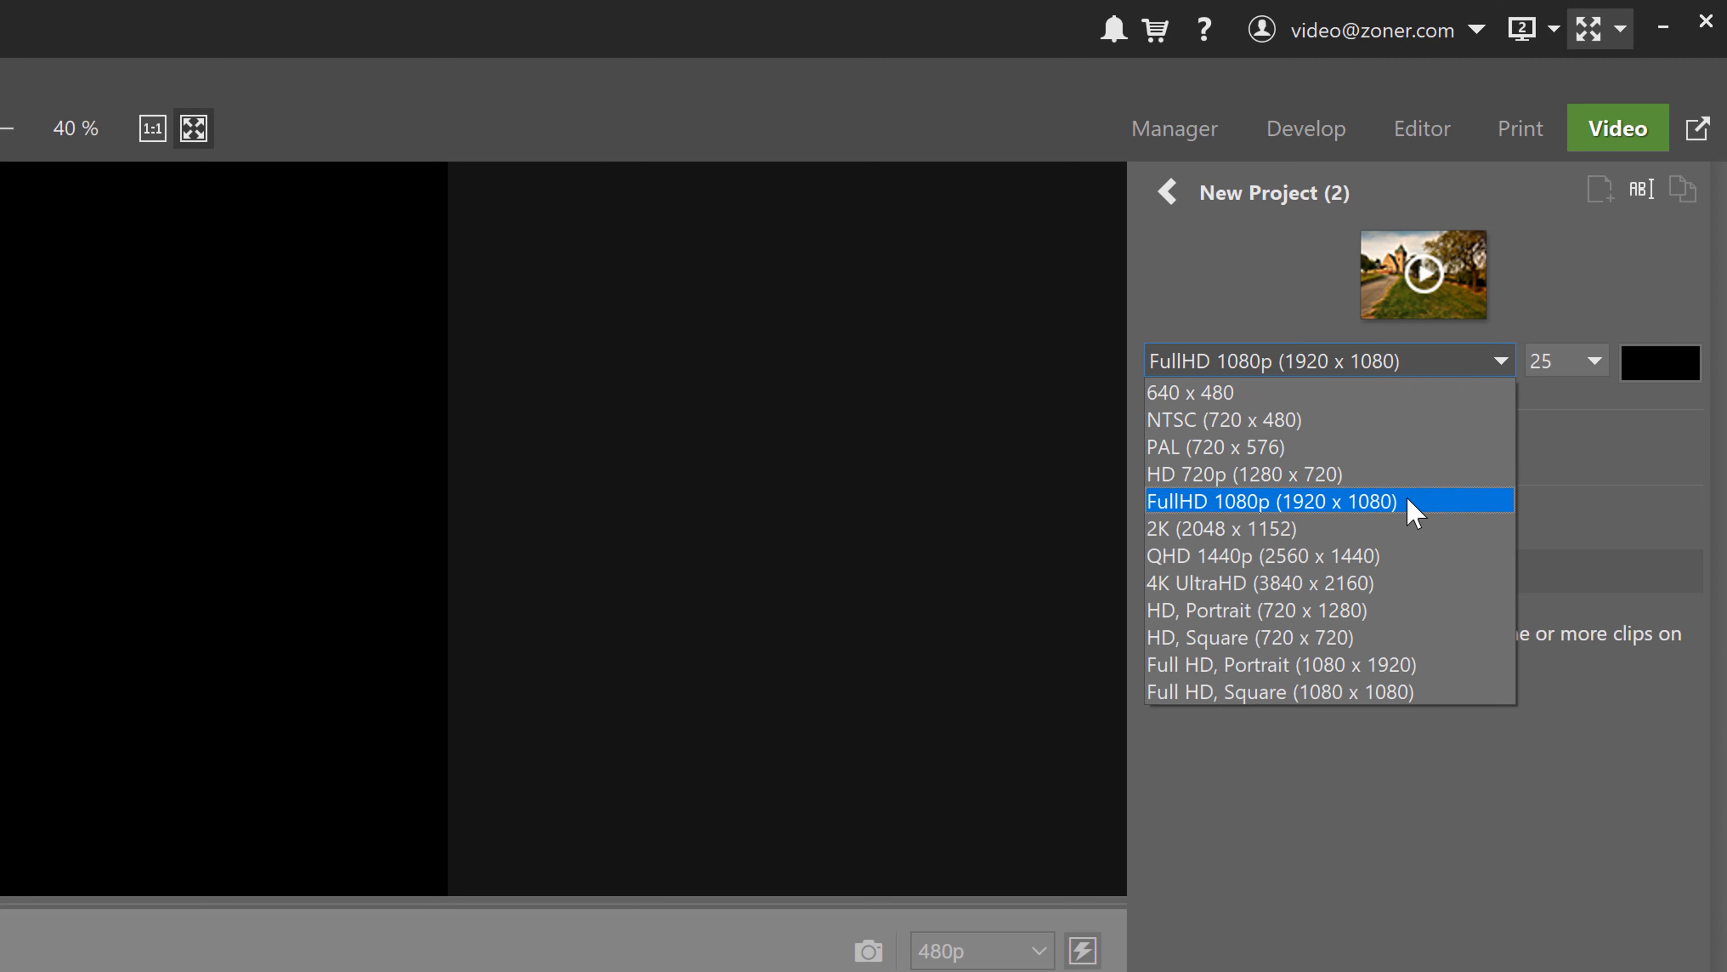
Set the project to FullHD 1080p (1920 x 1080) at 25 frames per second with a white background
click(1276, 503)
click(1573, 360)
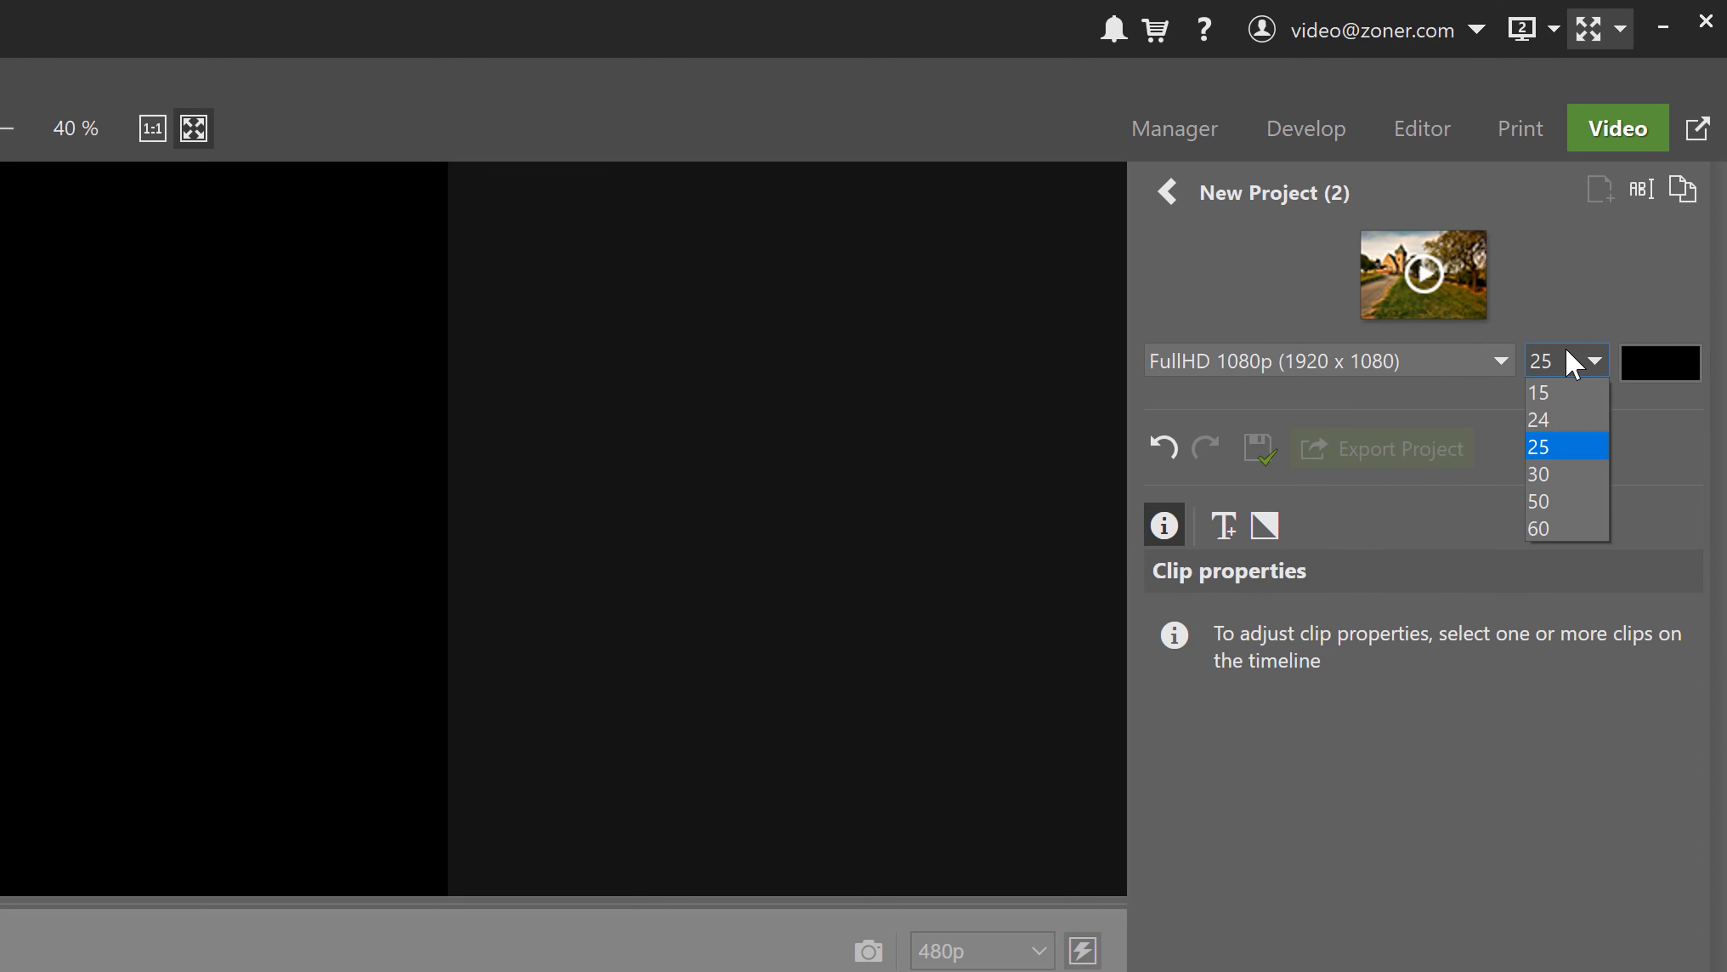
click(1563, 441)
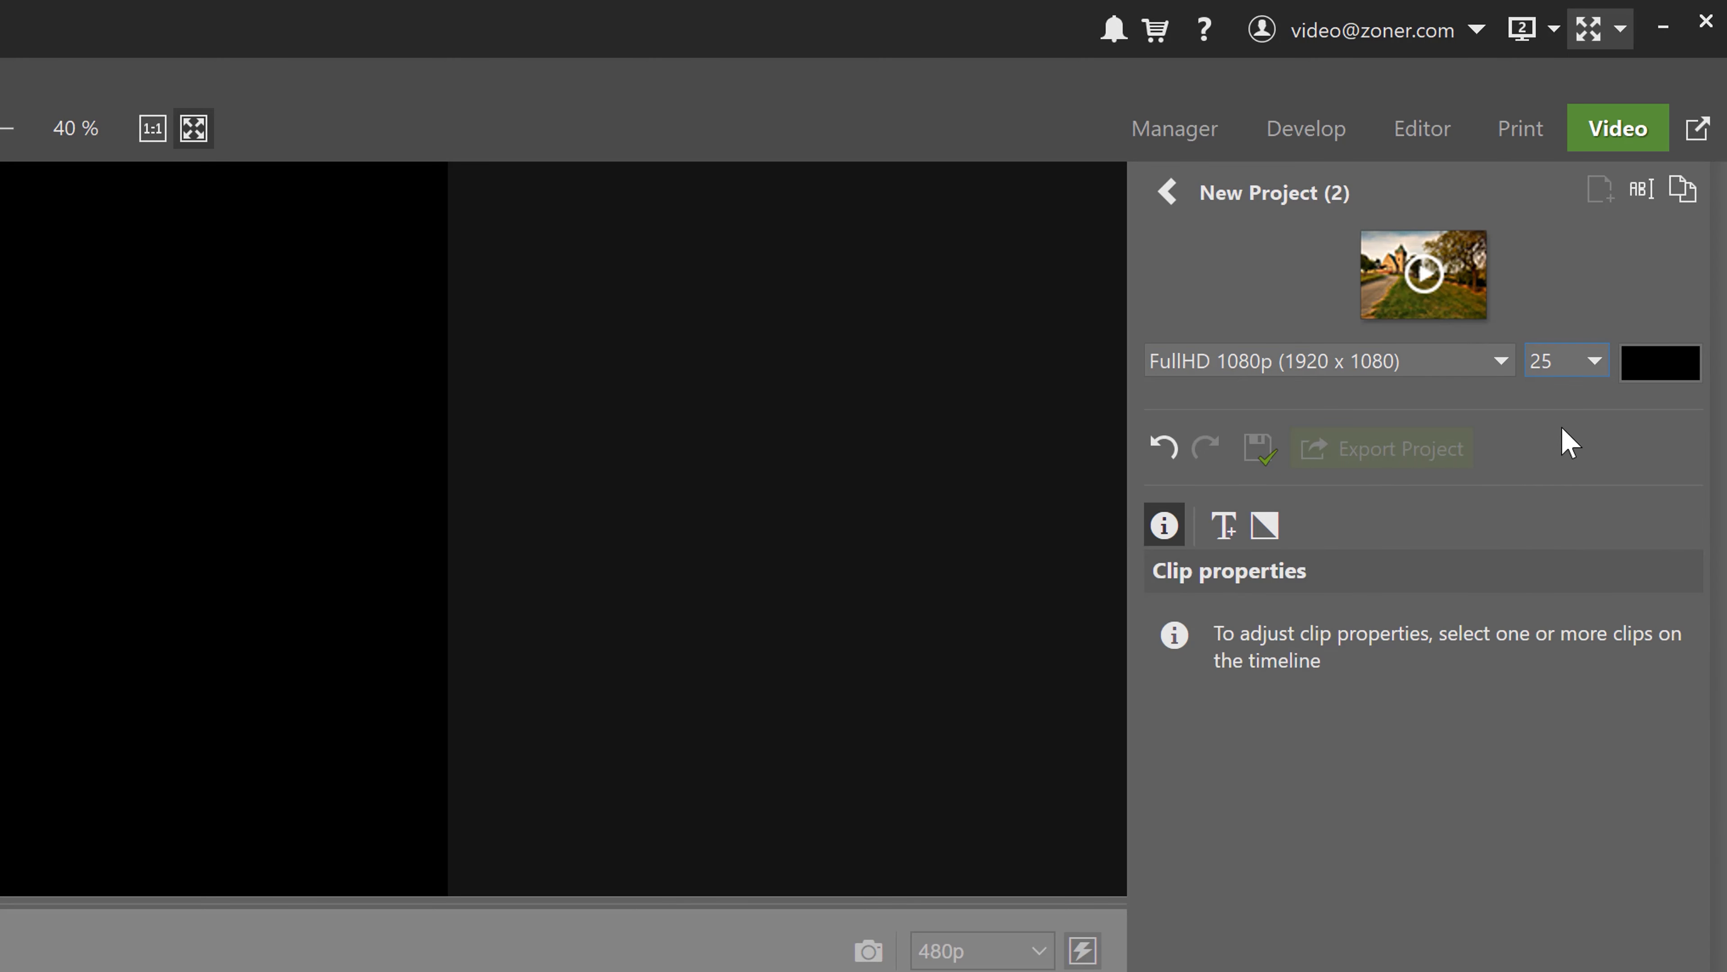
click(1654, 362)
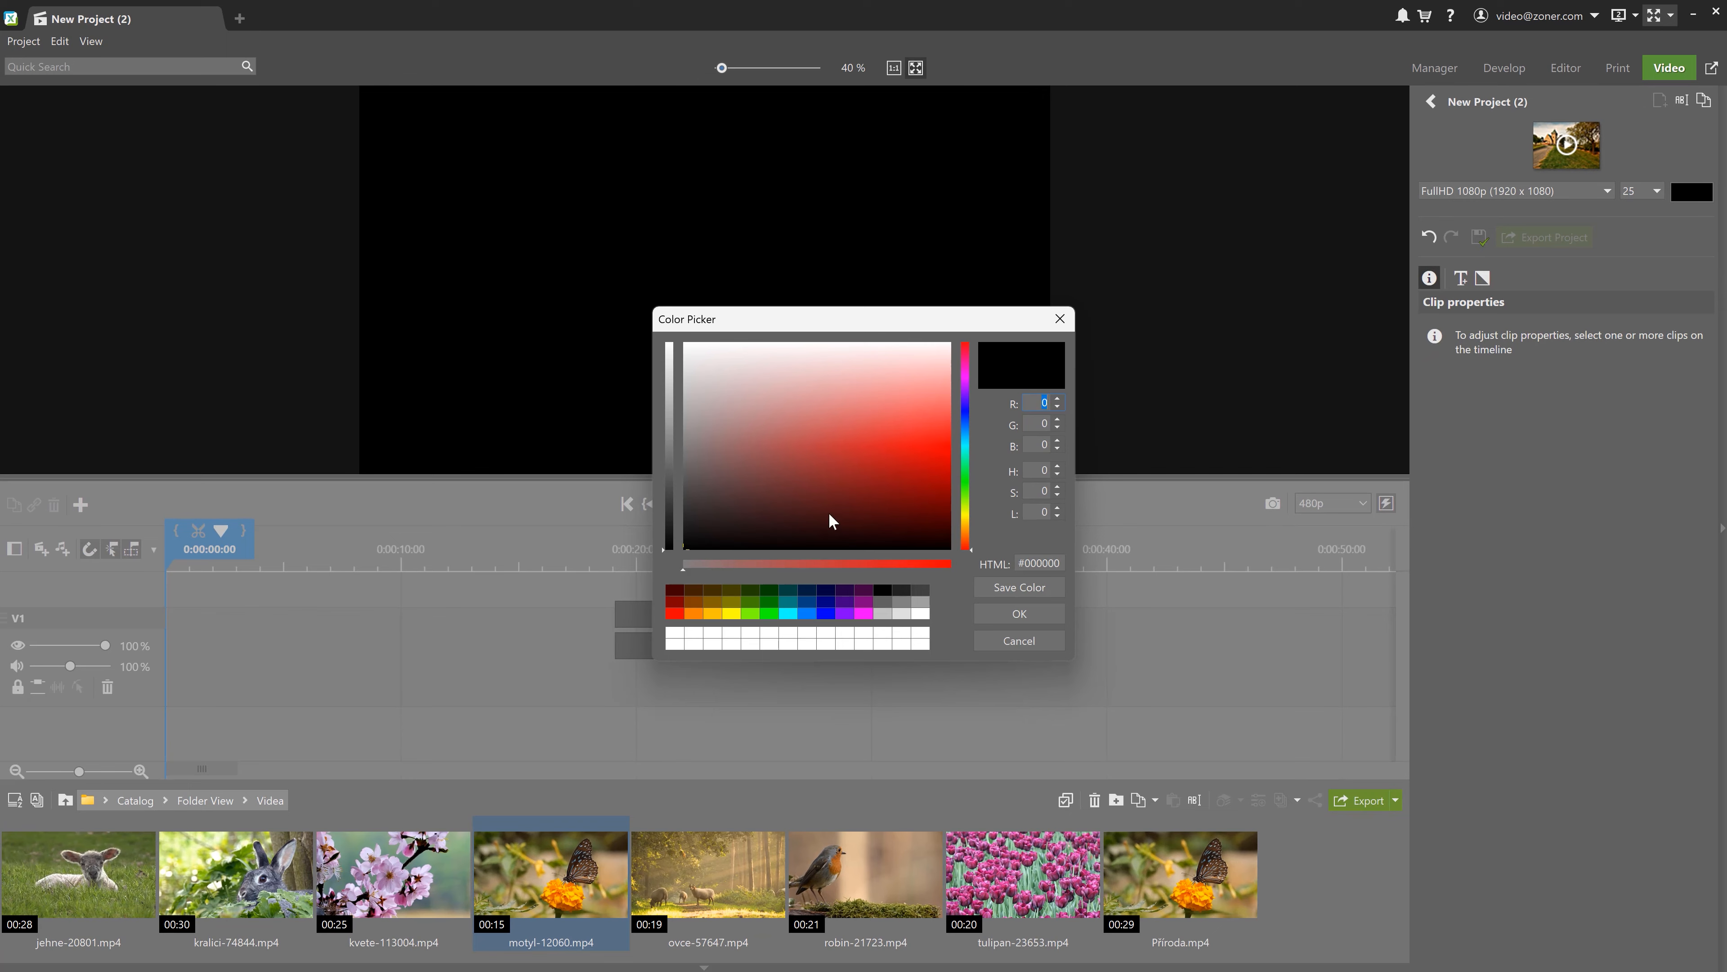
click(922, 614)
click(1031, 613)
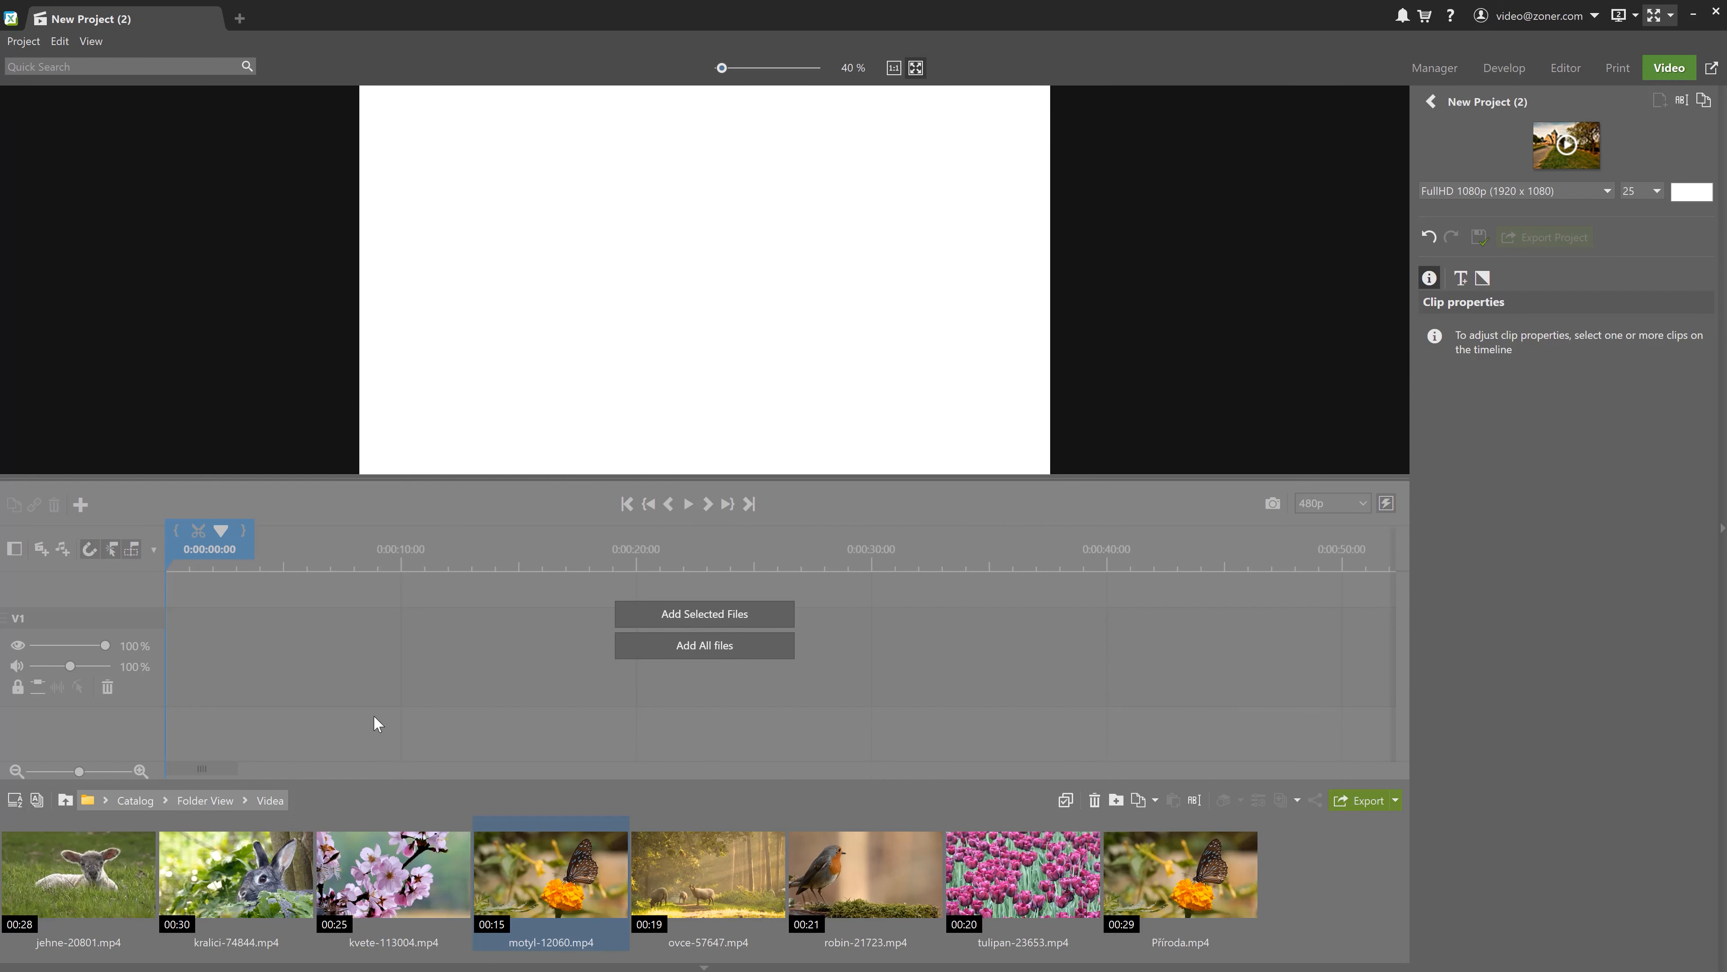
Place motyl-12060.mp4 at the start of track V1, followed by IMG_ (104).jpg, IMG_ (134).jpg and IMG_ (1).NEF
click(532, 903)
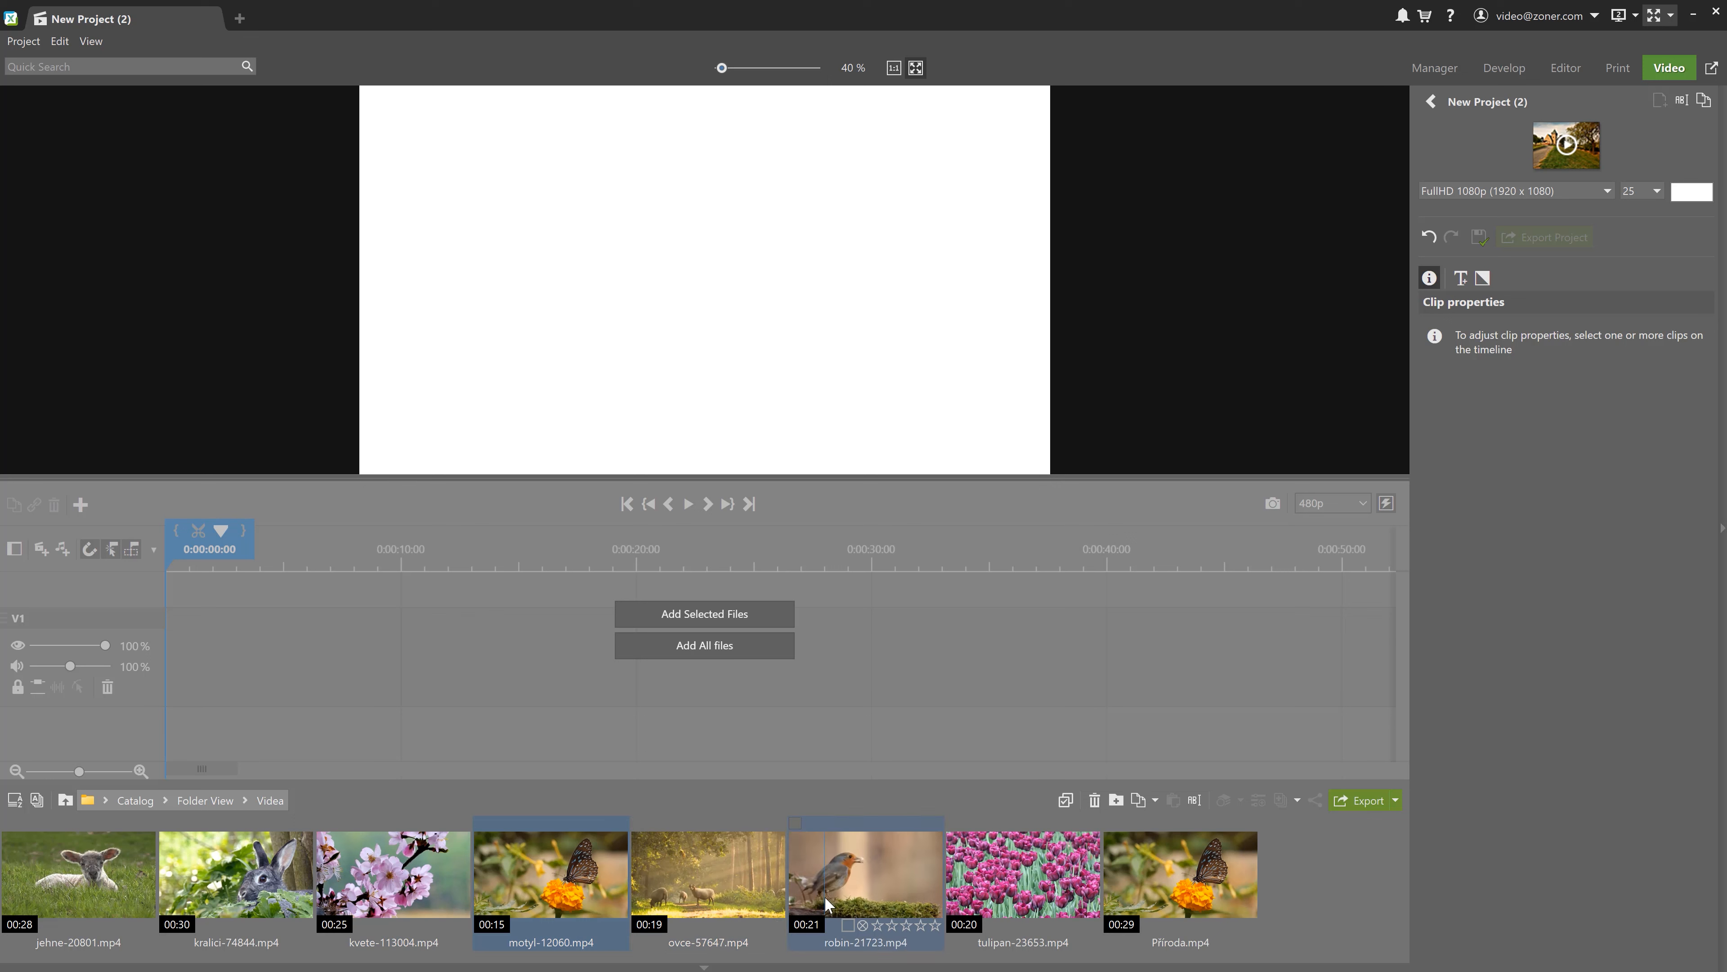
drag(571, 872, 170, 674)
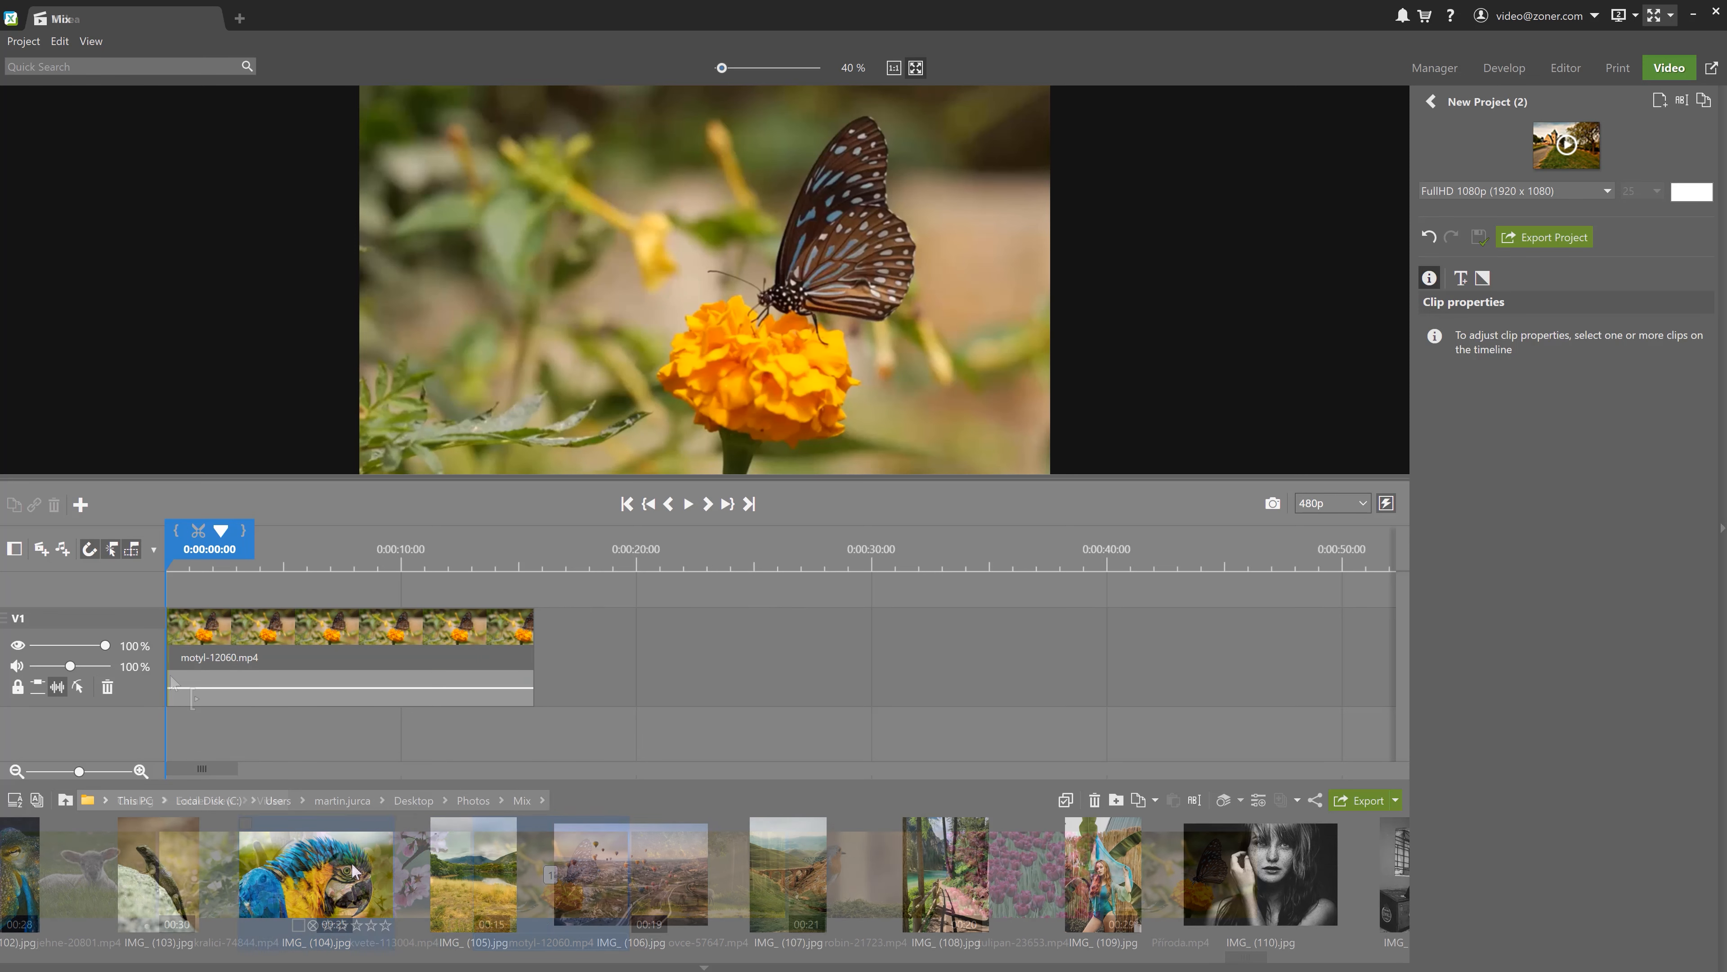
drag(313, 877, 592, 640)
drag(1272, 960, 1377, 951)
drag(235, 879, 707, 653)
drag(1377, 956, 346, 960)
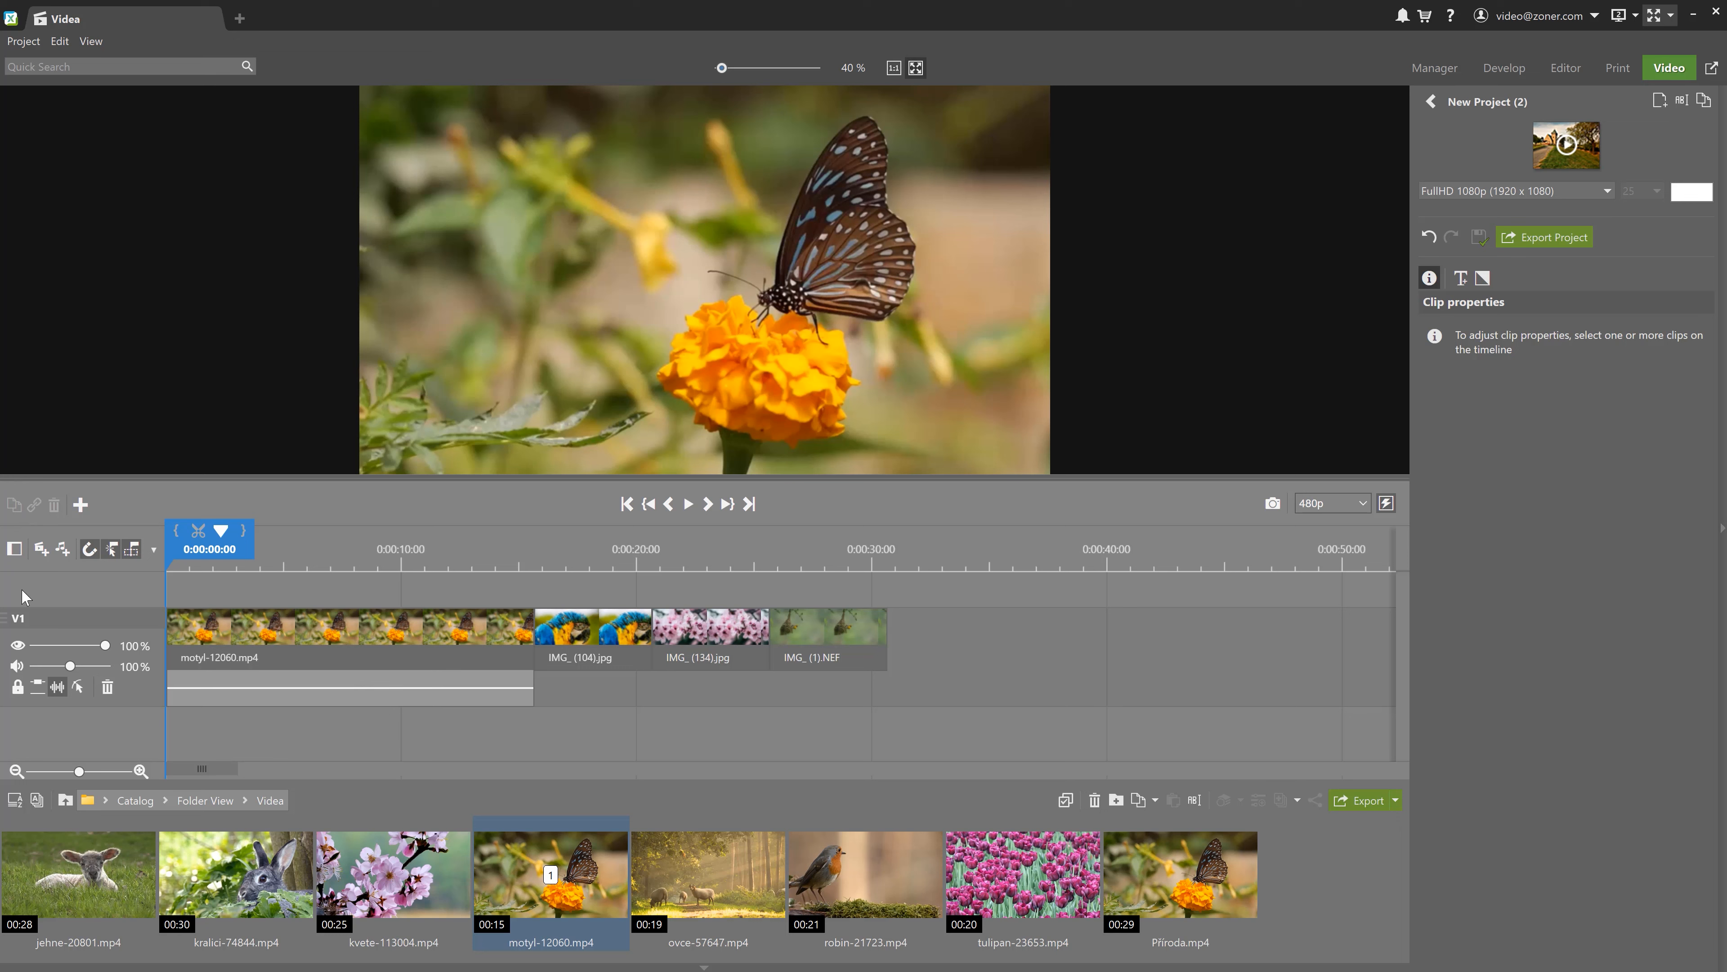
Place robin-21723.mp4 on a new video track above V1, starting at 0:00:28:15
click(14, 548)
click(15, 548)
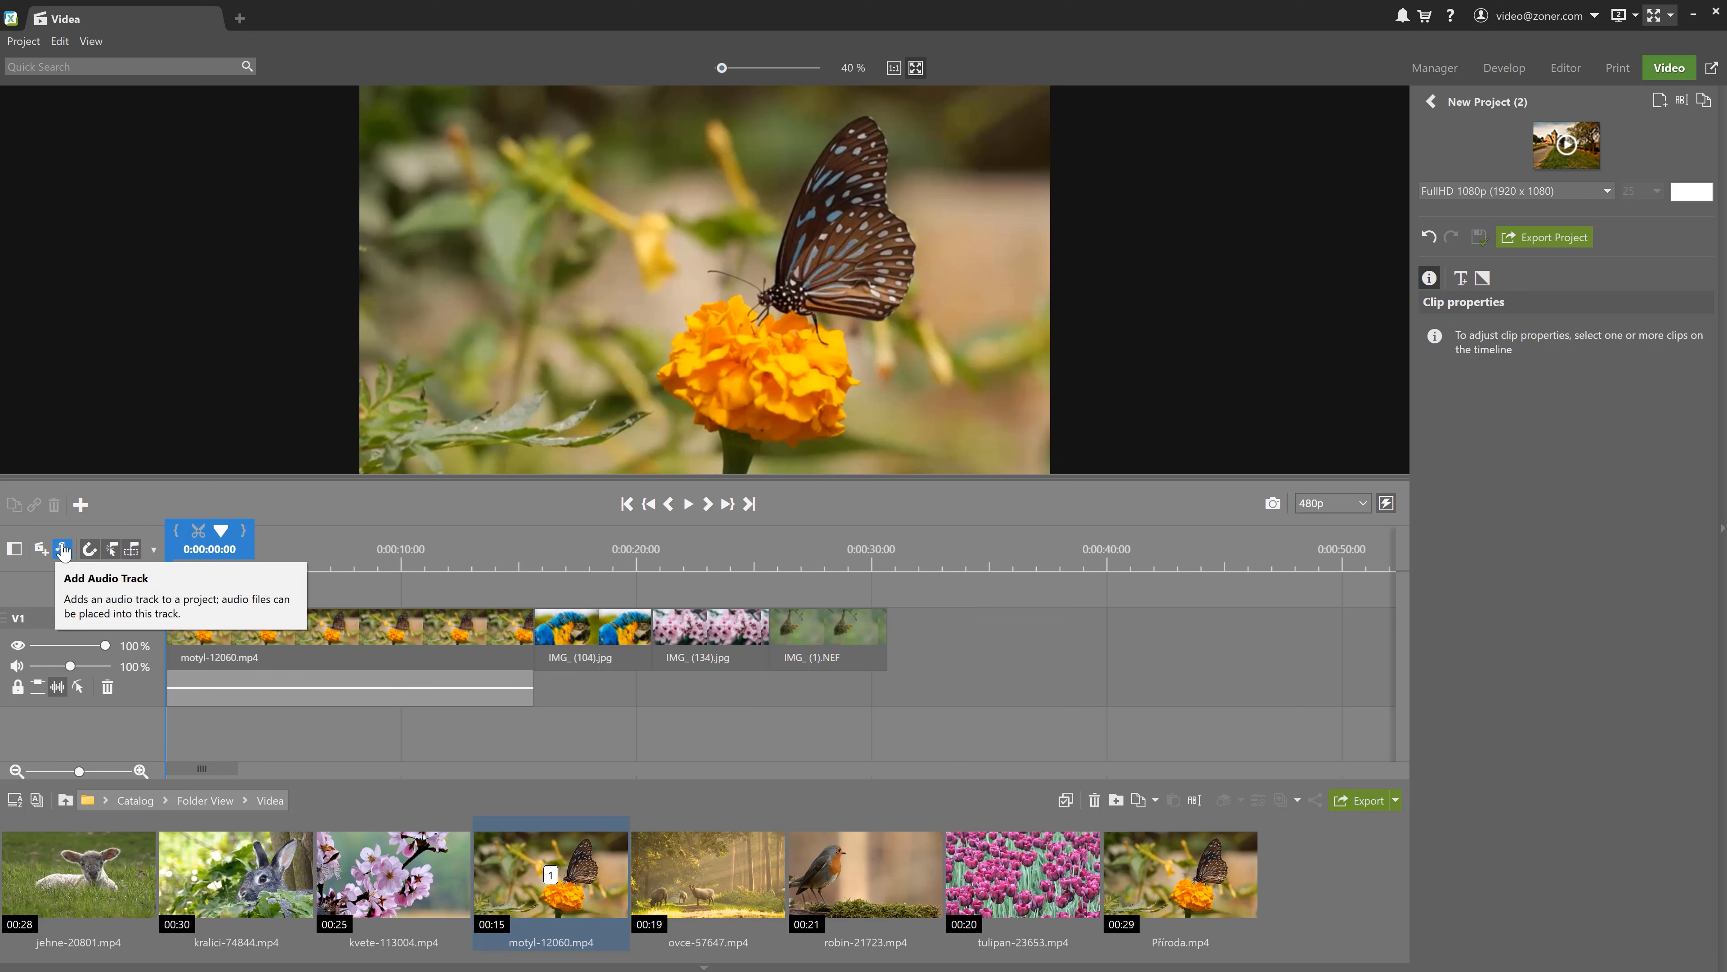
drag(826, 871, 876, 640)
click(898, 633)
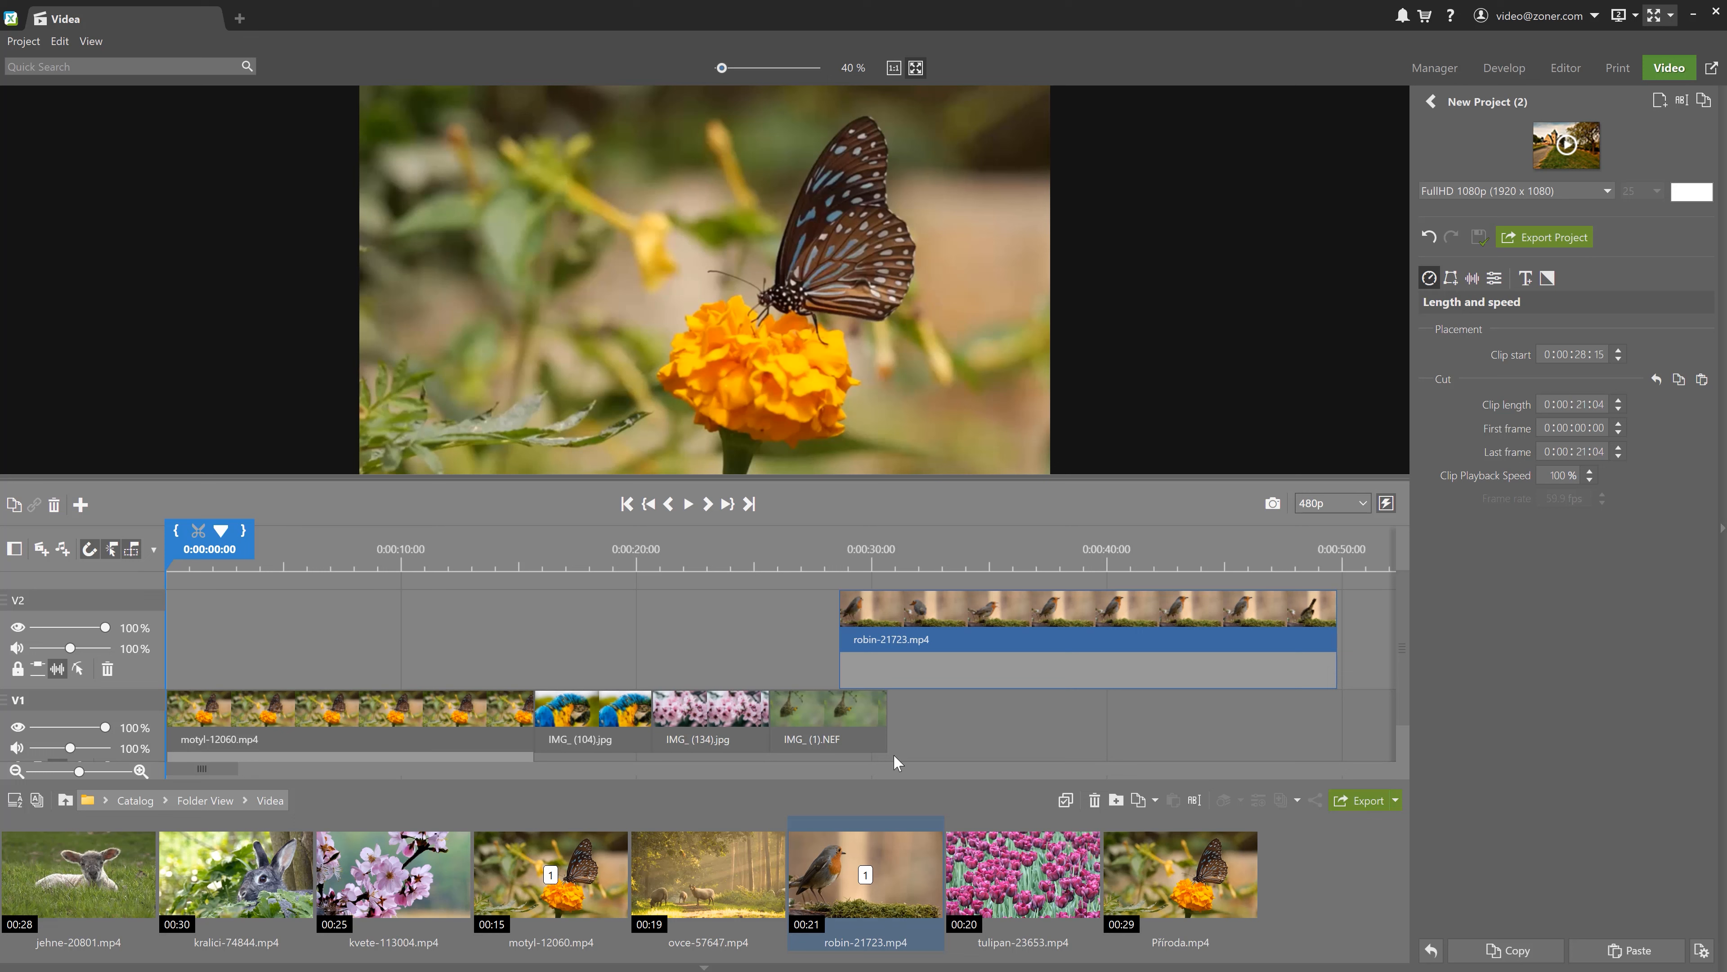
Move the playhead along the timeline to view the butterfly clip, the three images and the robin clip
click(860, 742)
mouse_move(847, 739)
mouse_down()
mouse_move(877, 732)
mouse_move(851, 730)
mouse_up()
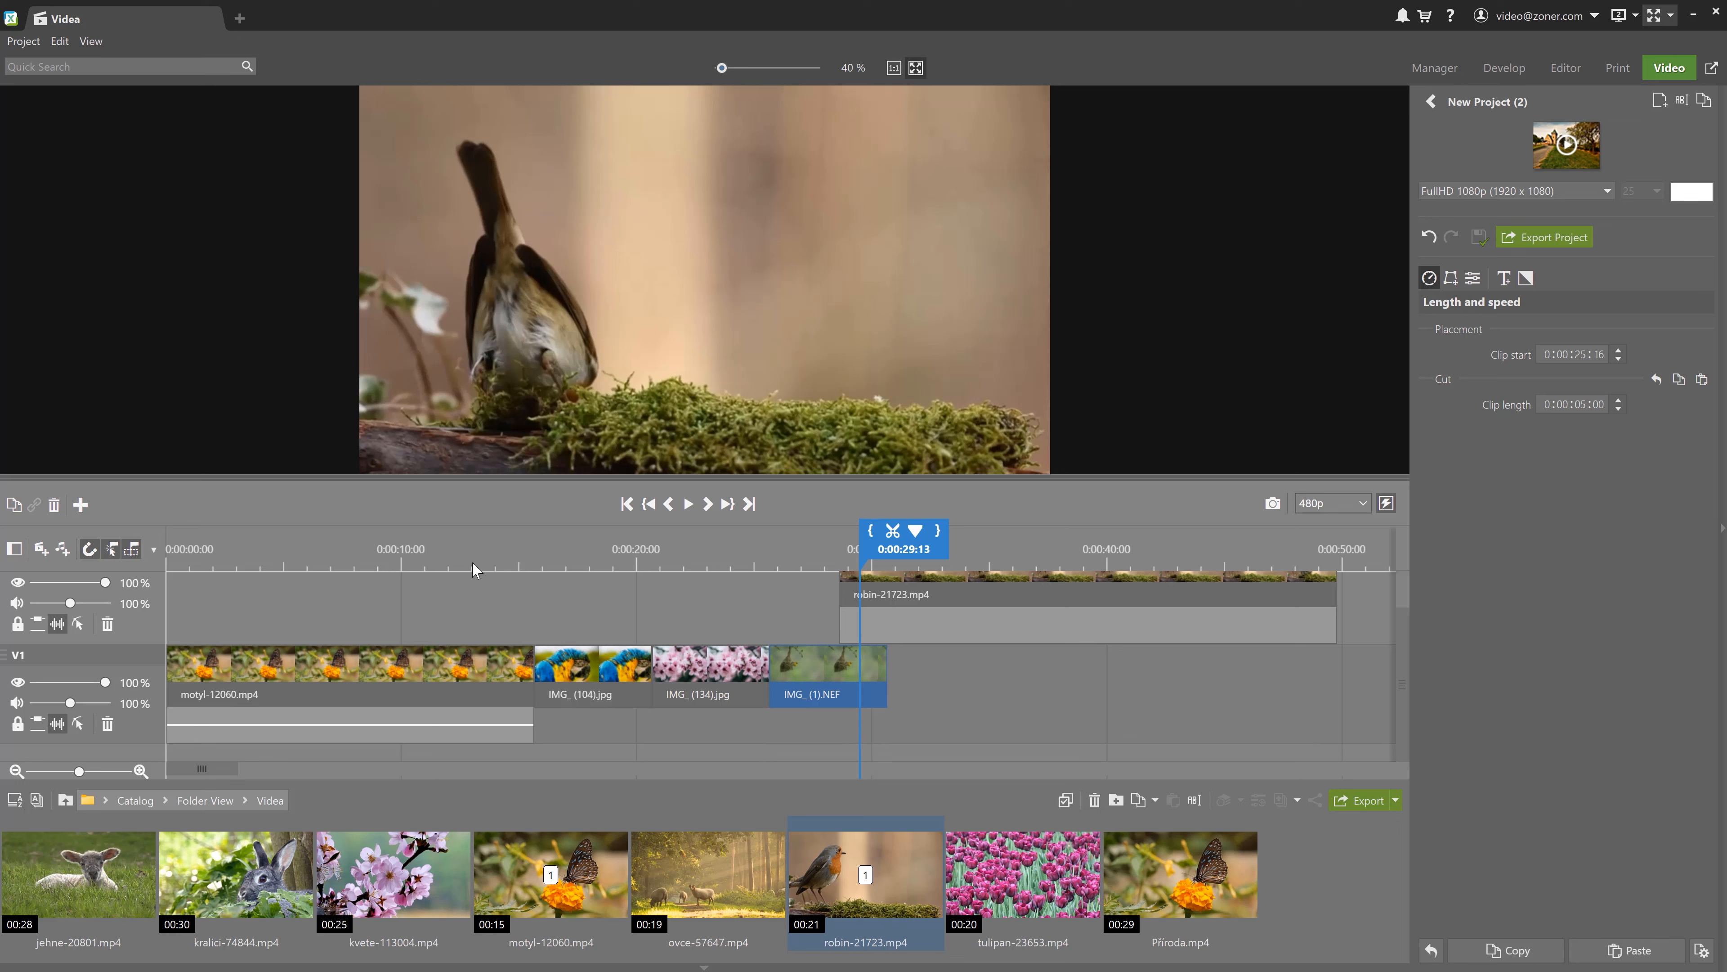
click(502, 560)
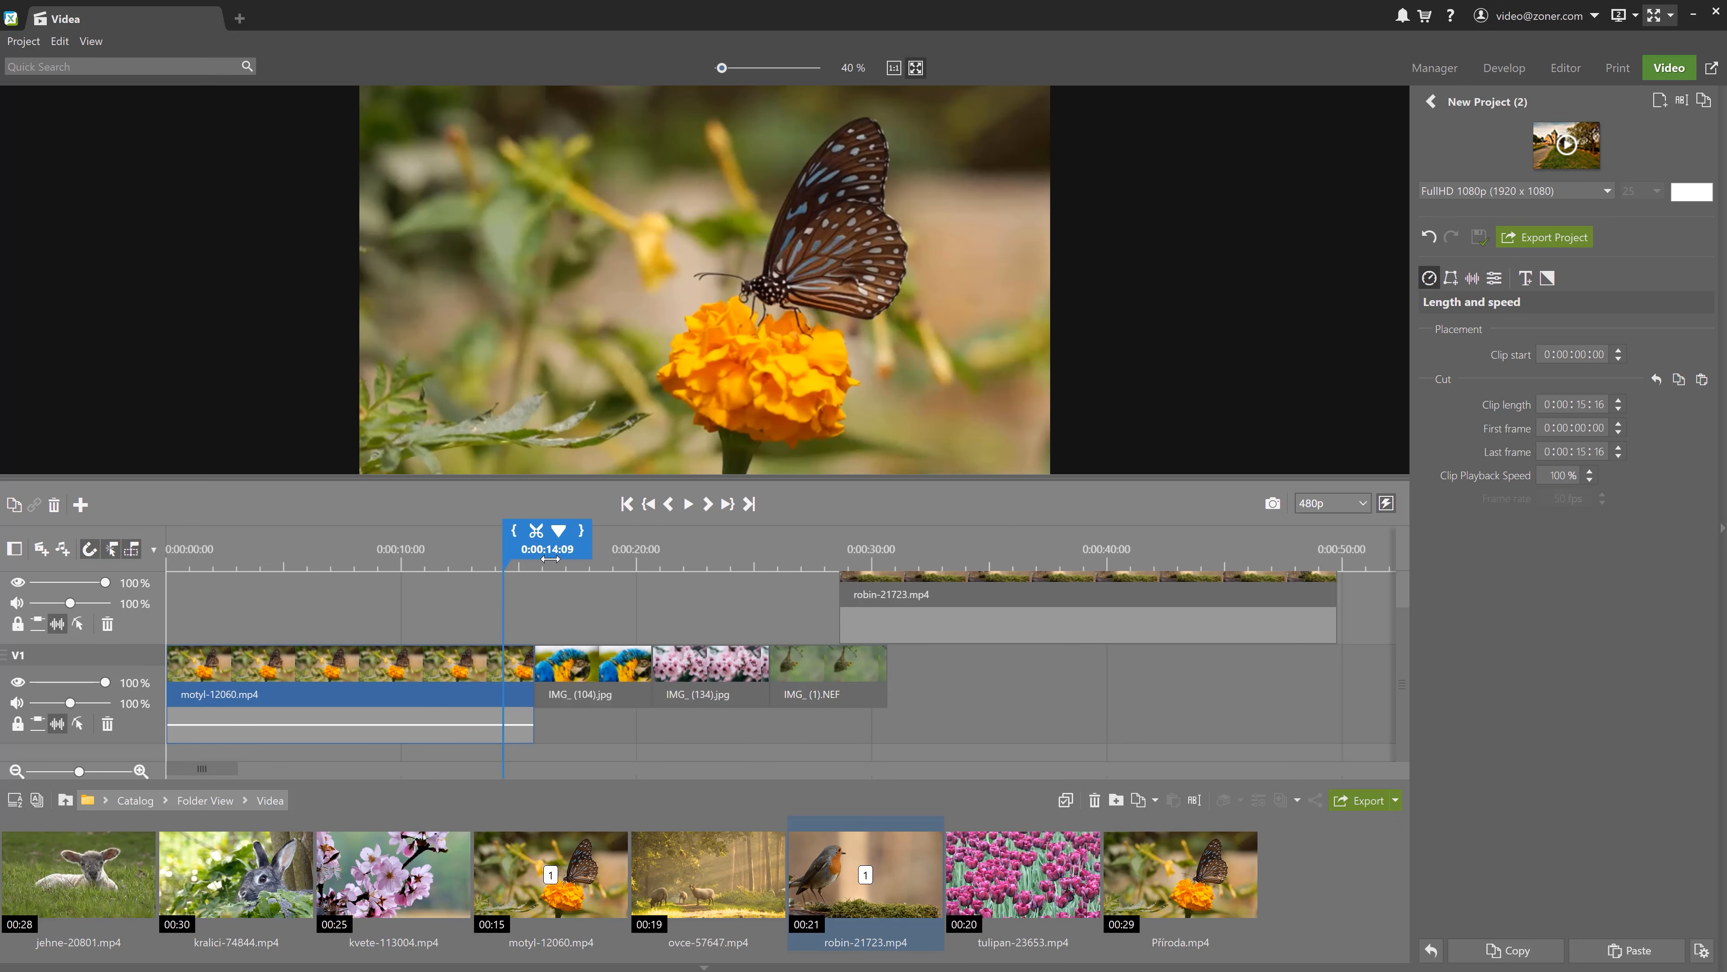
click(576, 563)
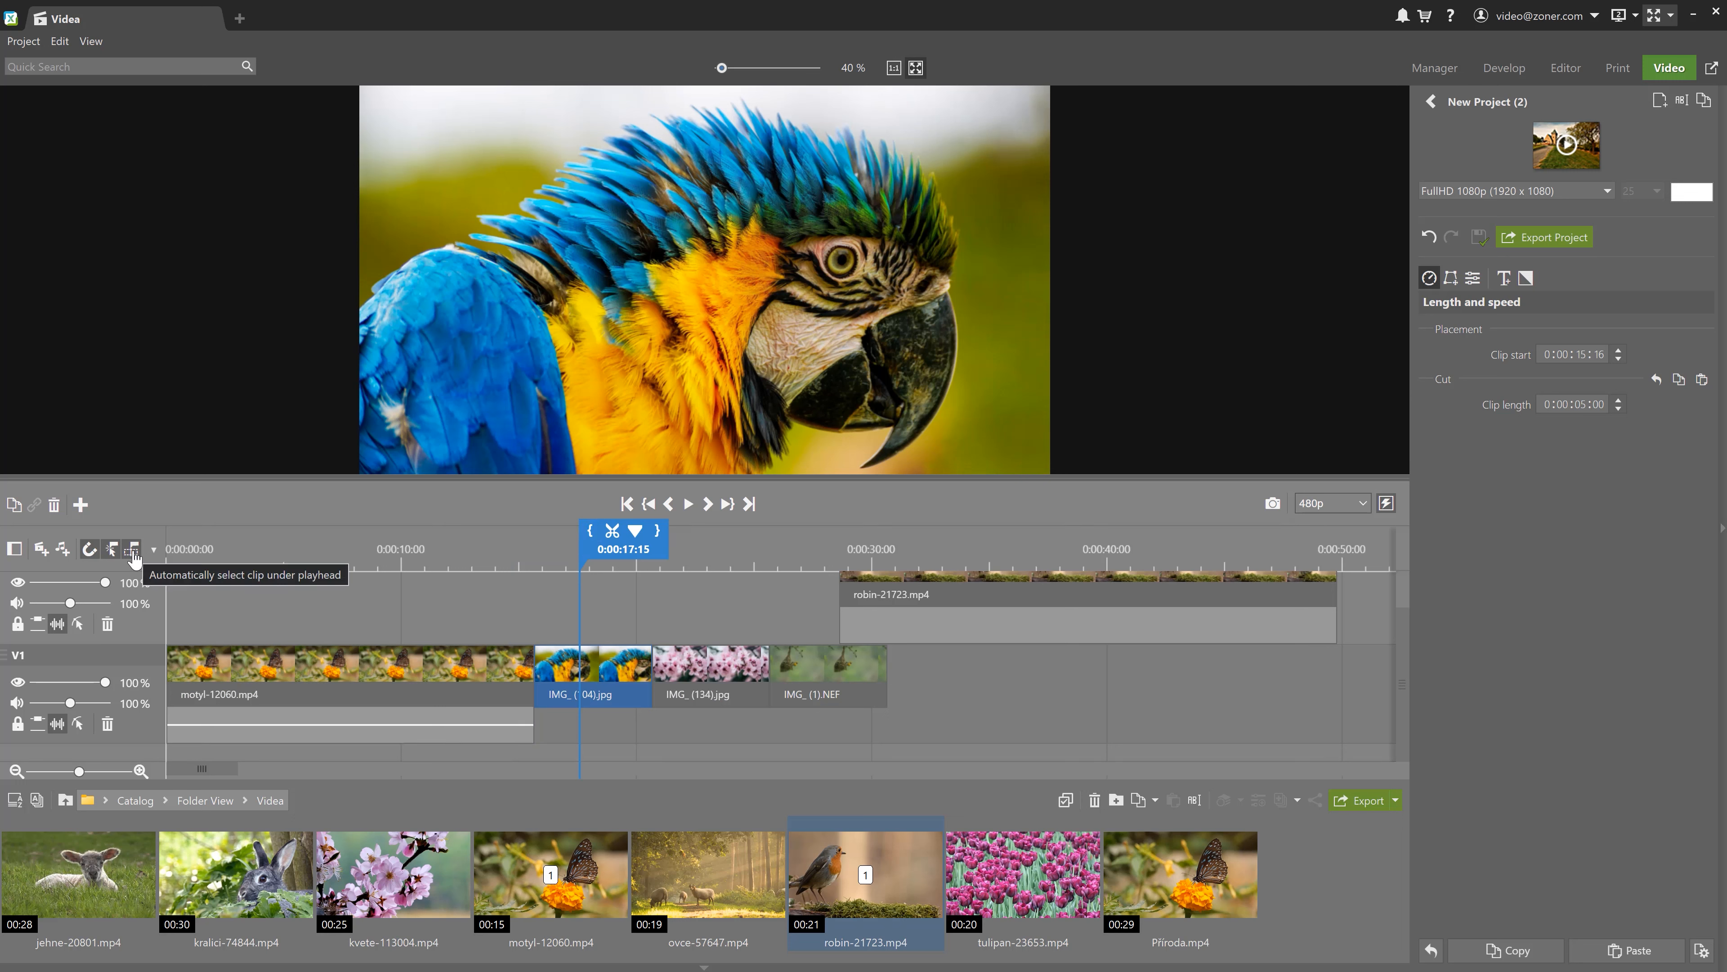
click(725, 563)
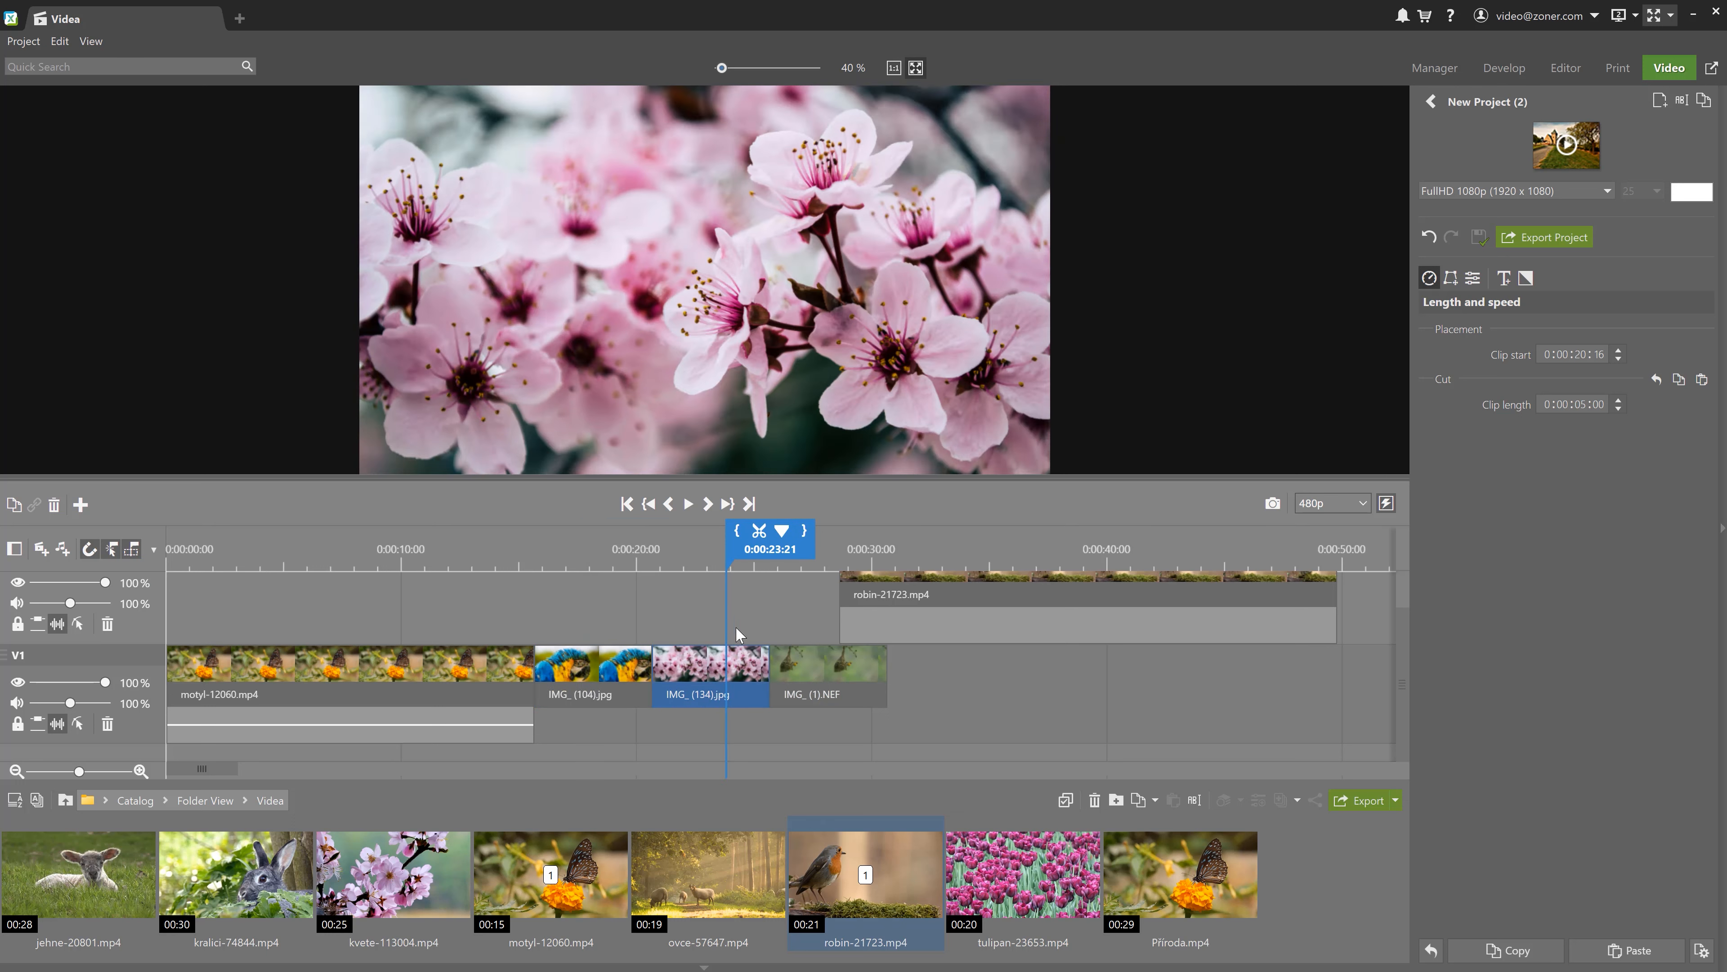
click(819, 566)
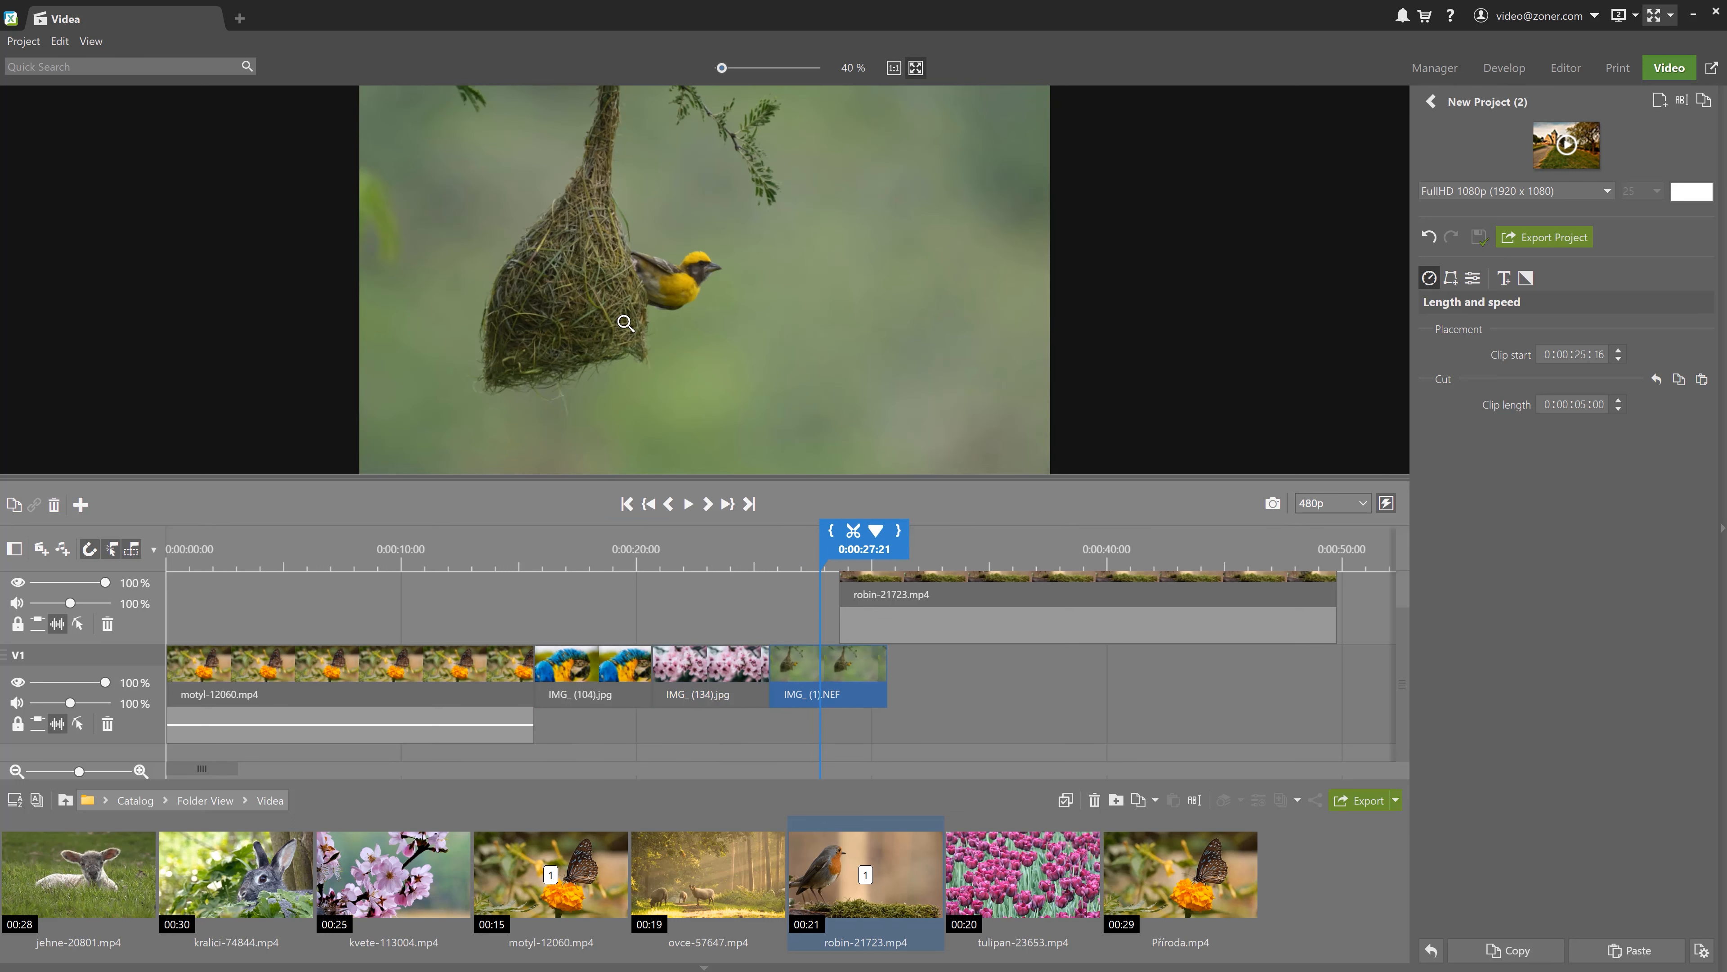
Trim the start of IMG_ (134).jpg to 0:00:21:09 and cut off its end at about 25 seconds
drag(823, 564, 671, 571)
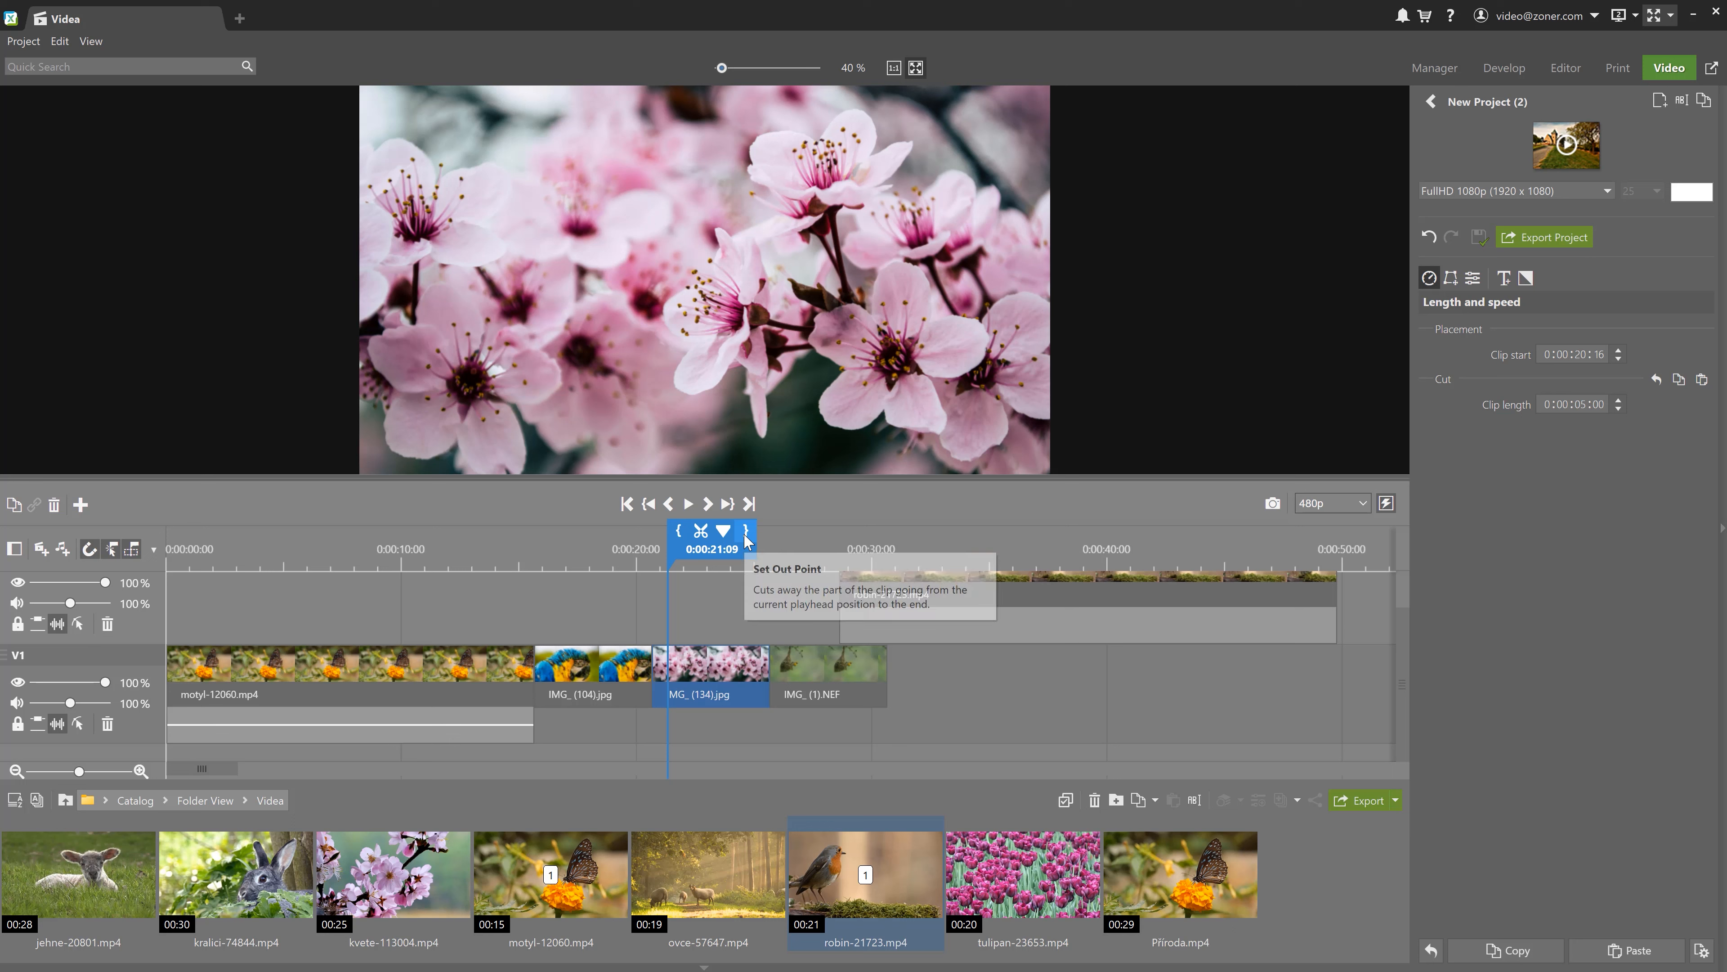
click(680, 534)
drag(672, 540, 403, 552)
click(835, 530)
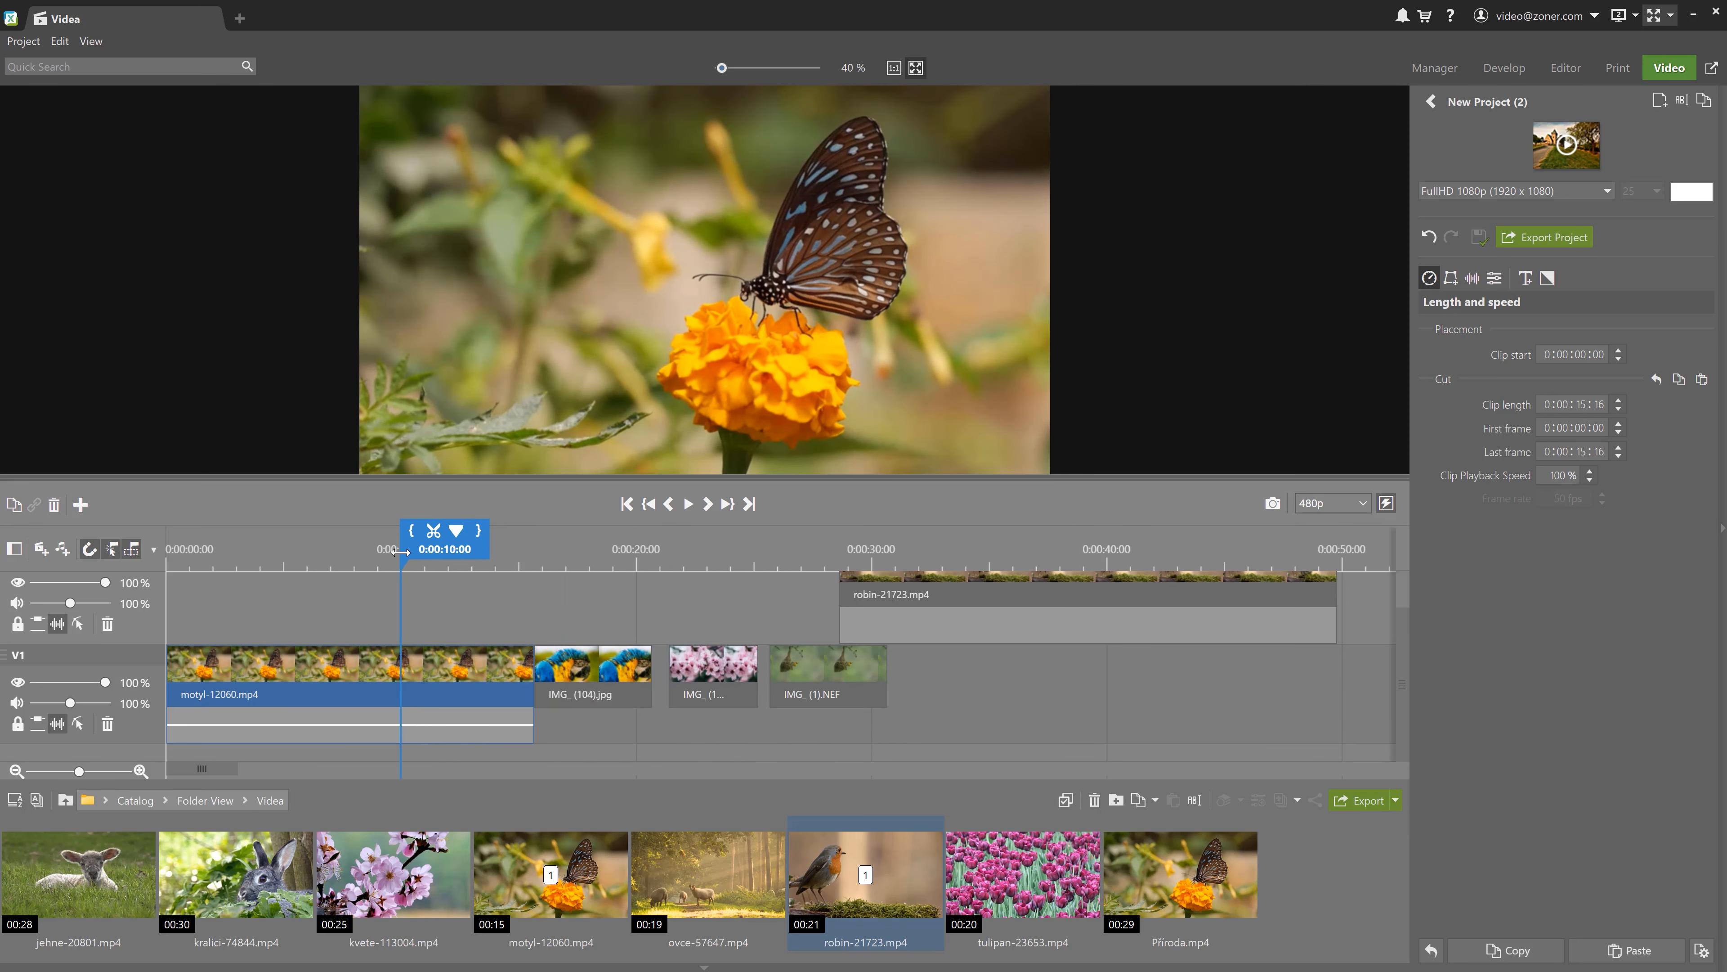
Split motyl-12060.mp4 at 0:00:10:00 and shift the second part slightly forward in time, leaving a small gap
click(433, 530)
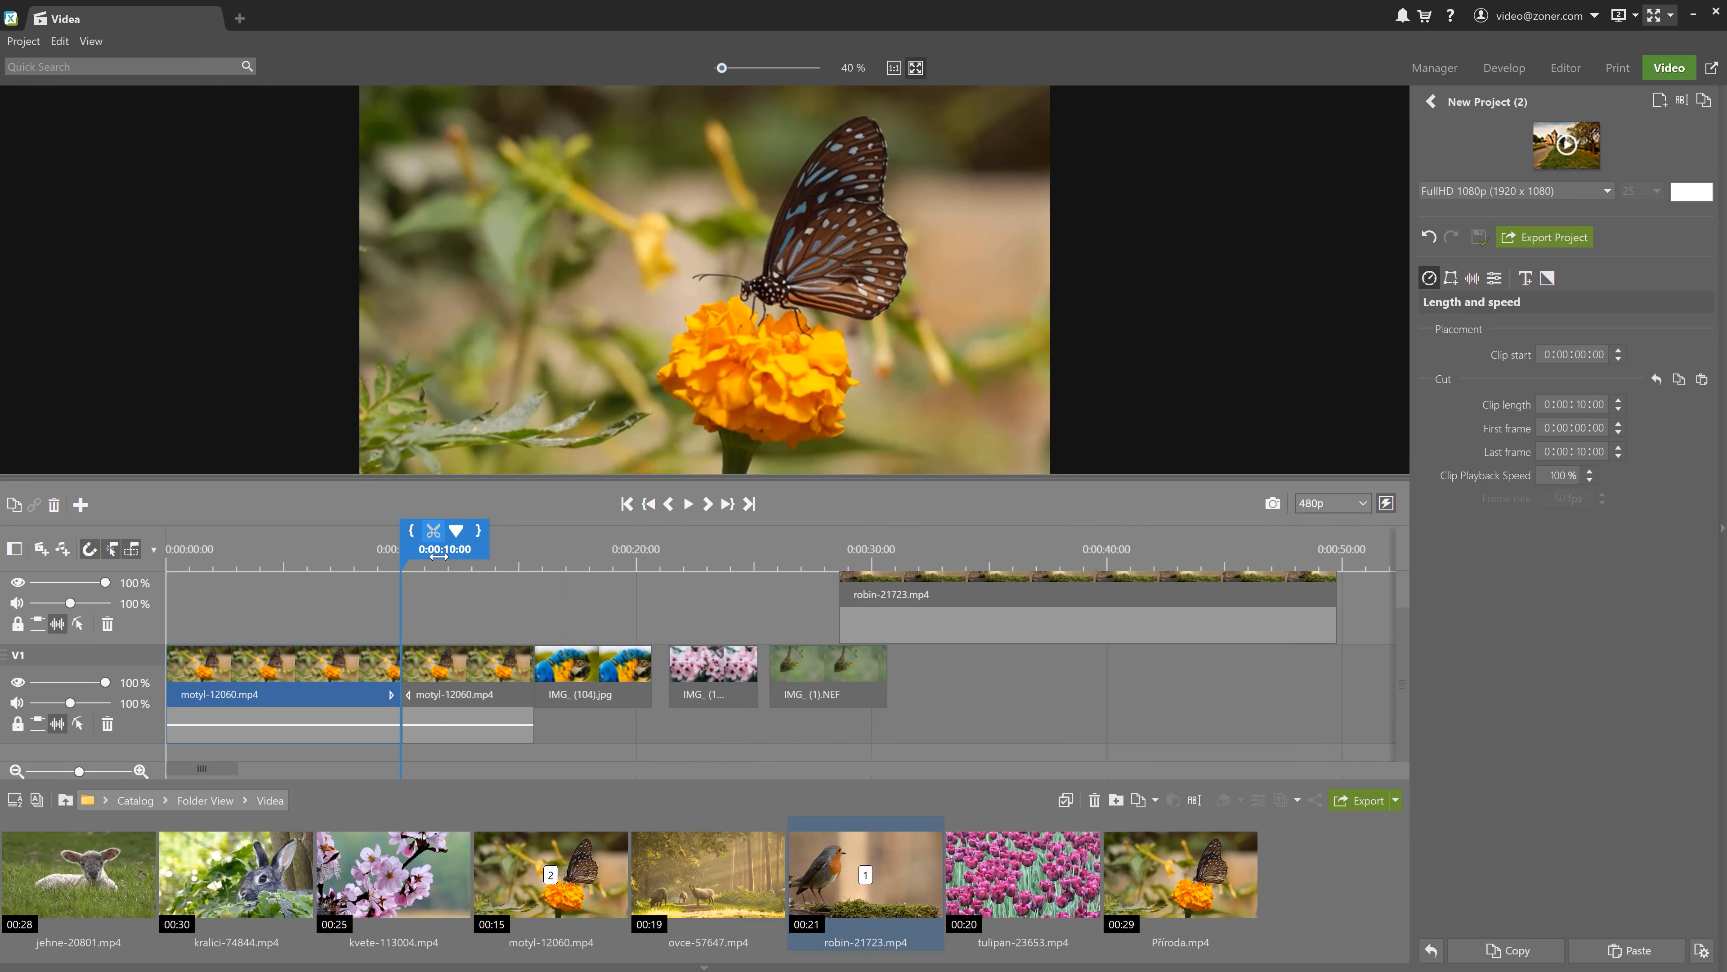
mouse_move(449, 697)
mouse_down()
mouse_move(602, 707)
mouse_move(473, 704)
mouse_up()
Add a timeline marker at 0:00:18:14, name it "sound effect" and make it green
drag(474, 537, 676, 538)
click(658, 532)
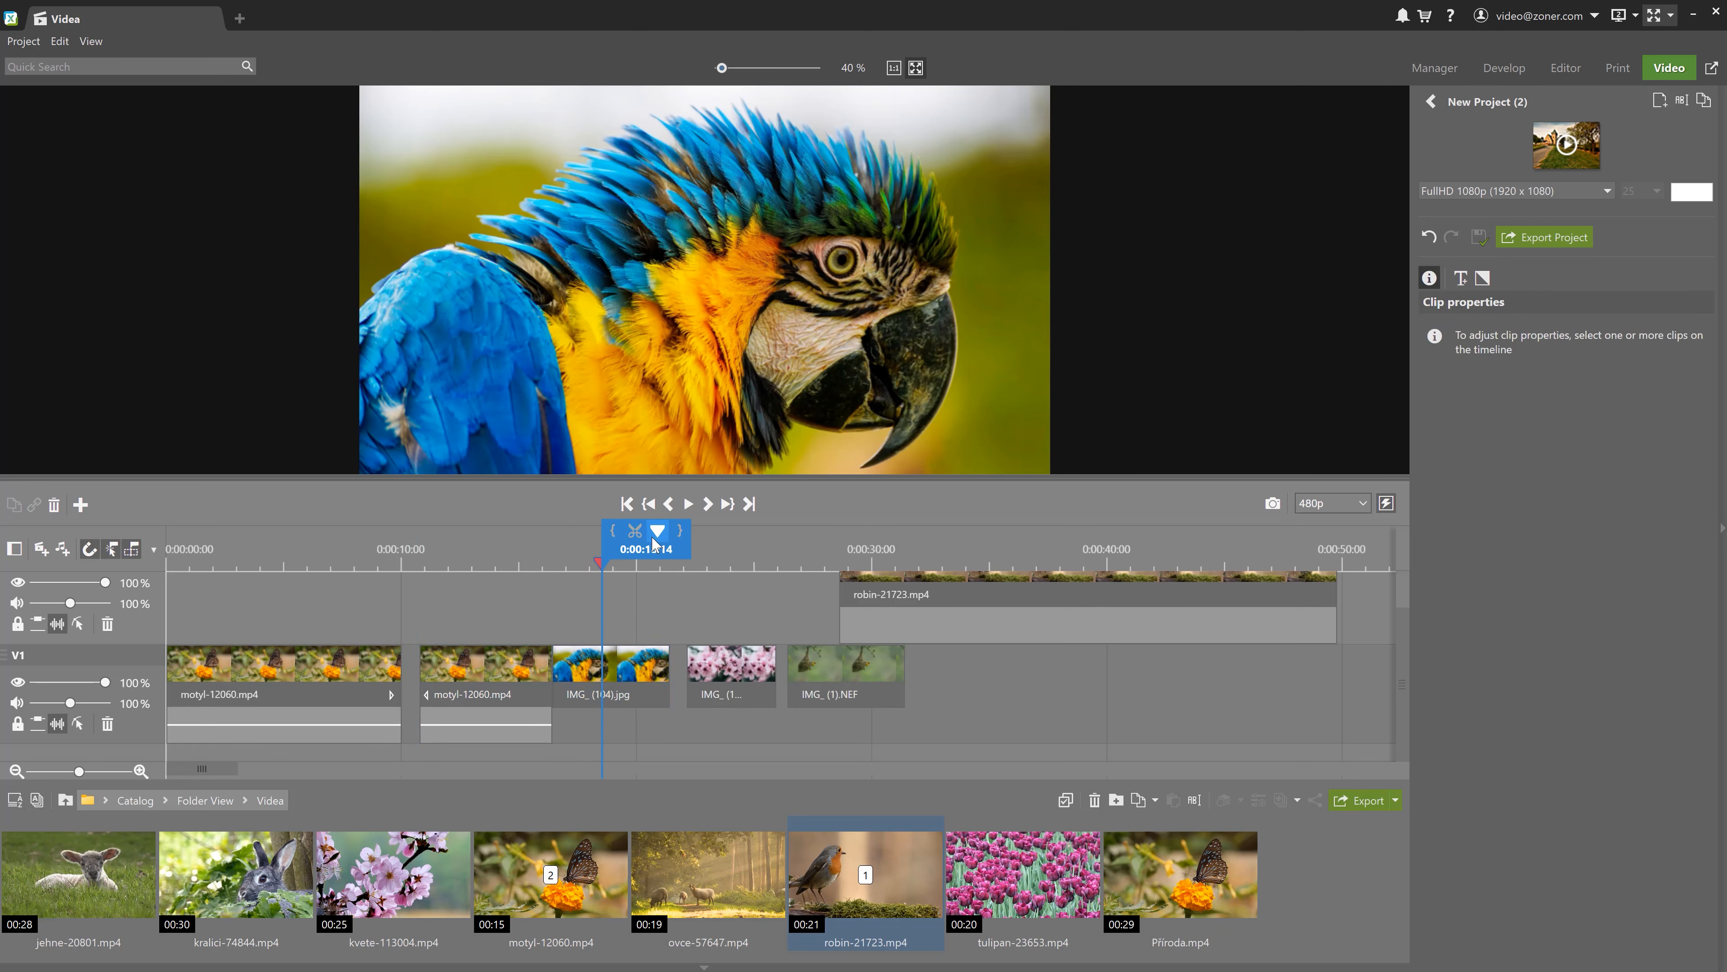
double_click(599, 561)
text(sound effect)
click(849, 530)
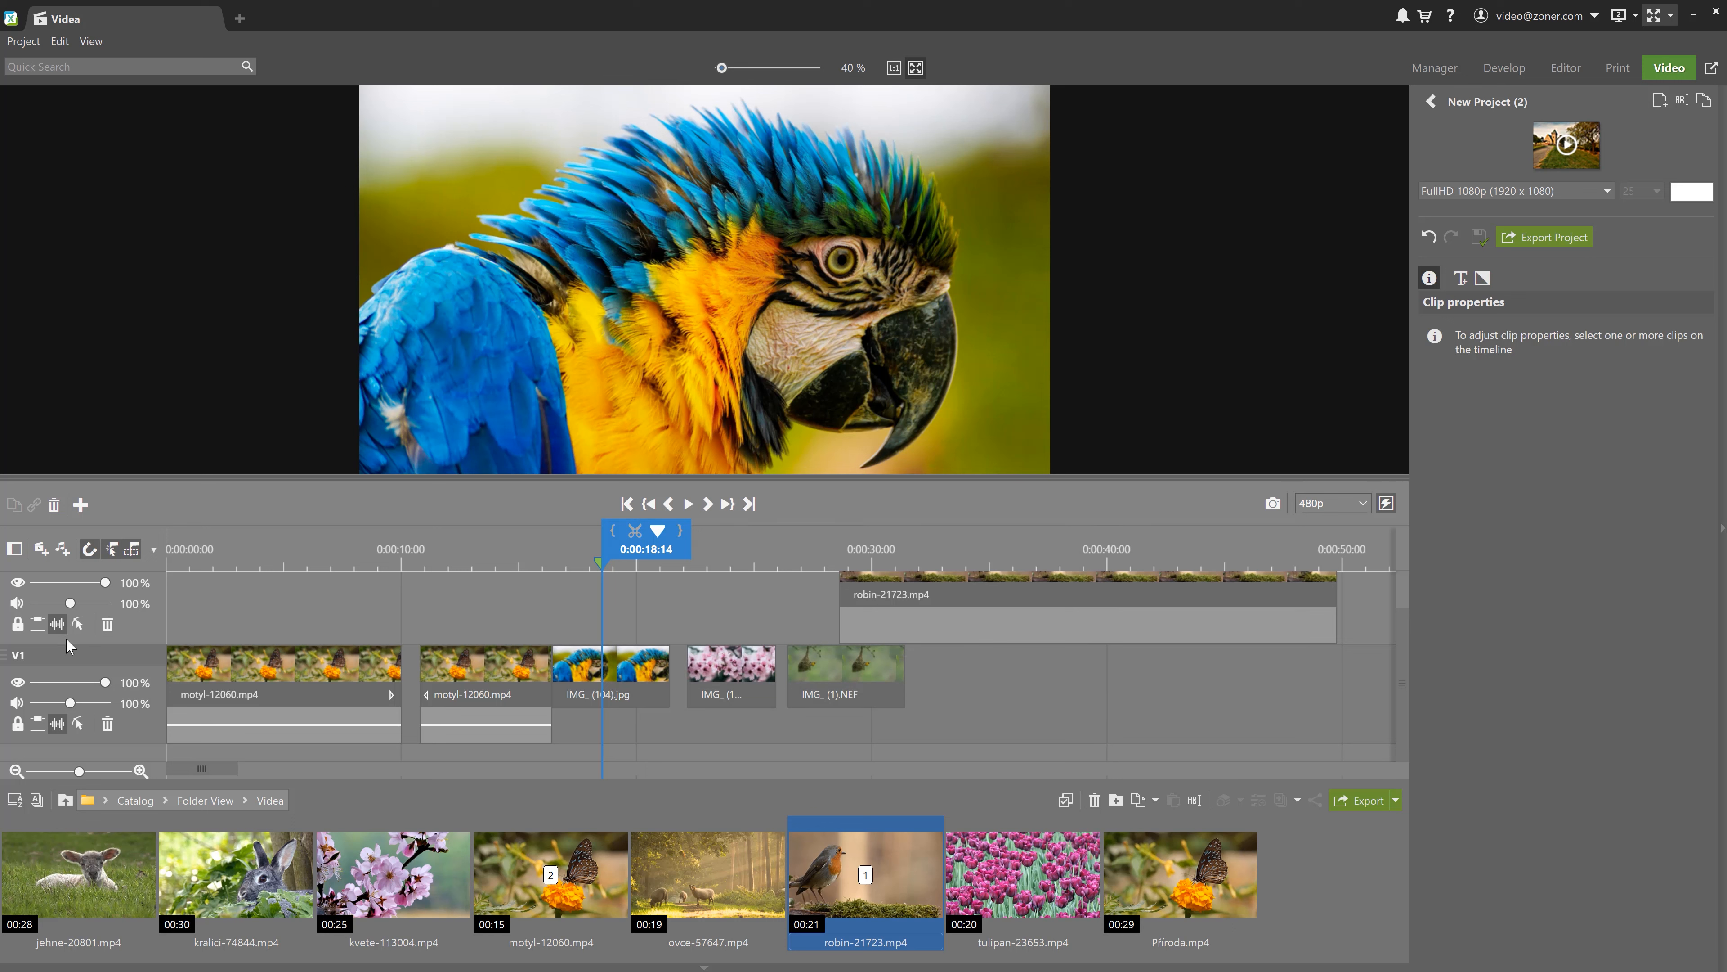
Hide video track V2, preview the overlap with the robin clip at about 30 seconds and try the track's volume slider
click(18, 583)
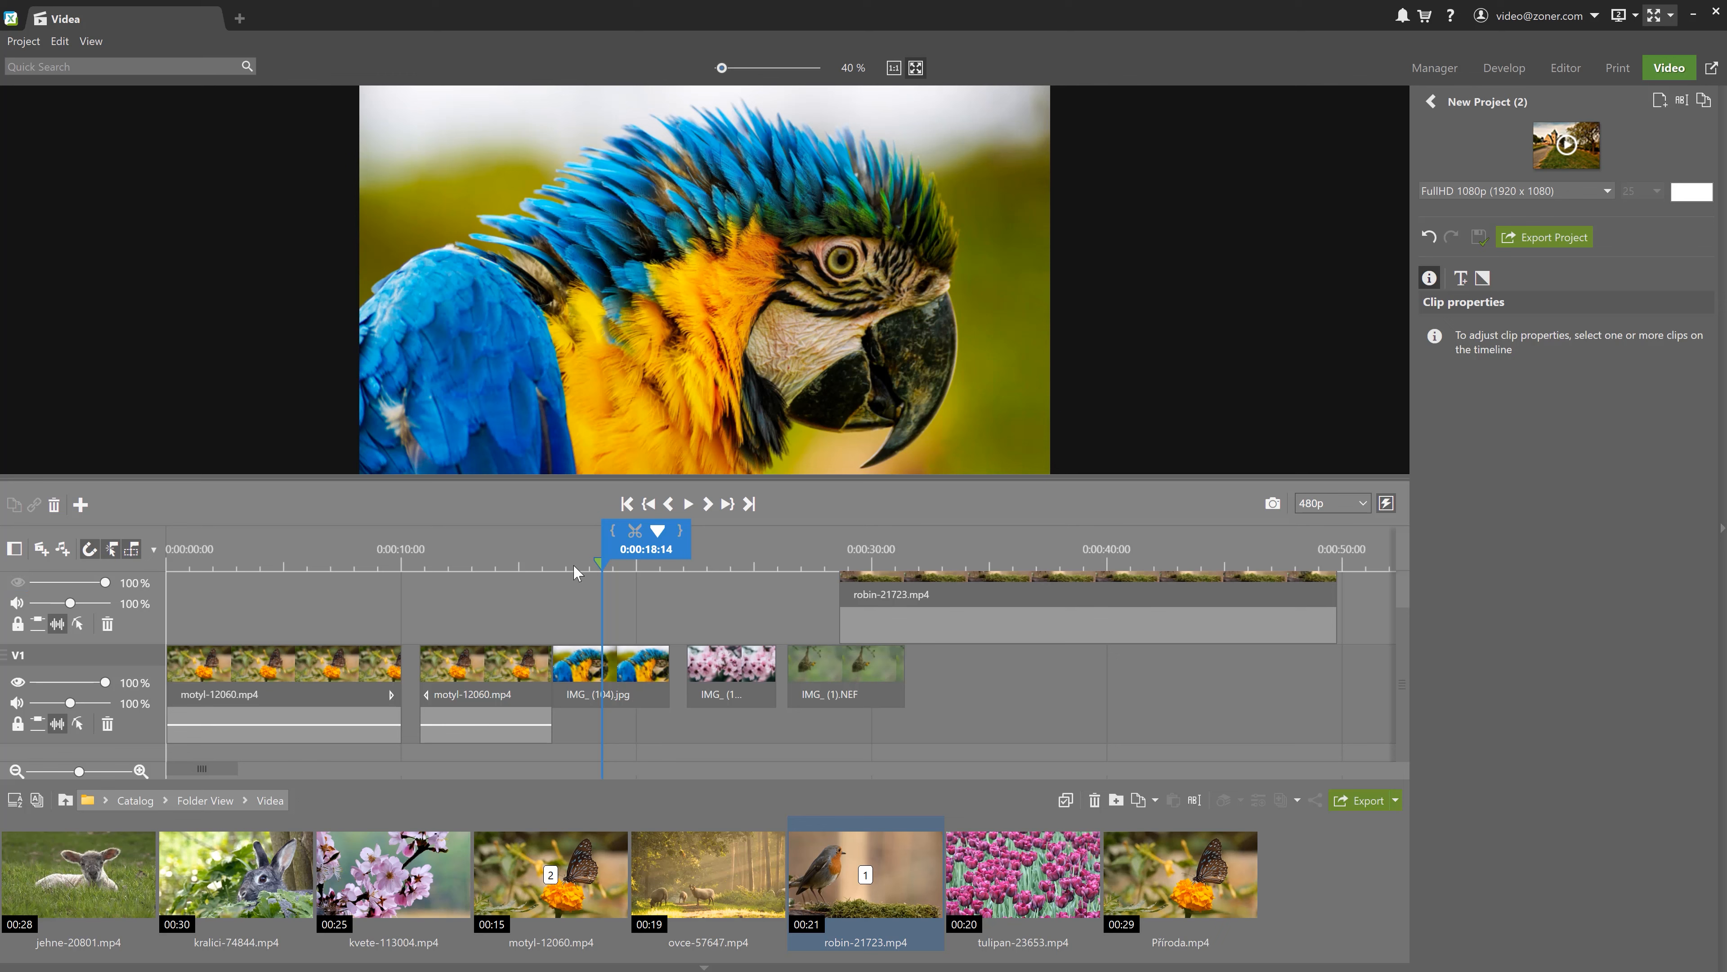
drag(608, 548, 893, 568)
scroll(82, 605, up, 3)
mouse_move(81, 605)
mouse_down()
mouse_move(98, 605)
mouse_move(55, 605)
mouse_move(70, 606)
mouse_up()
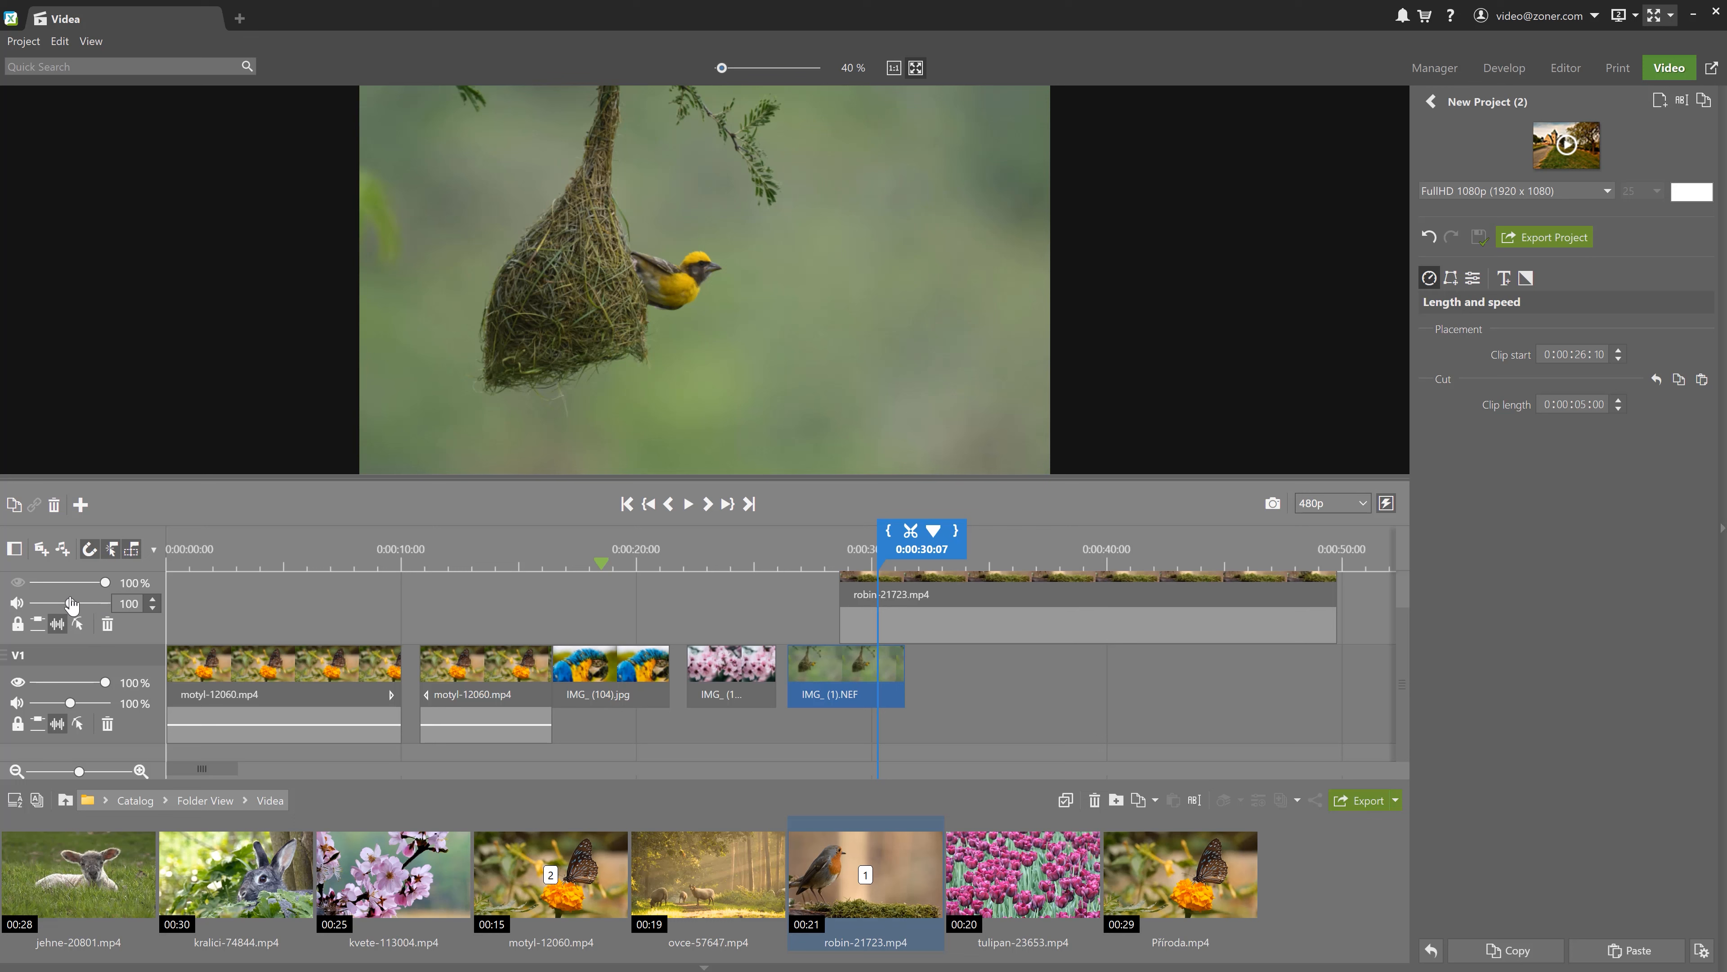
Lock track V2, try to select its robin clip, and unlock the track again
click(17, 625)
click(938, 609)
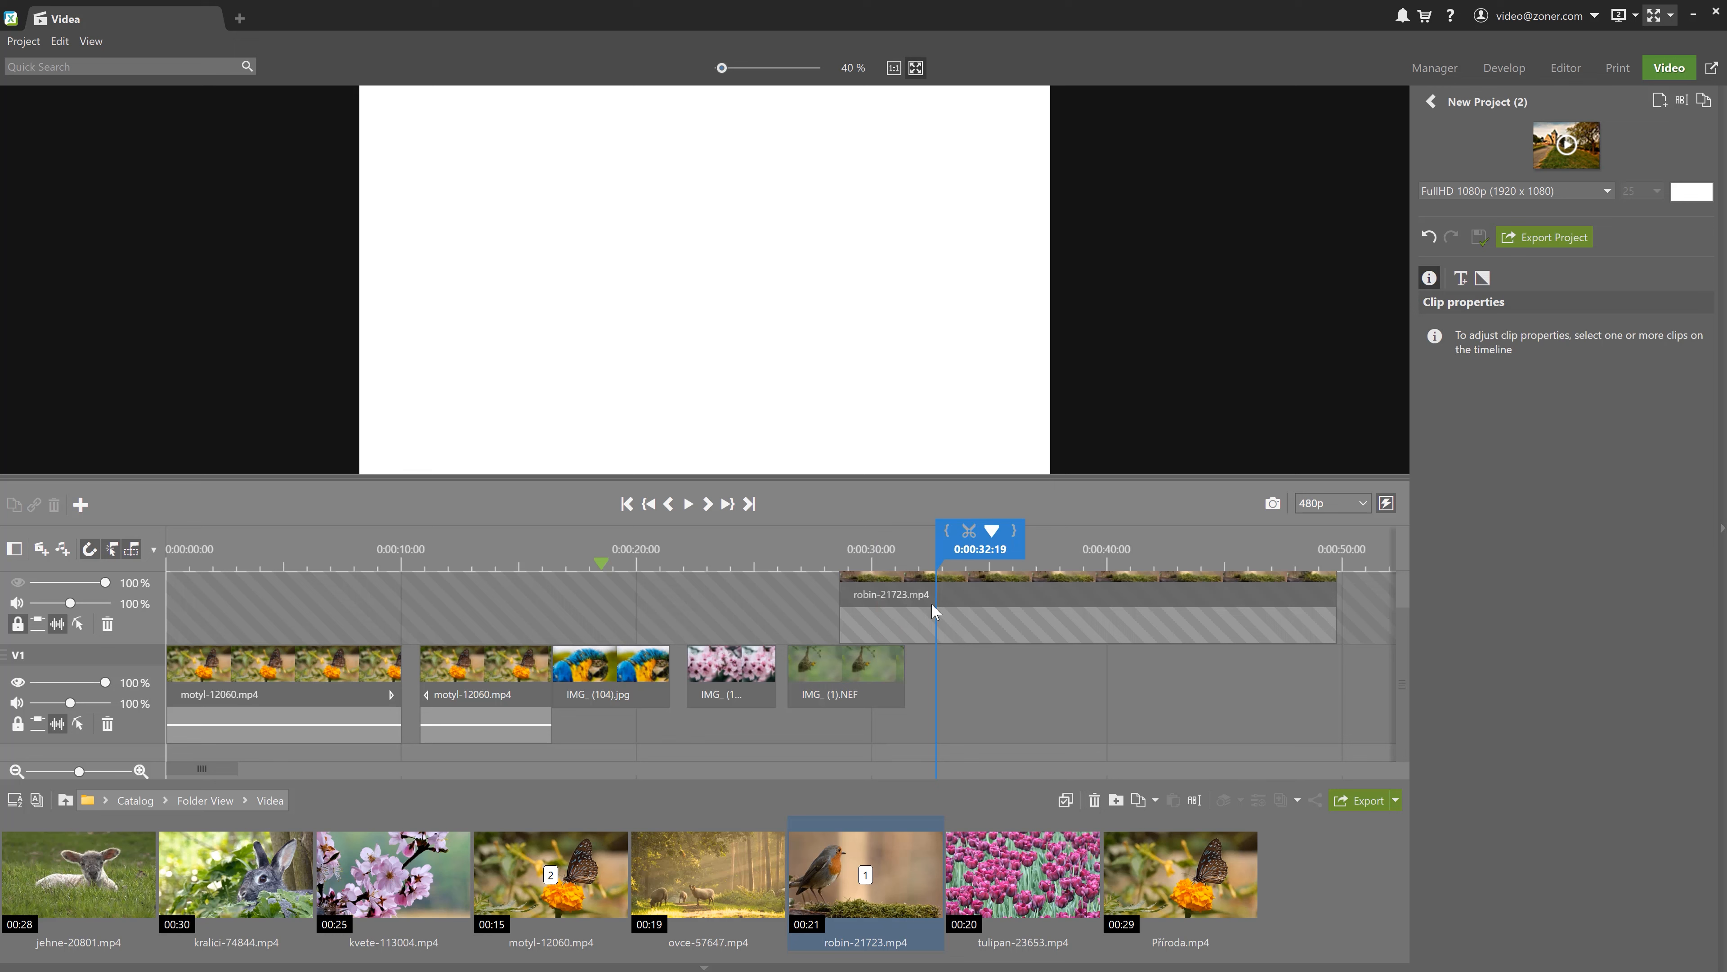
click(870, 587)
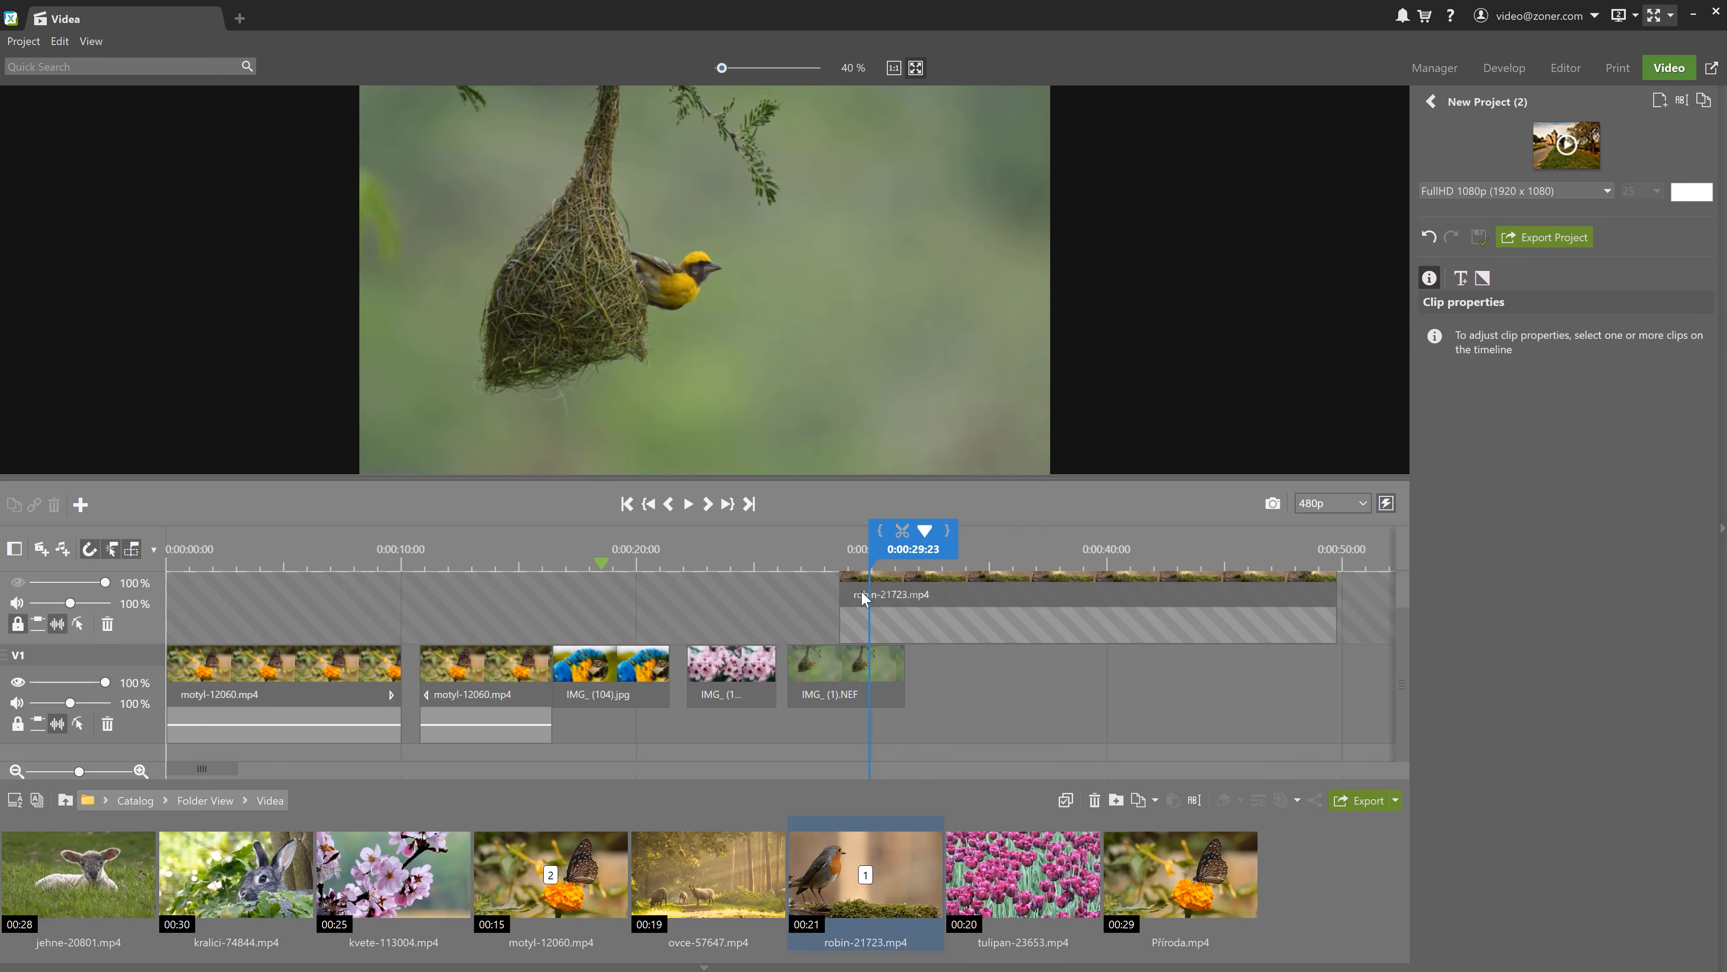
click(17, 624)
Shorten robin-21723.mp4 and align it with the start of IMG_ (1).NEF, and place ovce-57647.mp4 after it on V2 at 0:00:35:05
drag(884, 621, 829, 612)
drag(707, 874, 1017, 641)
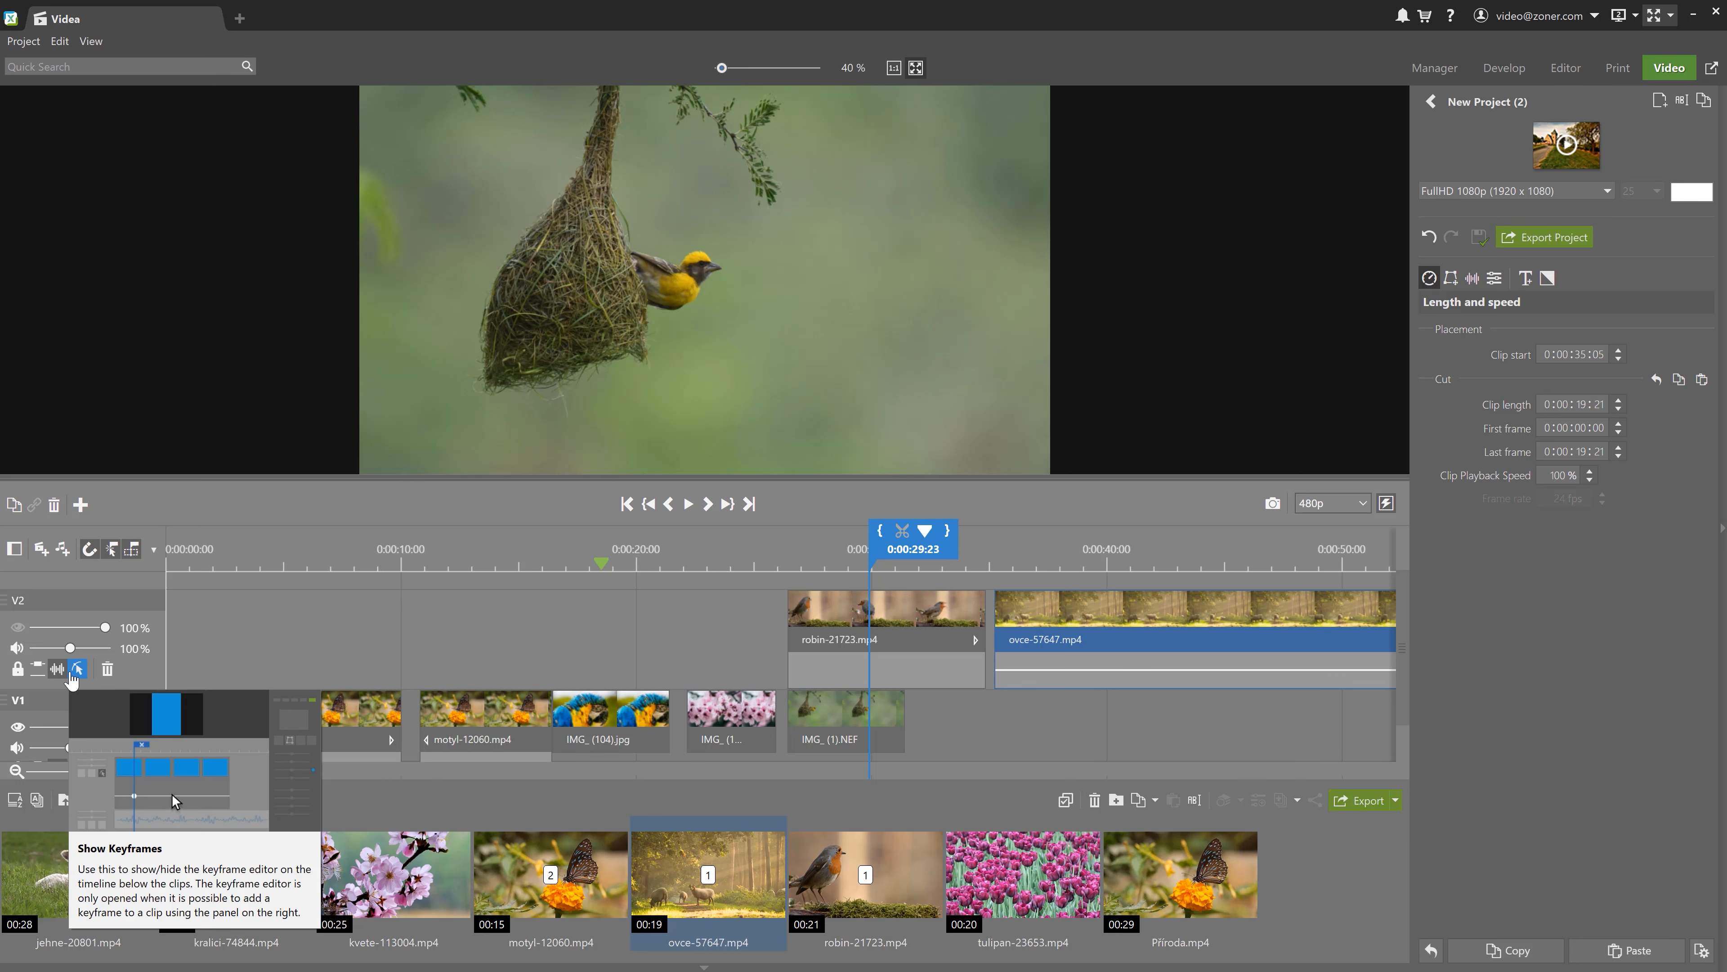
Delete video track V2 together with its clips
click(109, 669)
Set the playback speed of the first motyl-12060.mp4 clip to 150%
click(321, 562)
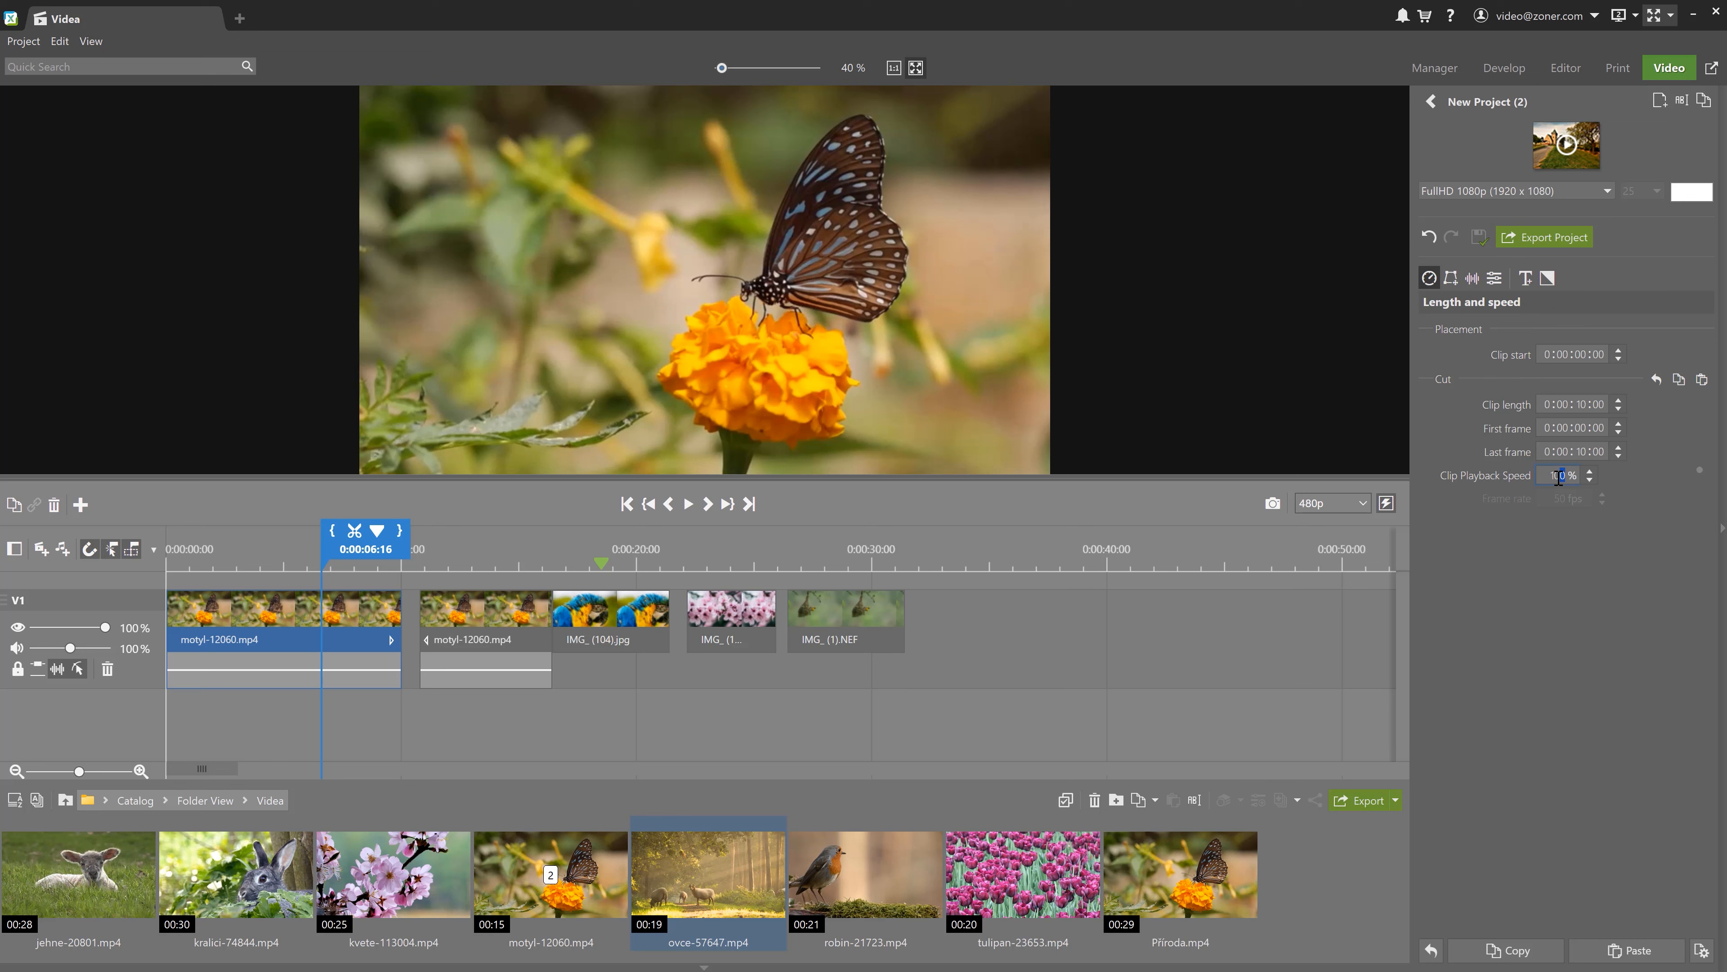
key(Return)
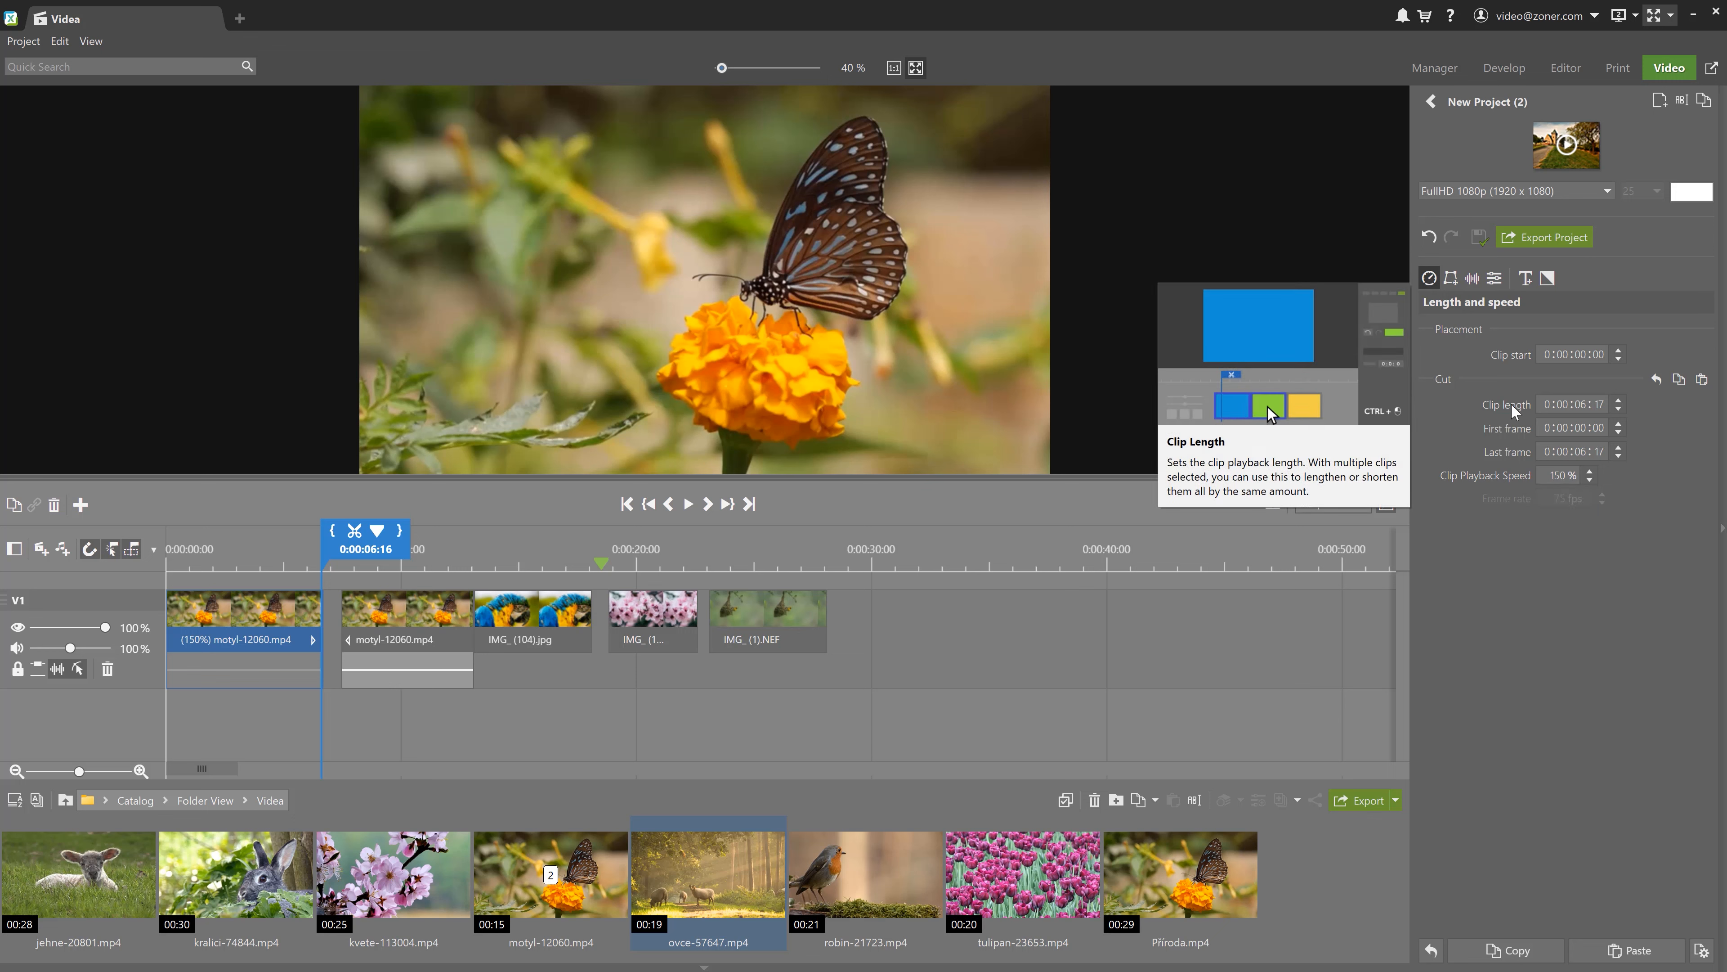
Open the position and transformation settings of the first motyl-12060.mp4 clip and try rotating it in the preview
click(1452, 279)
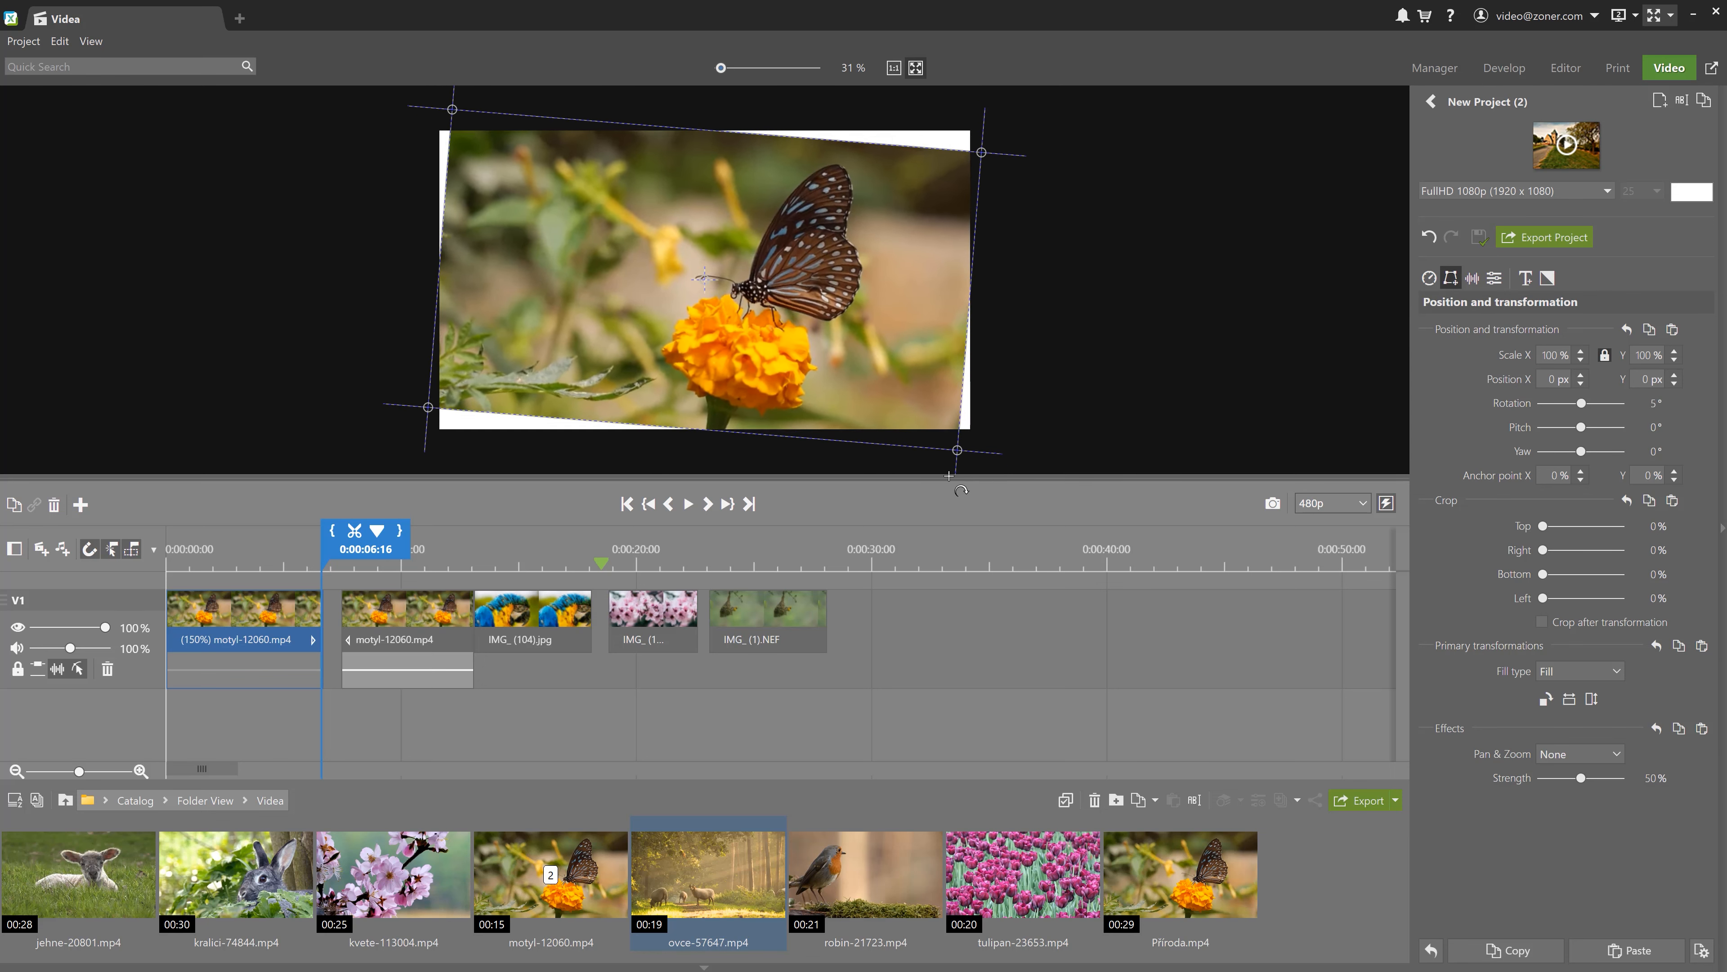
mouse_move(698, 463)
mouse_down()
mouse_move(660, 447)
mouse_move(755, 449)
mouse_move(707, 449)
mouse_up()
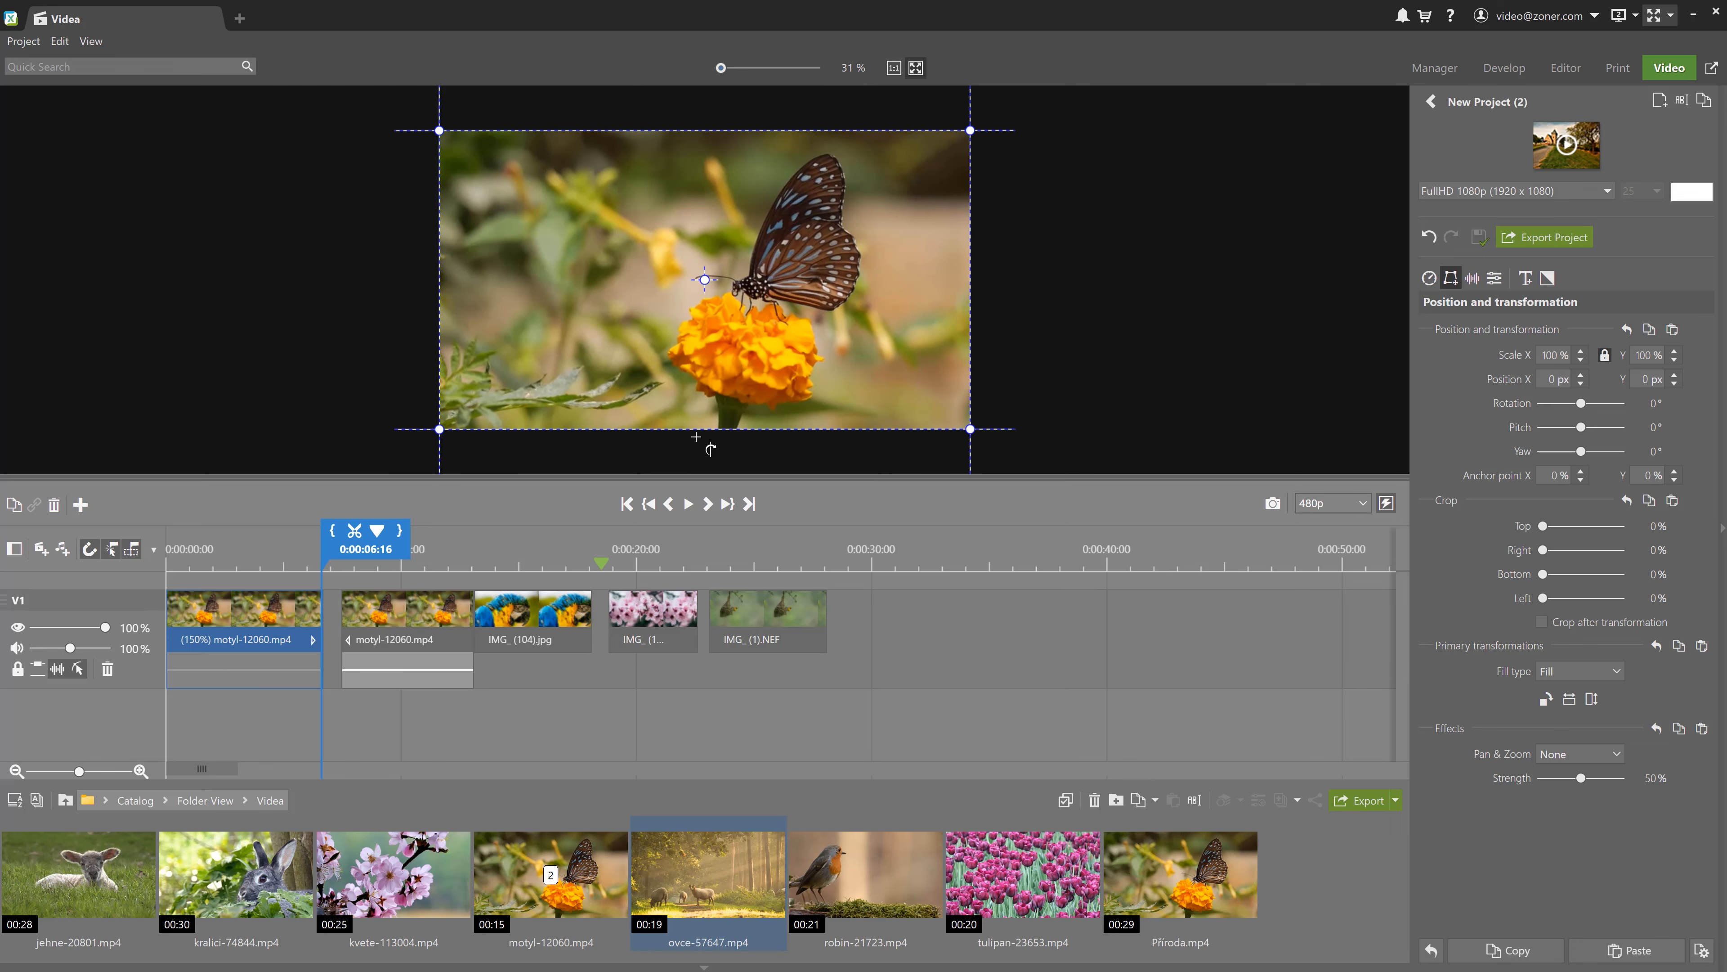
Animate the clip's rotation with keyframes of 0° at 0:00:01:18 and 180° at 0:00:03:04
drag(322, 565, 207, 555)
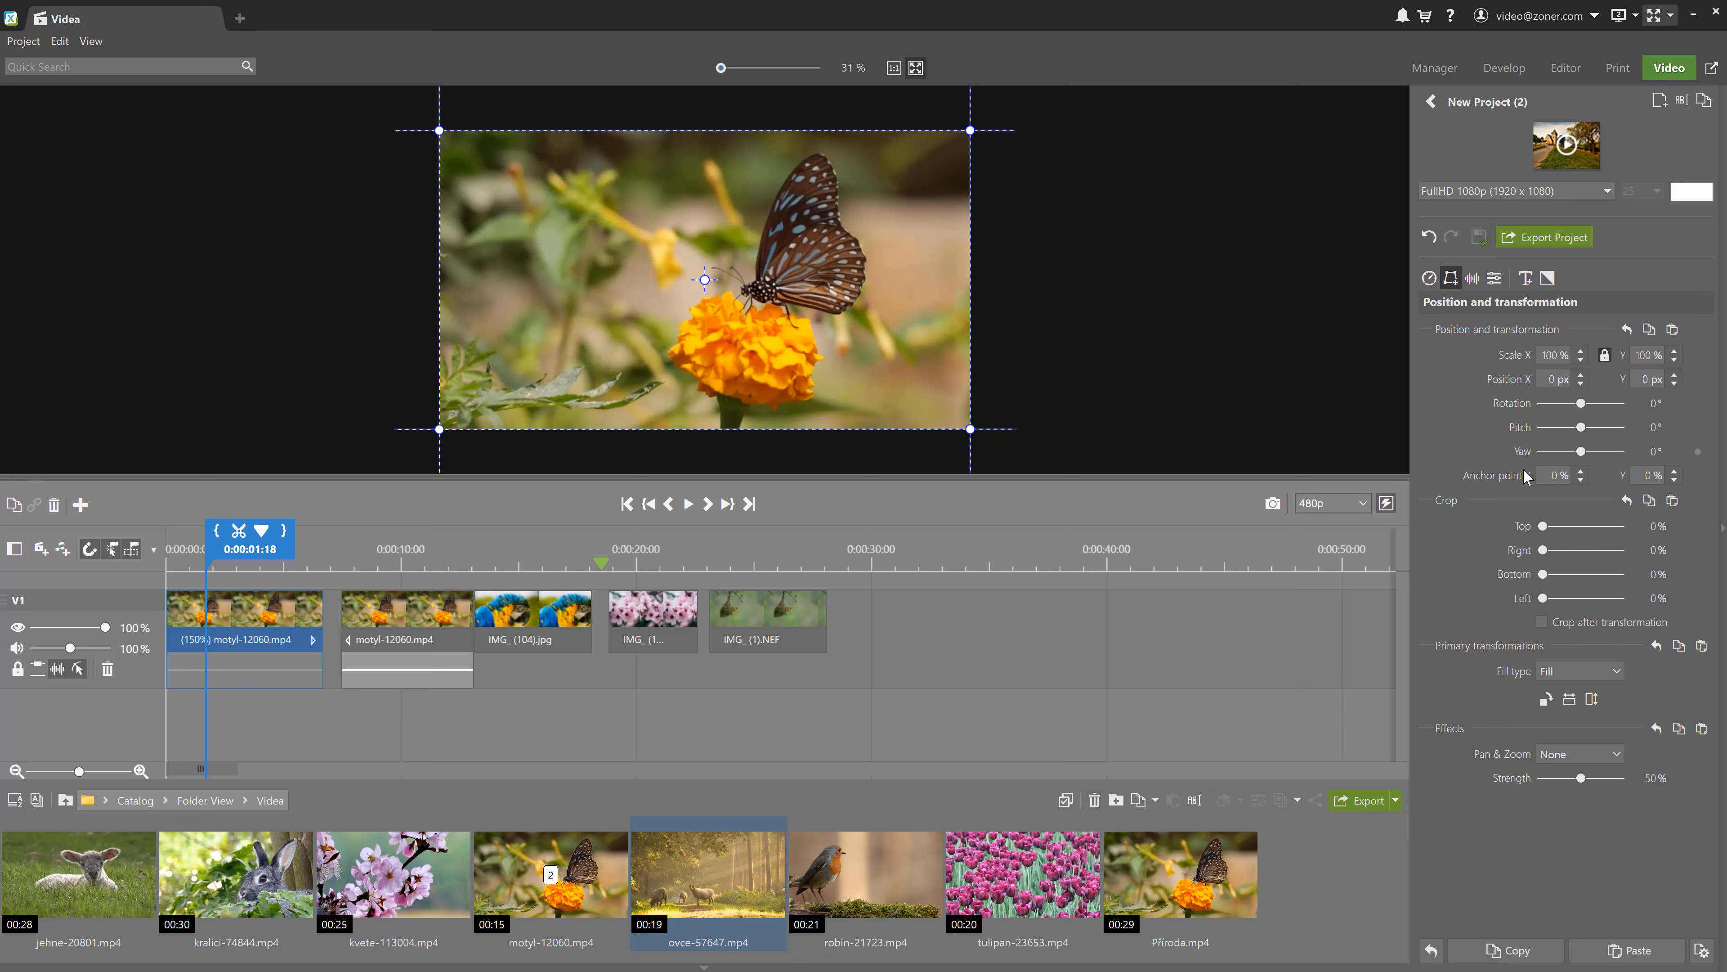
click(1699, 407)
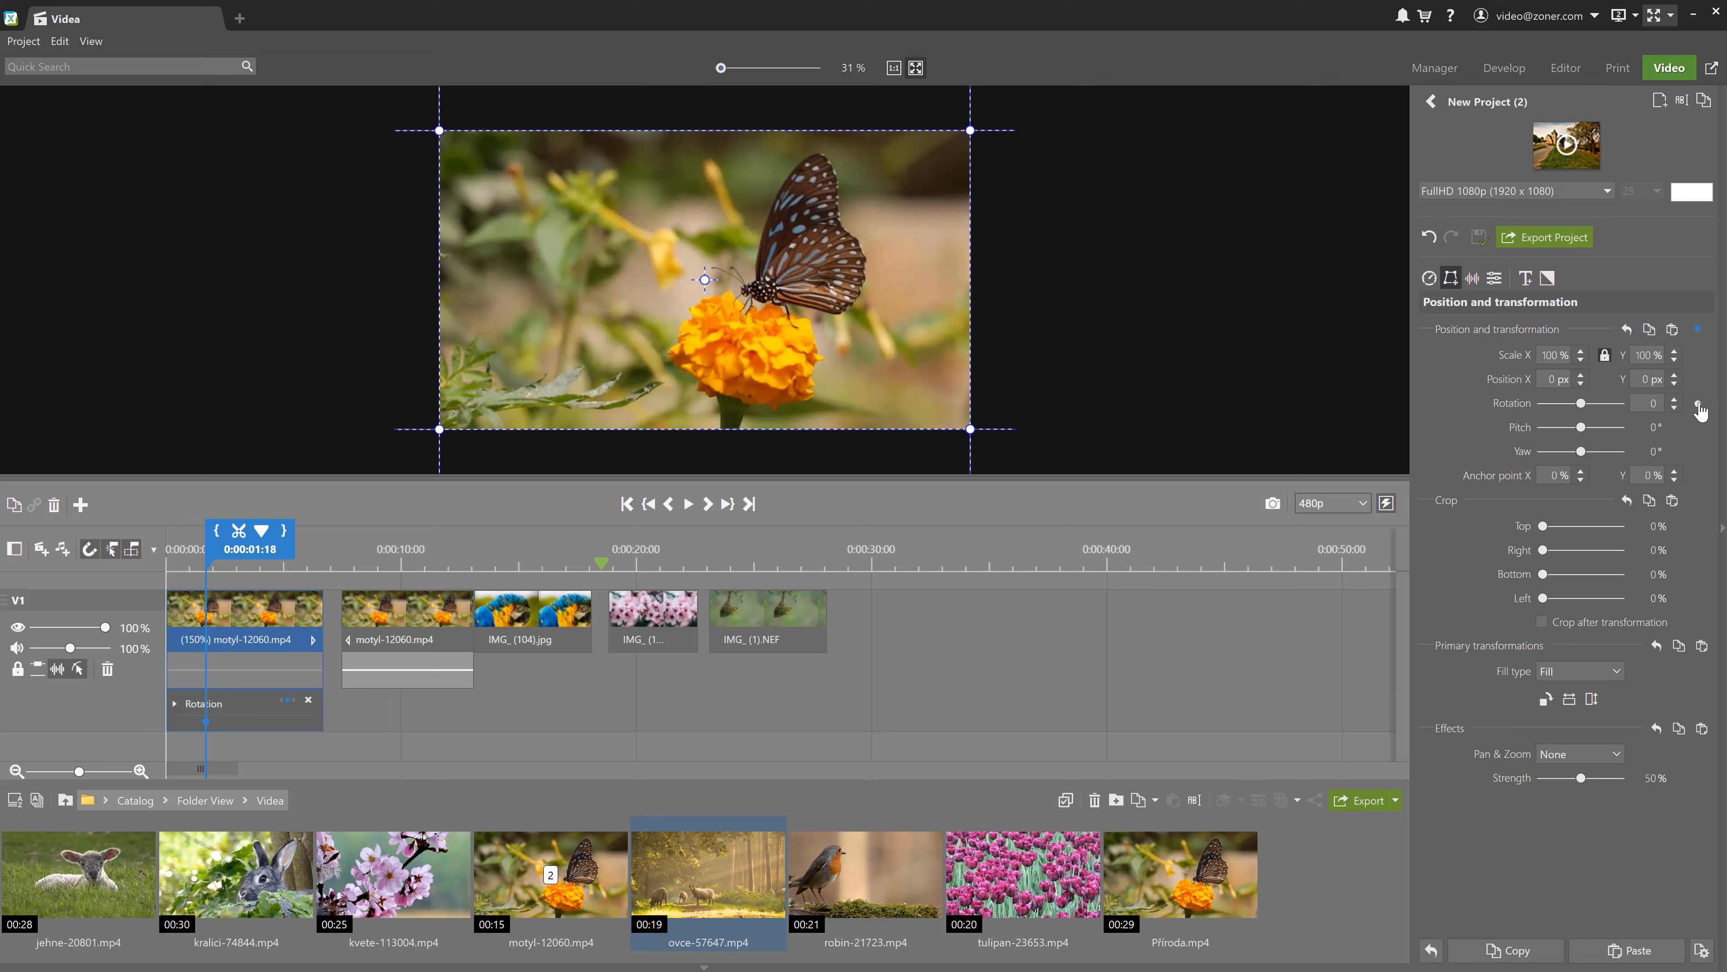
drag(204, 567, 240, 567)
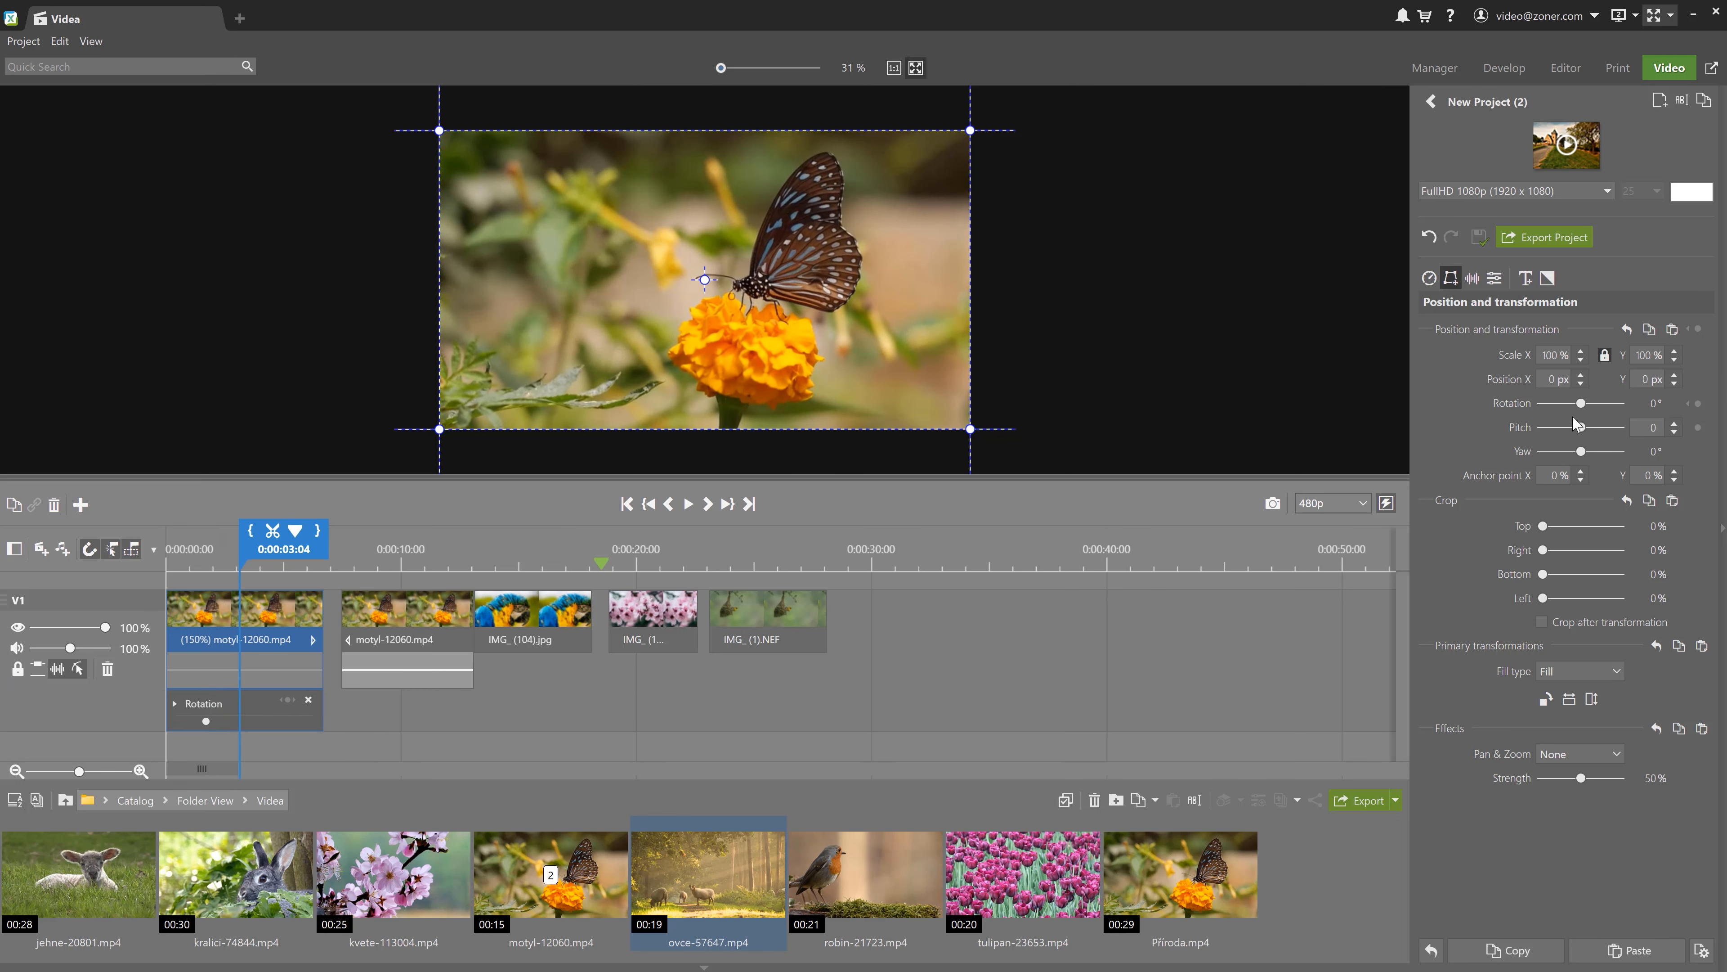
drag(1581, 402, 1599, 404)
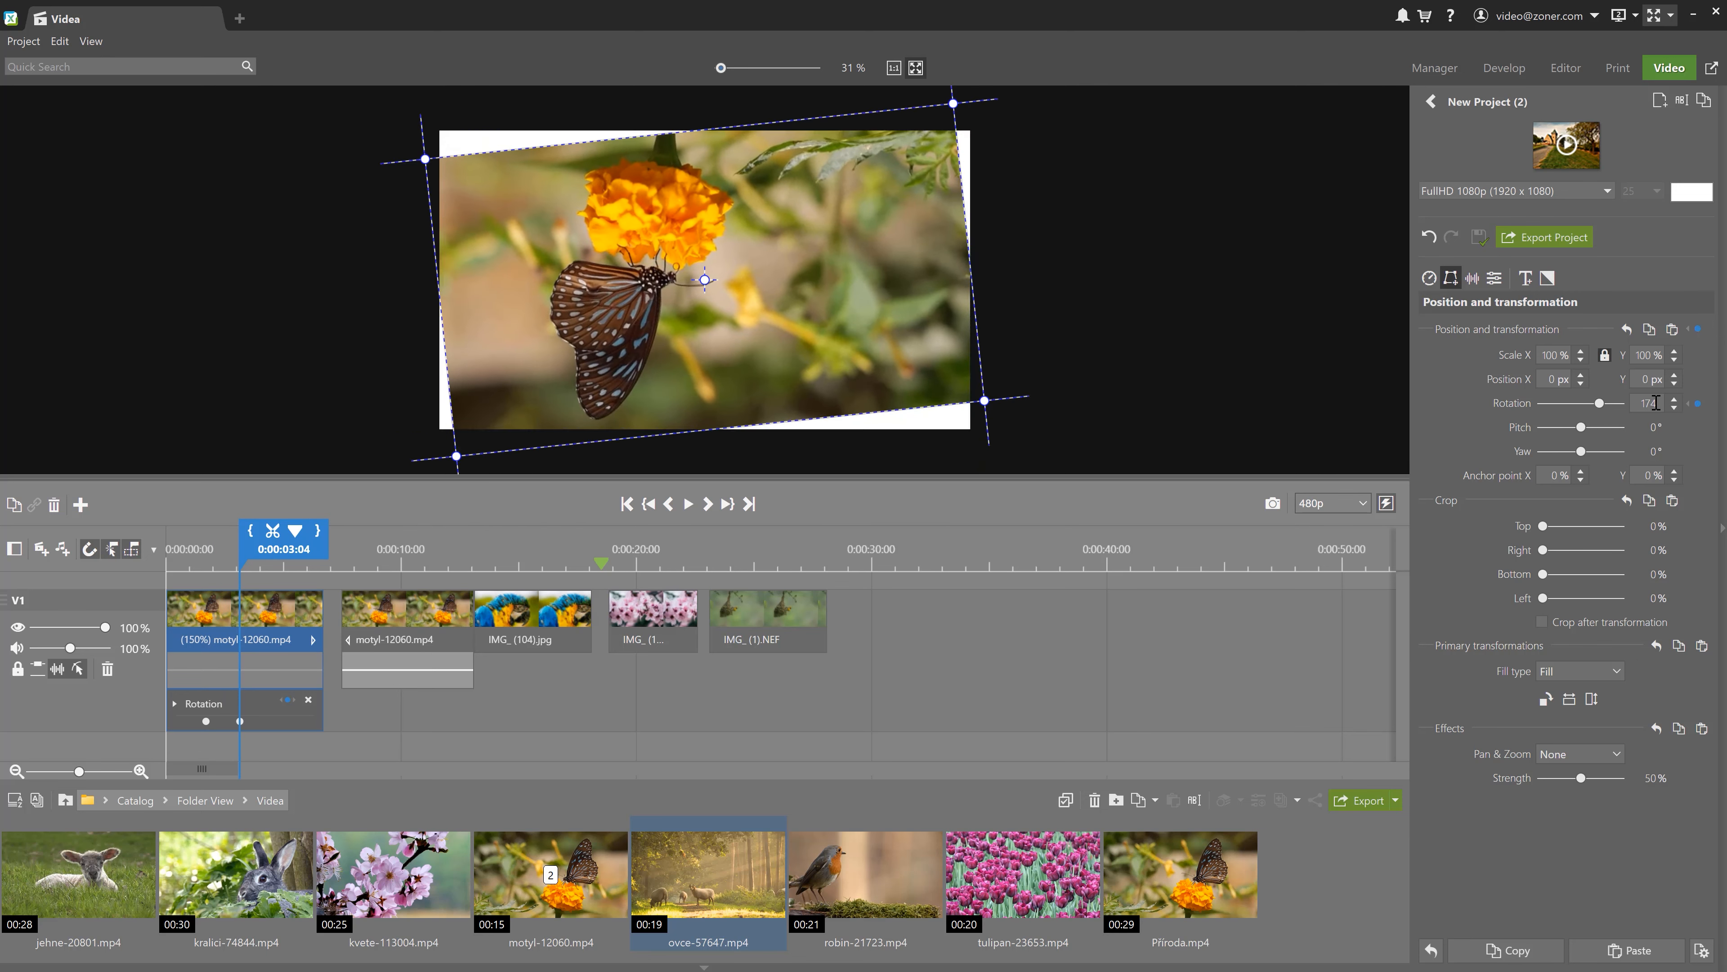
text(180)
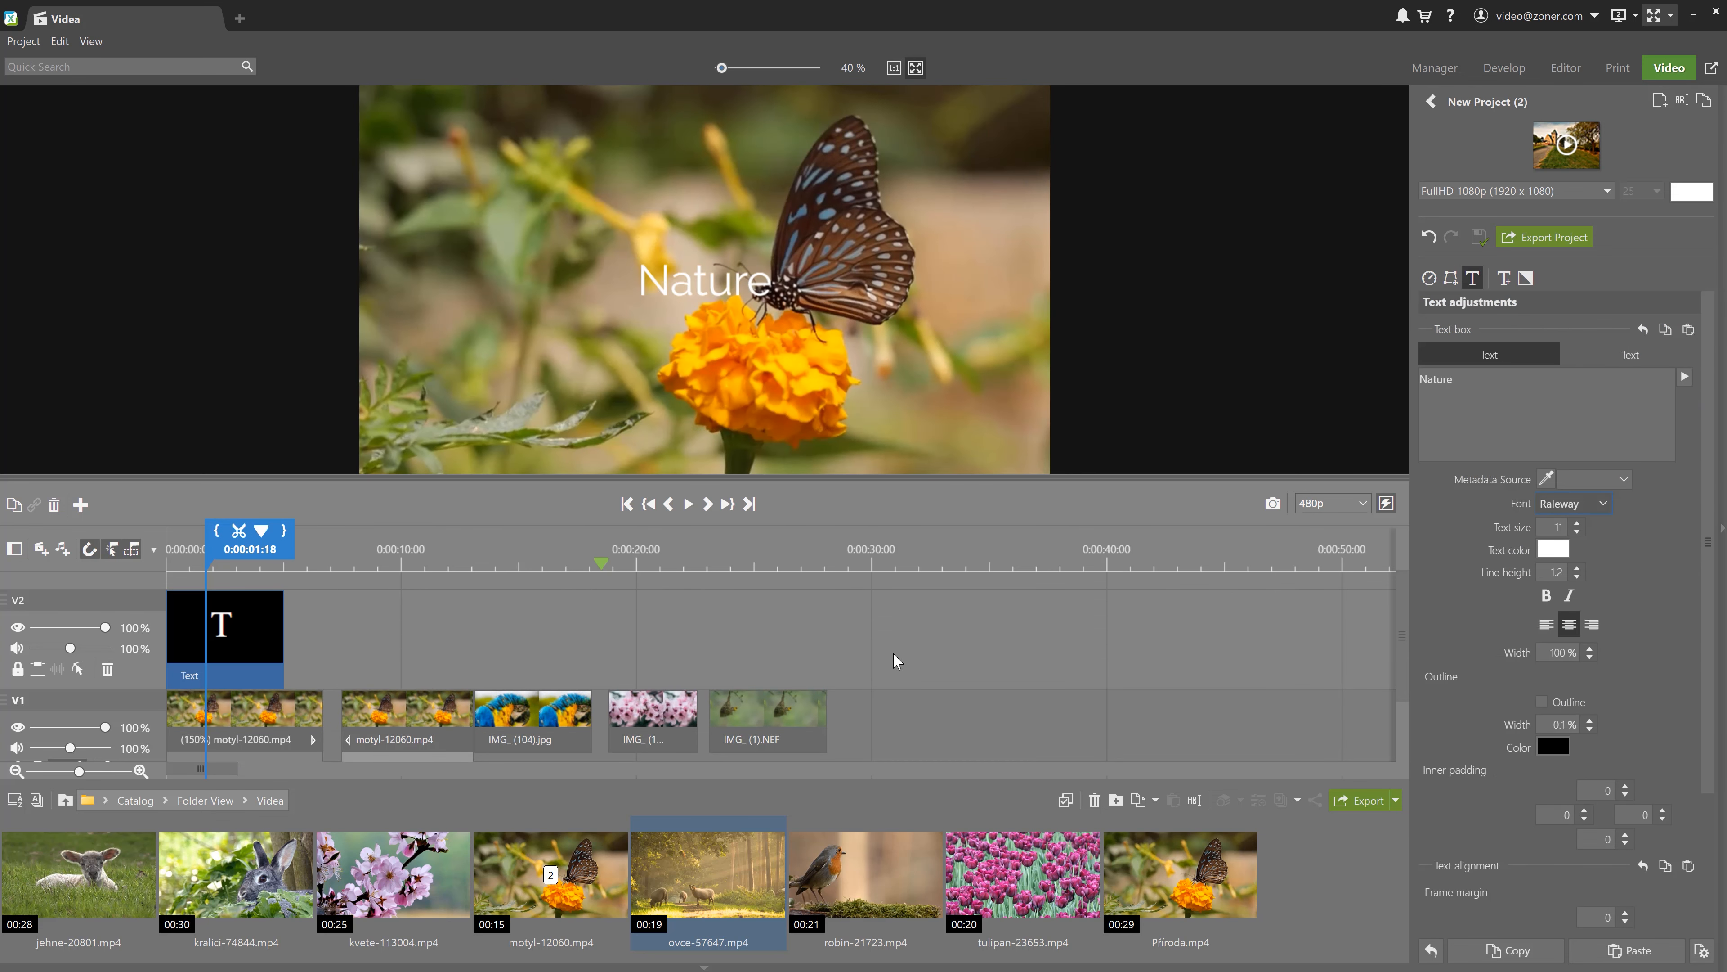
Turn on the display of levels for the timeline clips
click(154, 550)
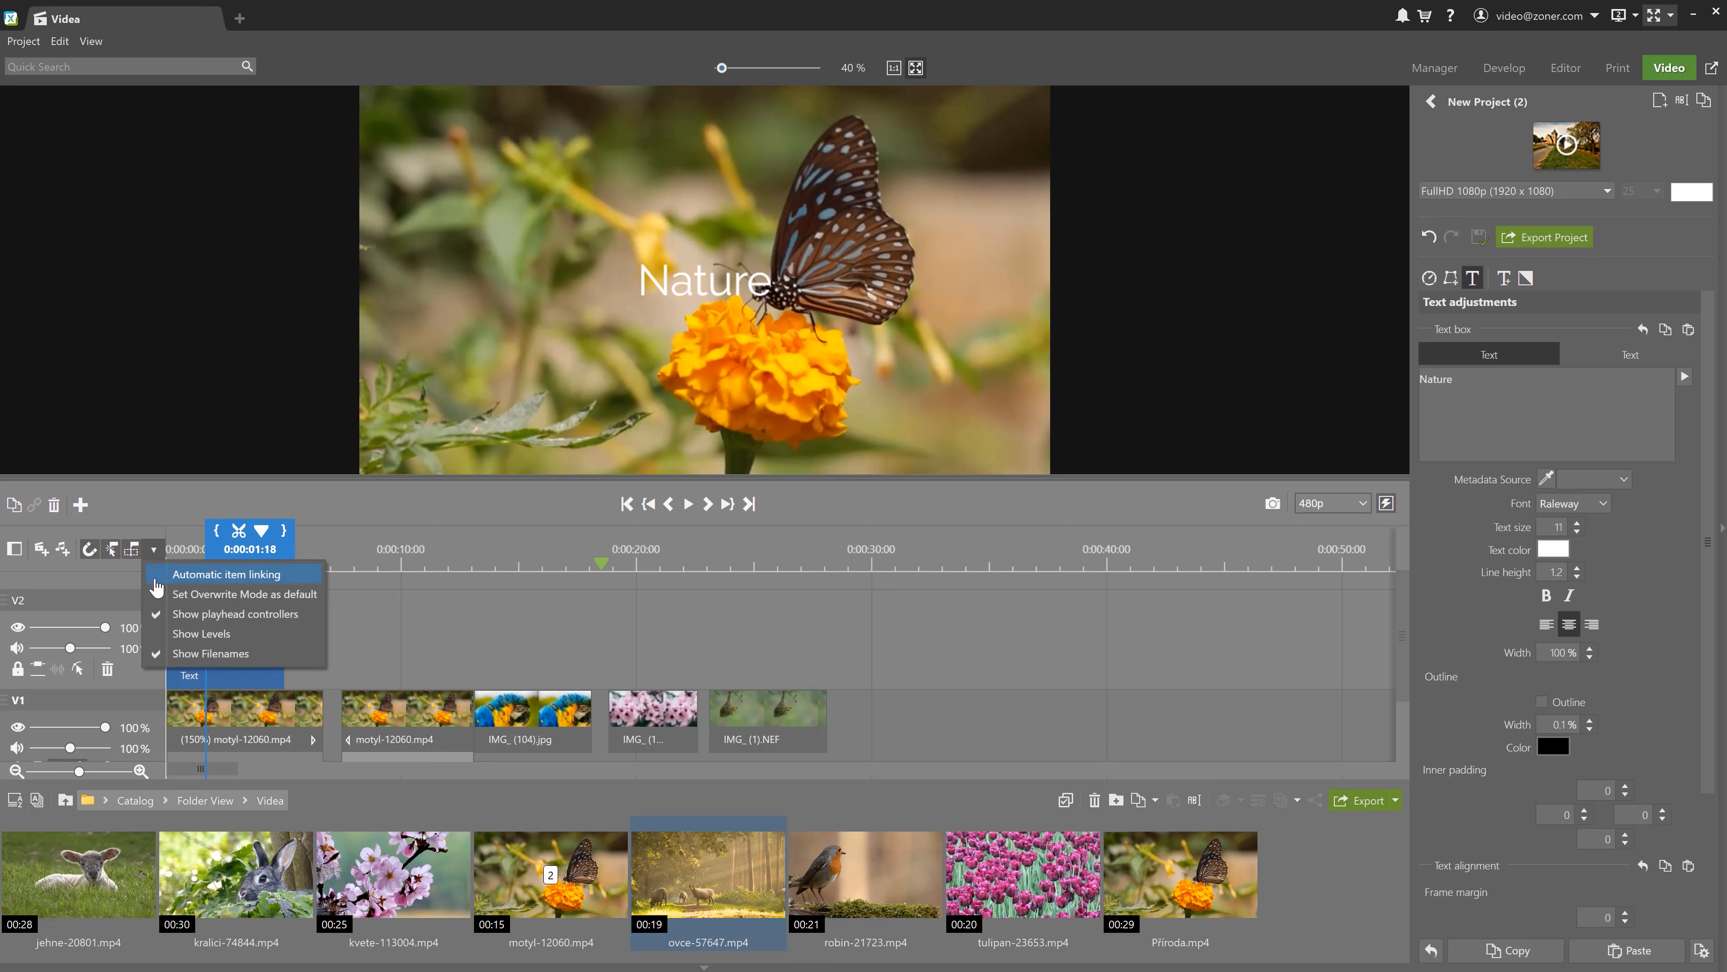
click(172, 637)
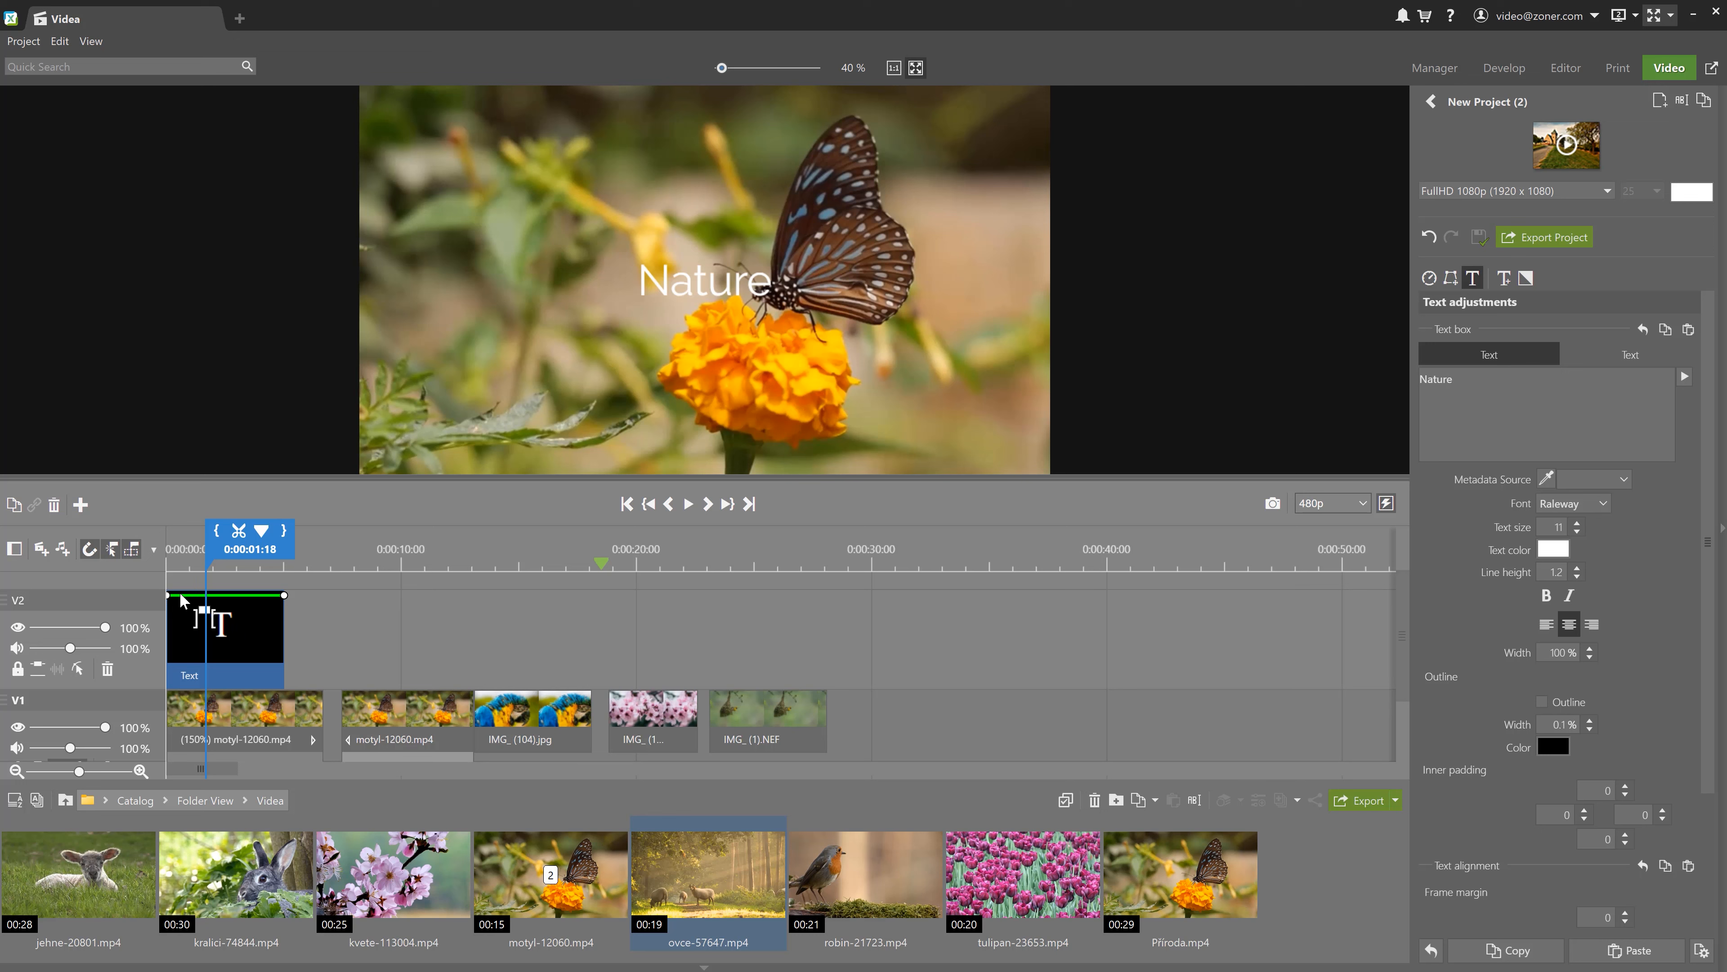
Adjust the level line of the Text clip on track V2 and preview the timeline up to 0:00:05:13
drag(197, 599, 299, 623)
drag(169, 567, 303, 572)
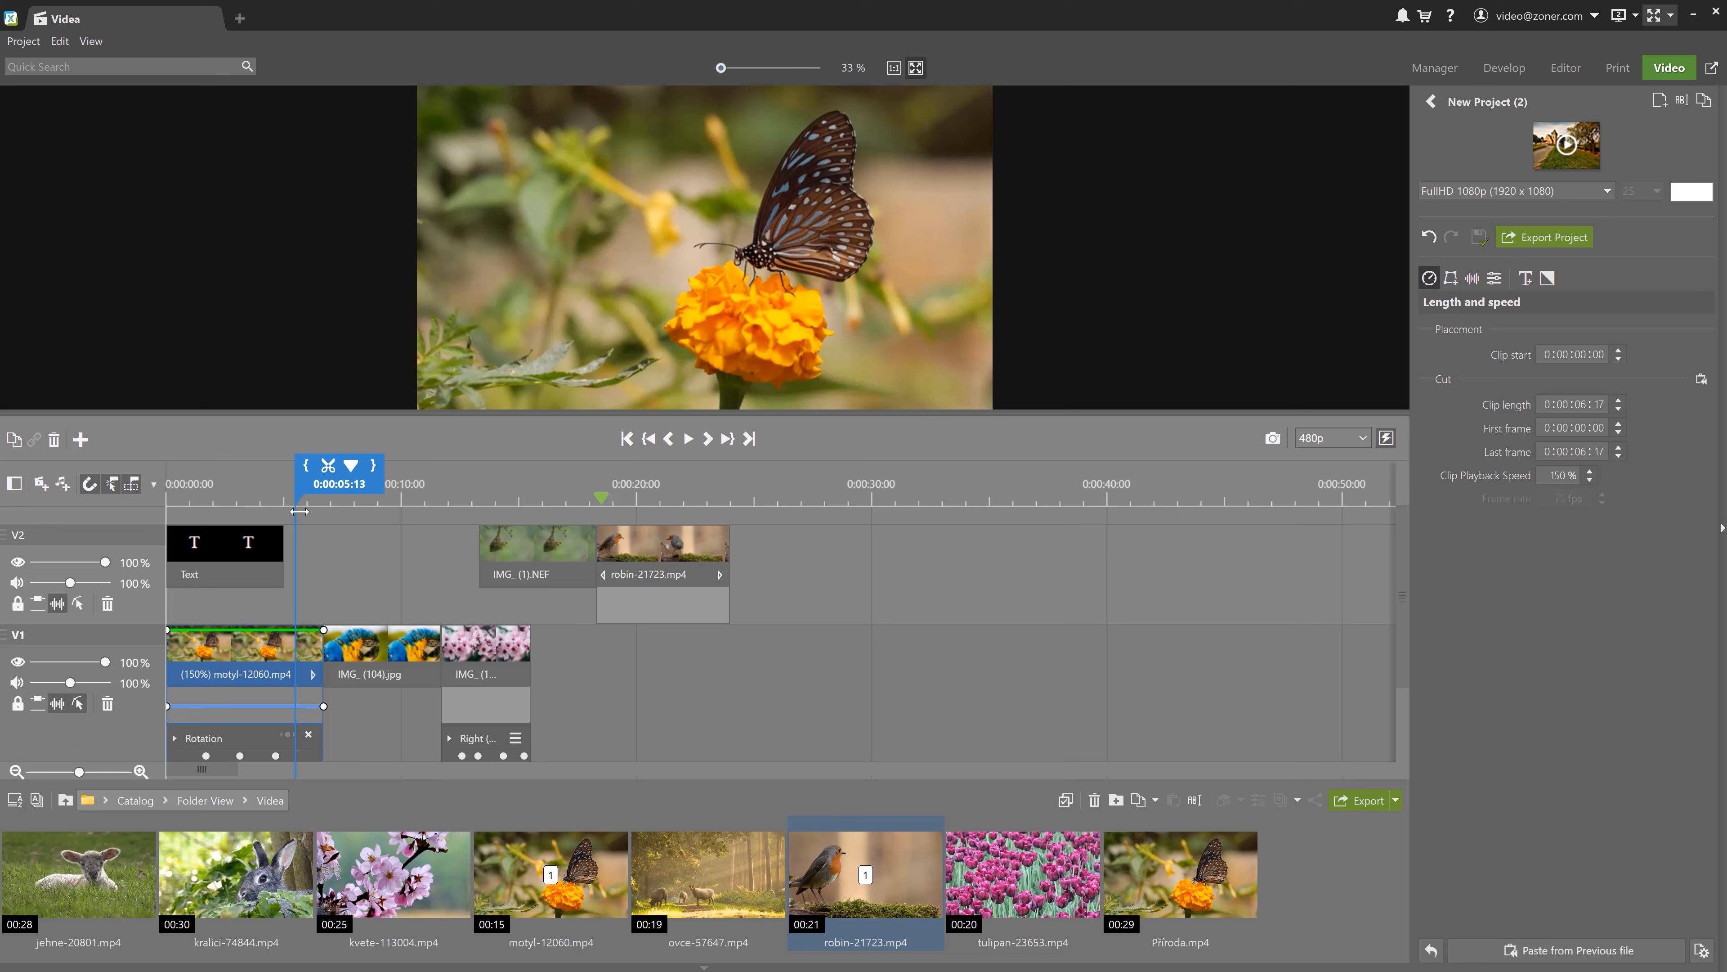
Browse the available transitions and add Open circle to the favorites
click(1549, 279)
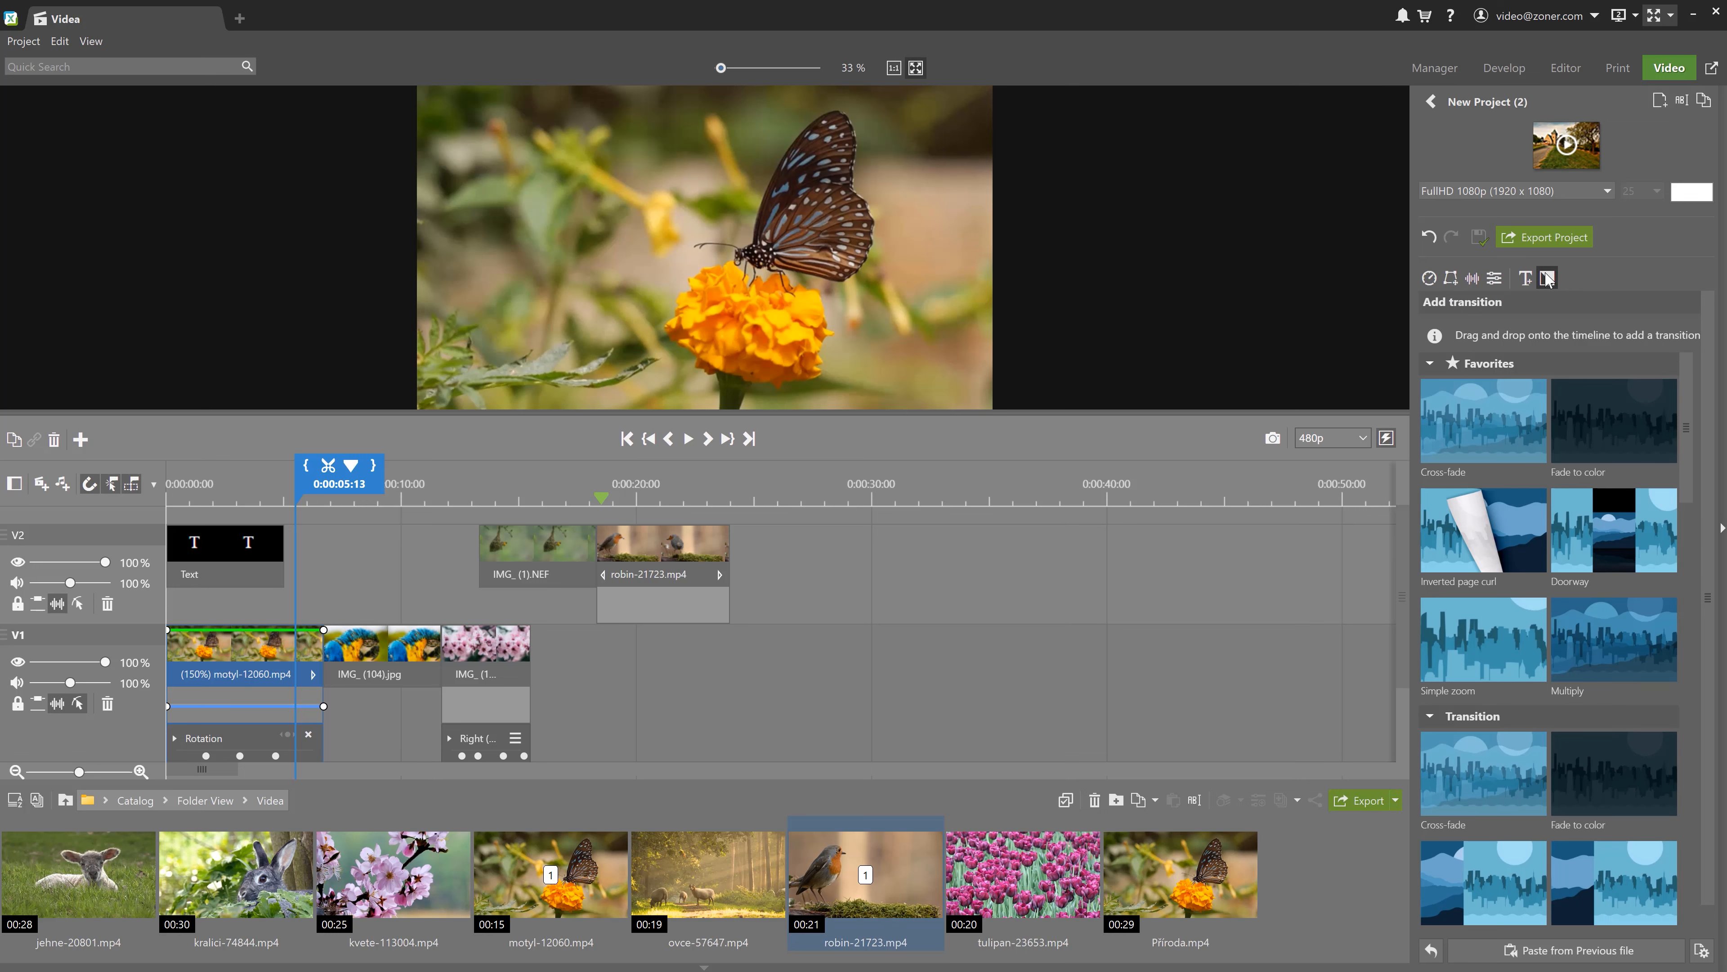
mouse_move(1691, 385)
mouse_down()
mouse_move(1689, 884)
mouse_move(1708, 368)
mouse_up()
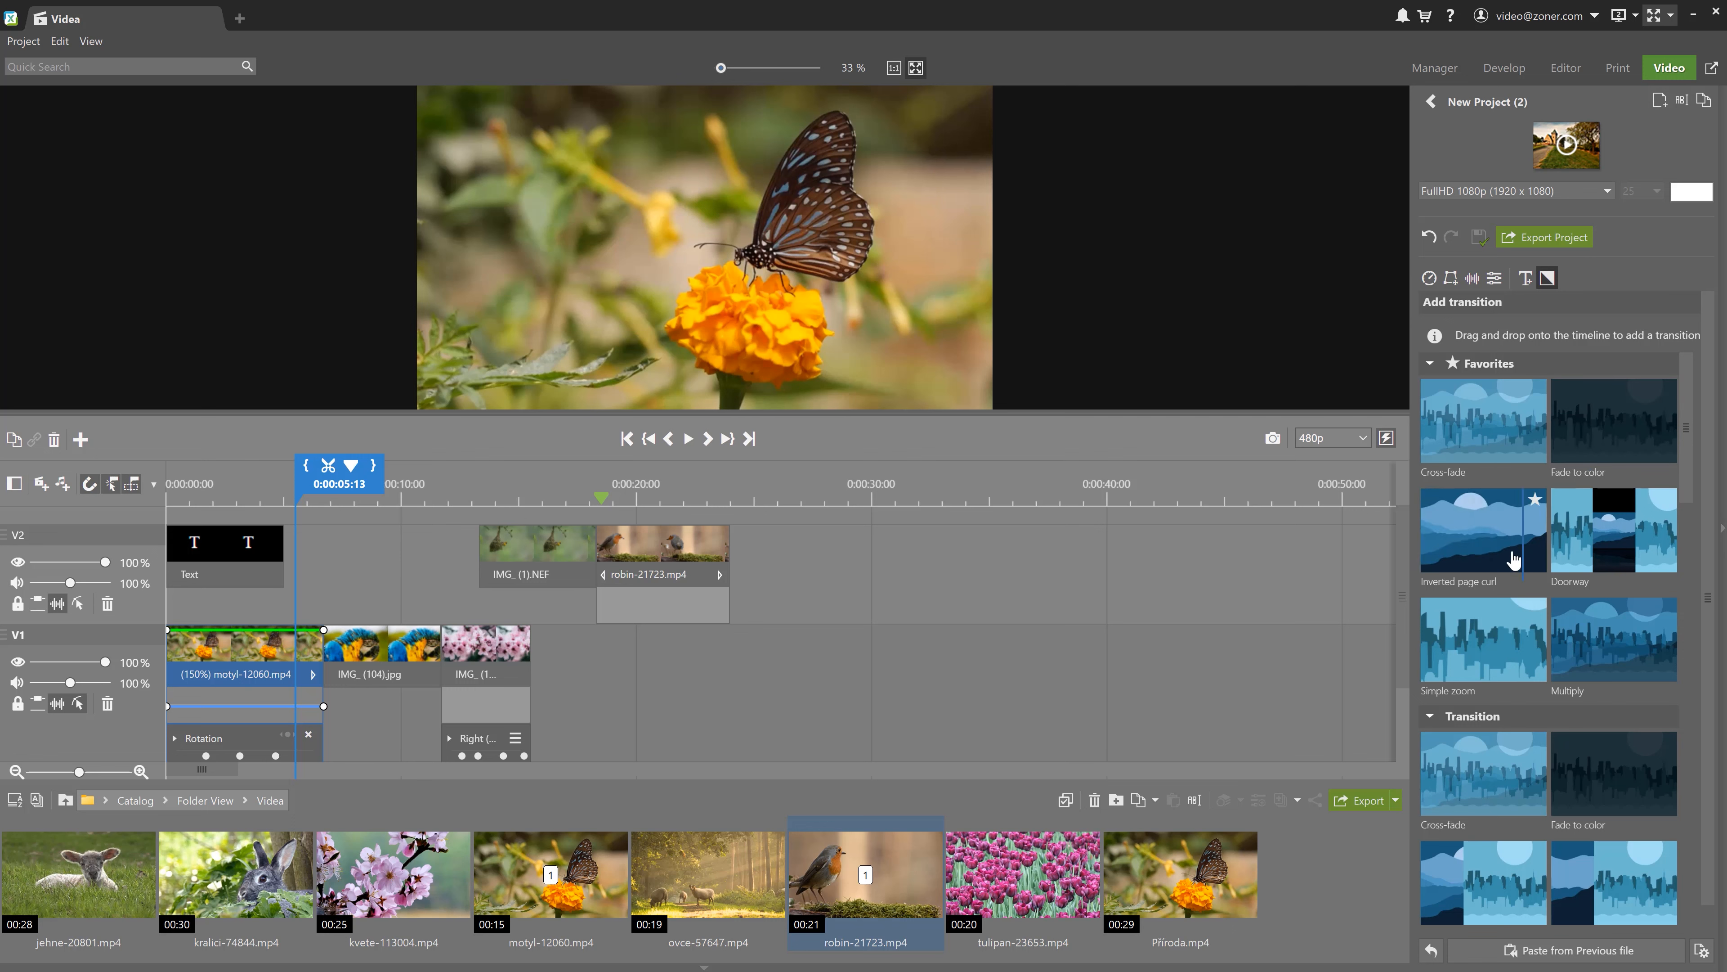
scroll(1603, 625, down, 6)
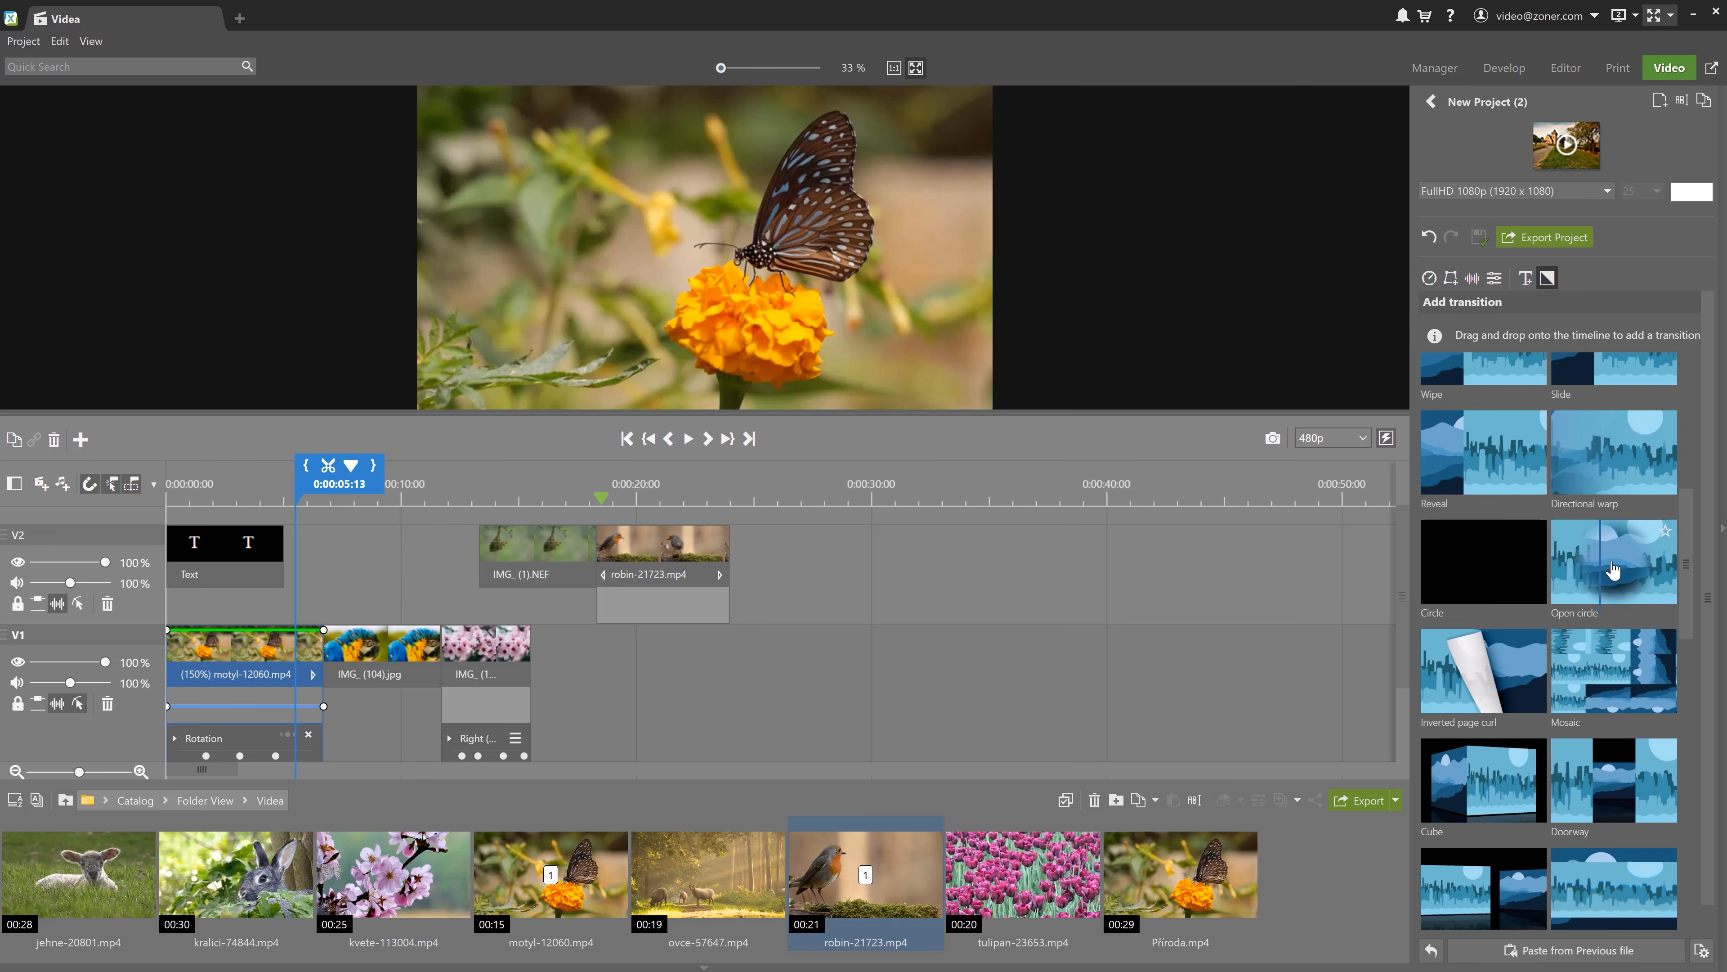
click(1665, 530)
scroll(1564, 612, up, 6)
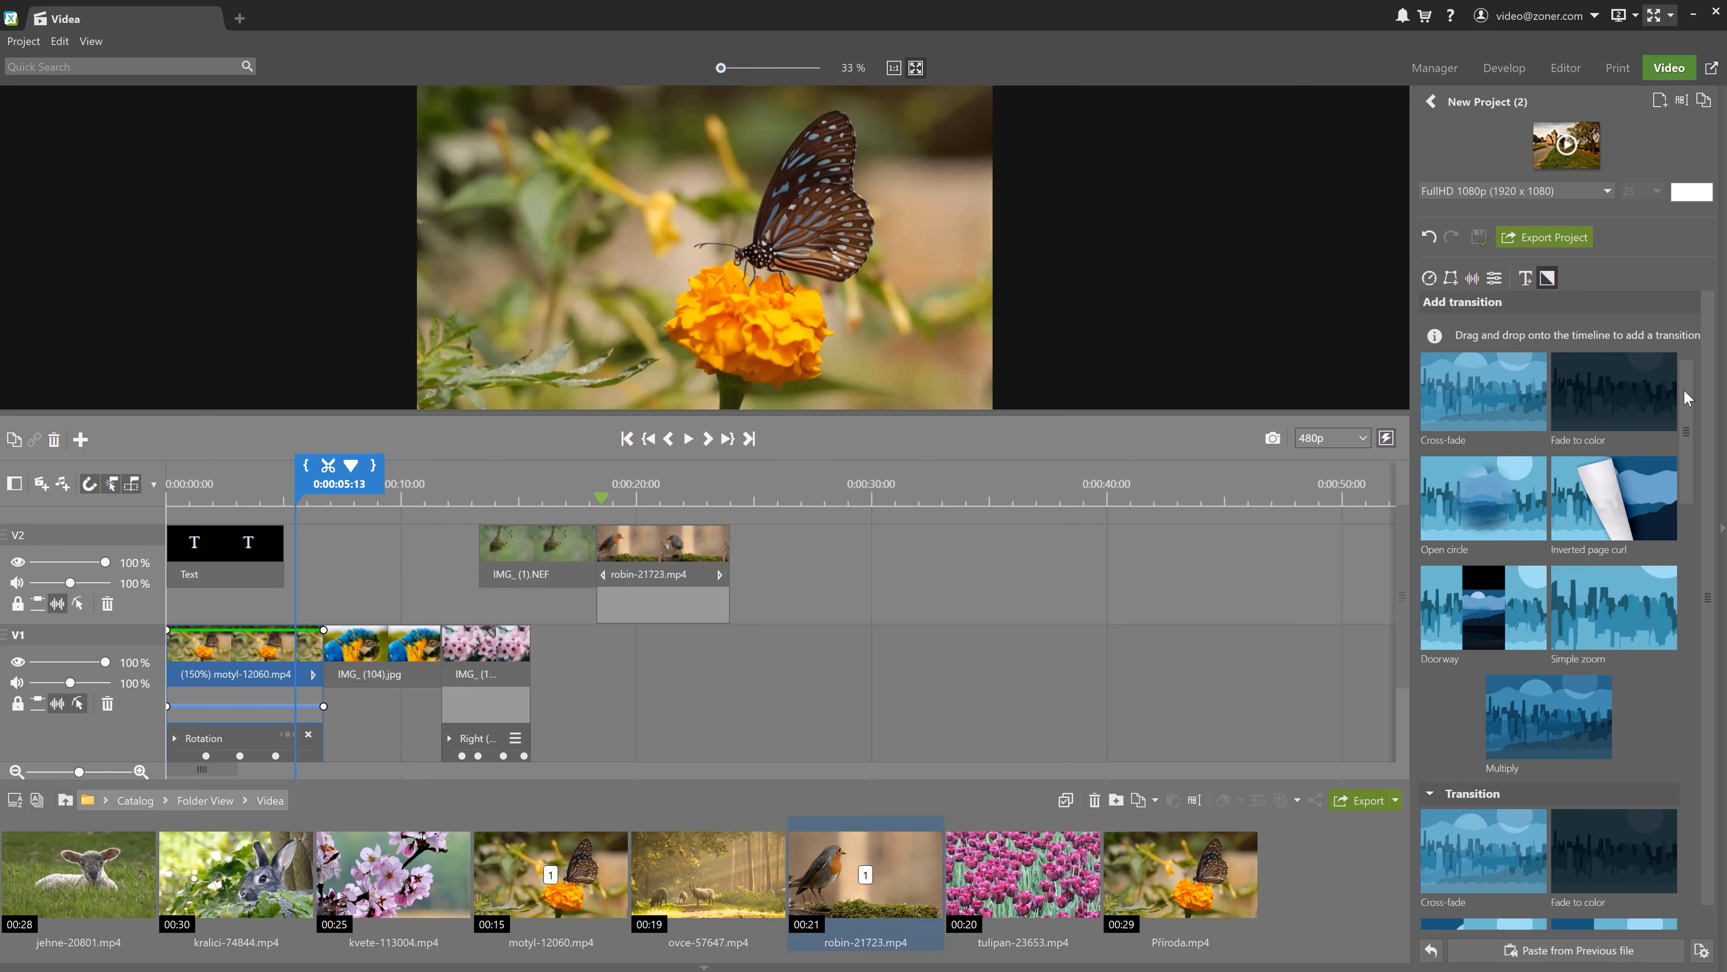
scroll(1503, 728, up, 1)
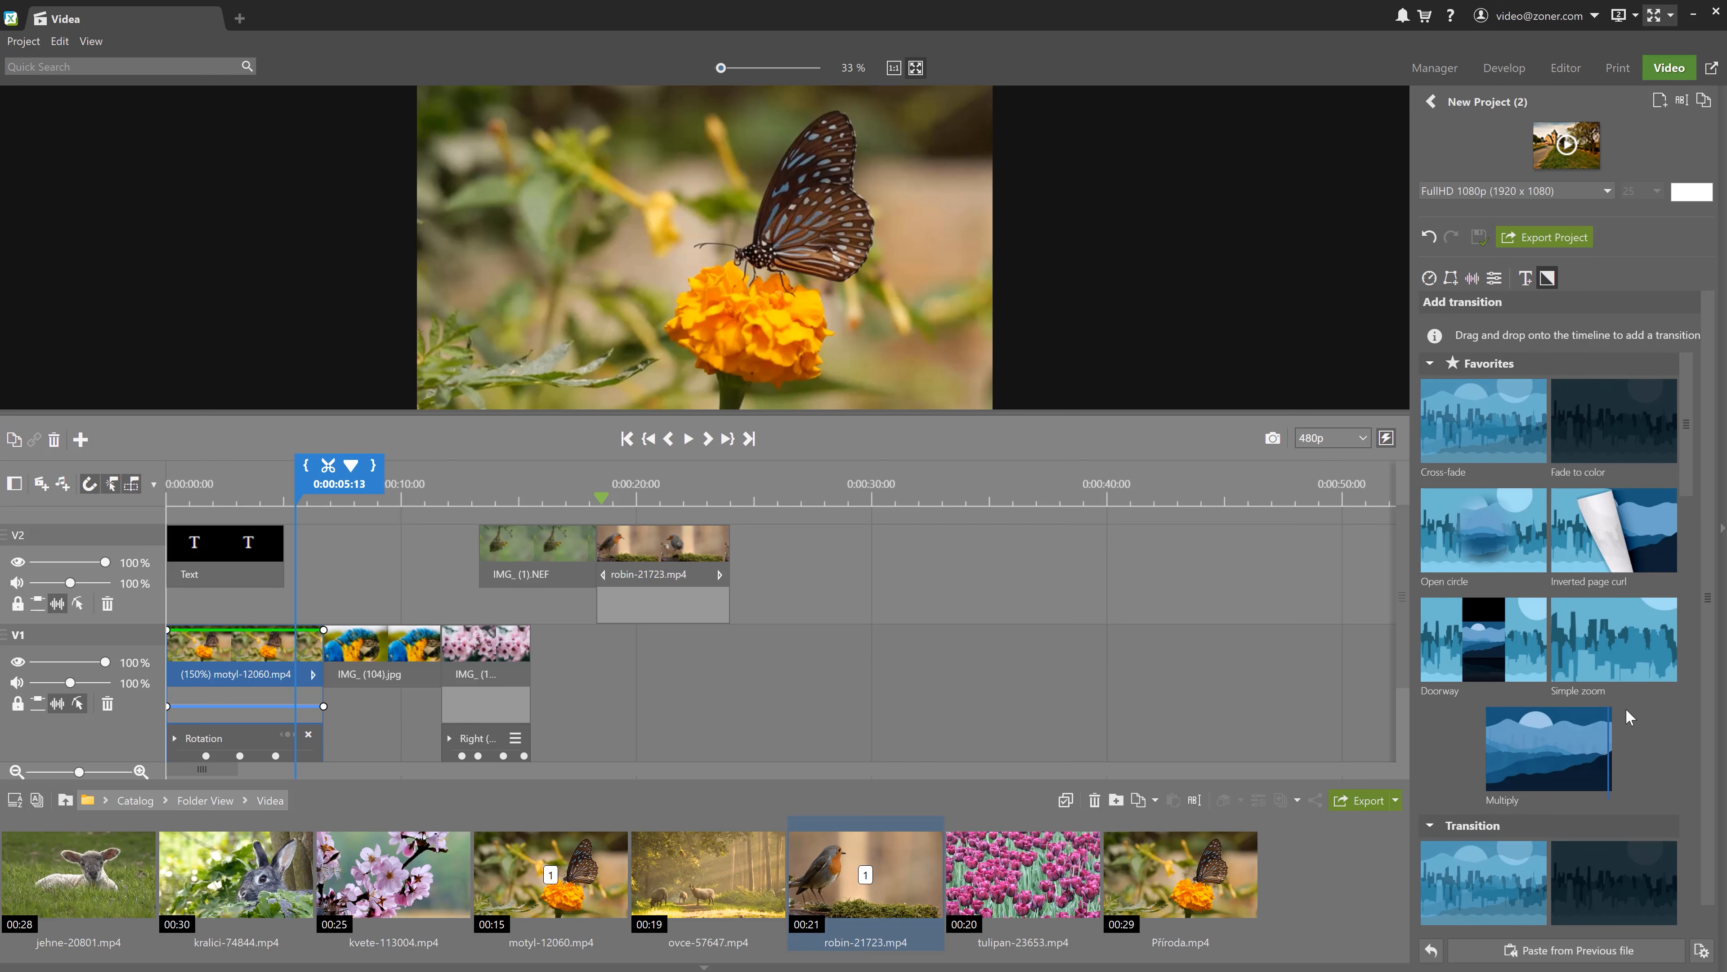
Apply the Fade to color transition to the end of the robin-21723.mp4 clip on track V2
drag(1614, 422, 714, 586)
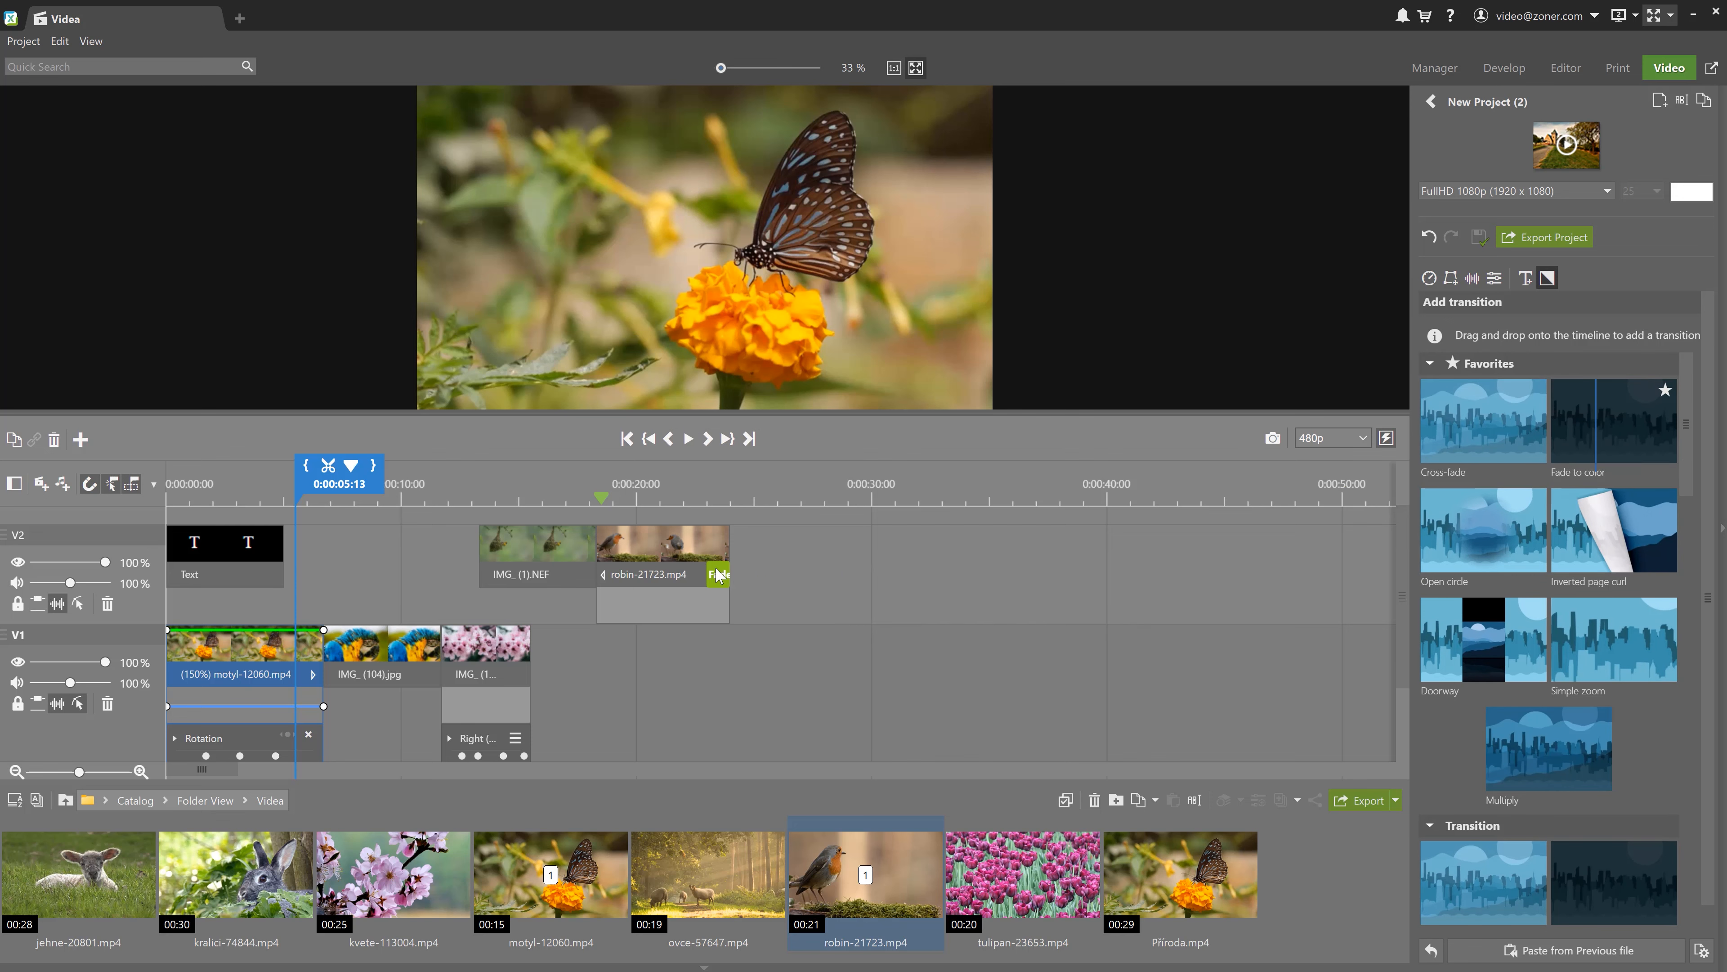
click(1556, 401)
click(911, 624)
click(1003, 601)
Add an Inverted page curl transition between motyl-12060.mp4 and IMG_ (104).jpg on V1, and a Multiply transition between IMG_ (104).jpg and the blossom photo
drag(719, 502, 347, 503)
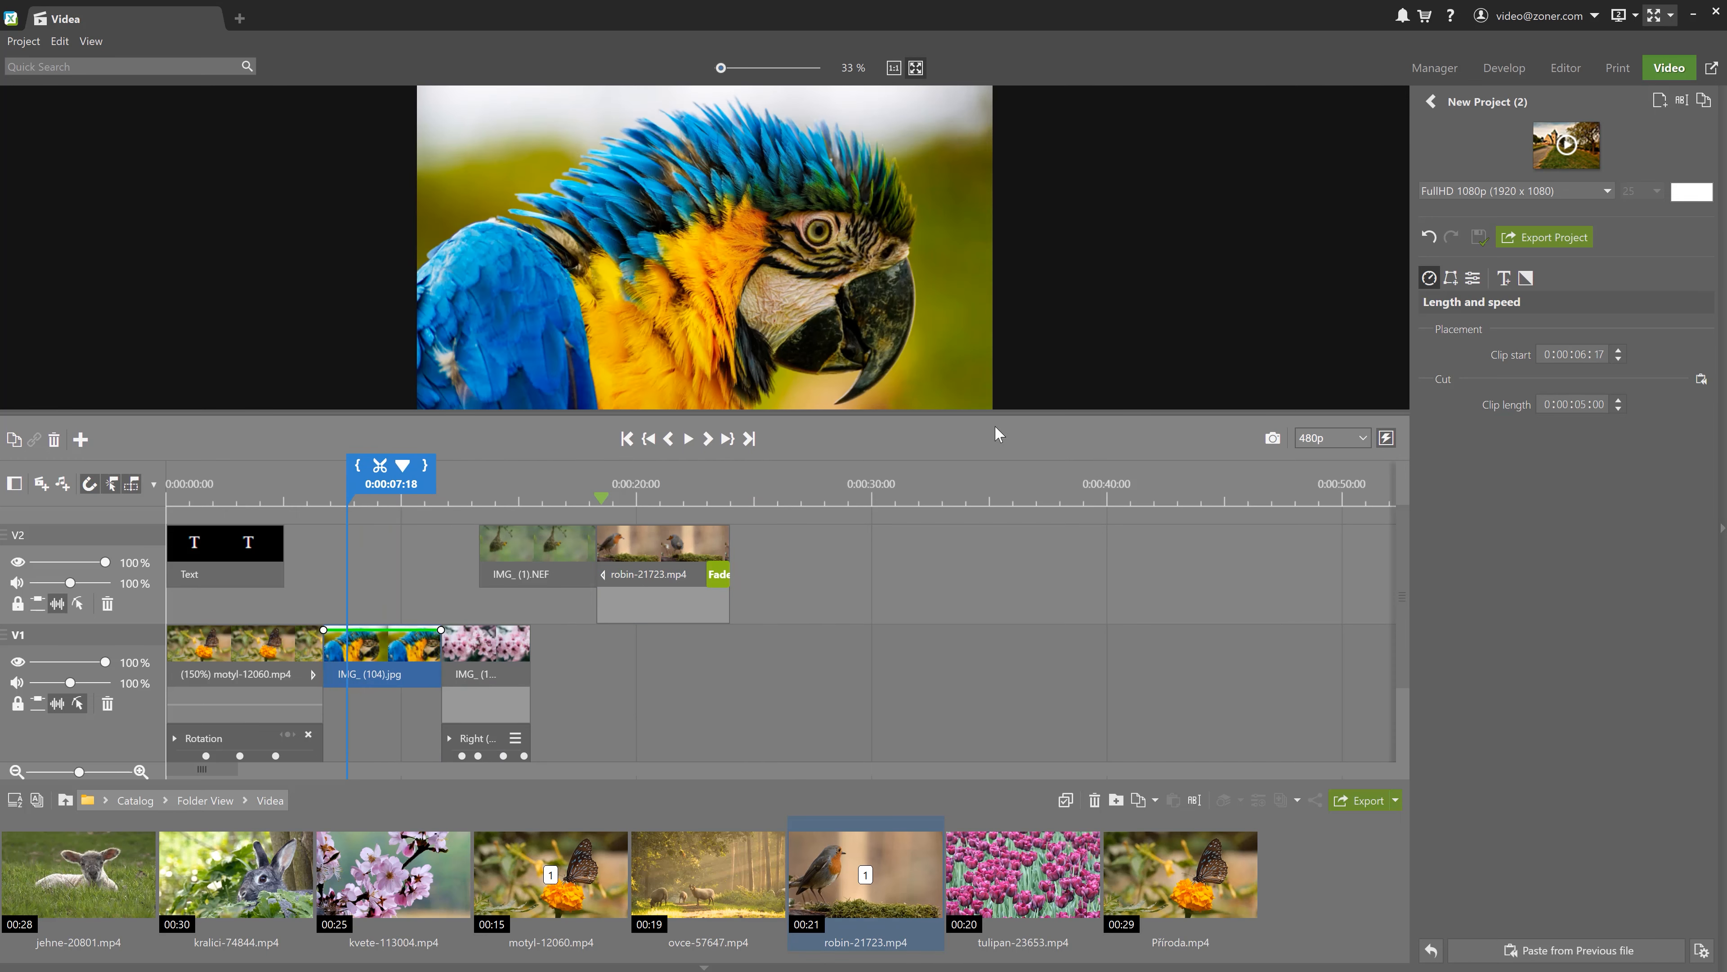
click(1526, 277)
drag(1611, 531, 326, 673)
mouse_move(1548, 748)
mouse_down()
mouse_move(1241, 741)
mouse_move(629, 660)
mouse_move(580, 576)
mouse_move(441, 675)
mouse_up()
Play the timeline from 0:00:06:05 to check the transitions, and finish with the playhead at 0:00:21:00
drag(341, 501, 310, 500)
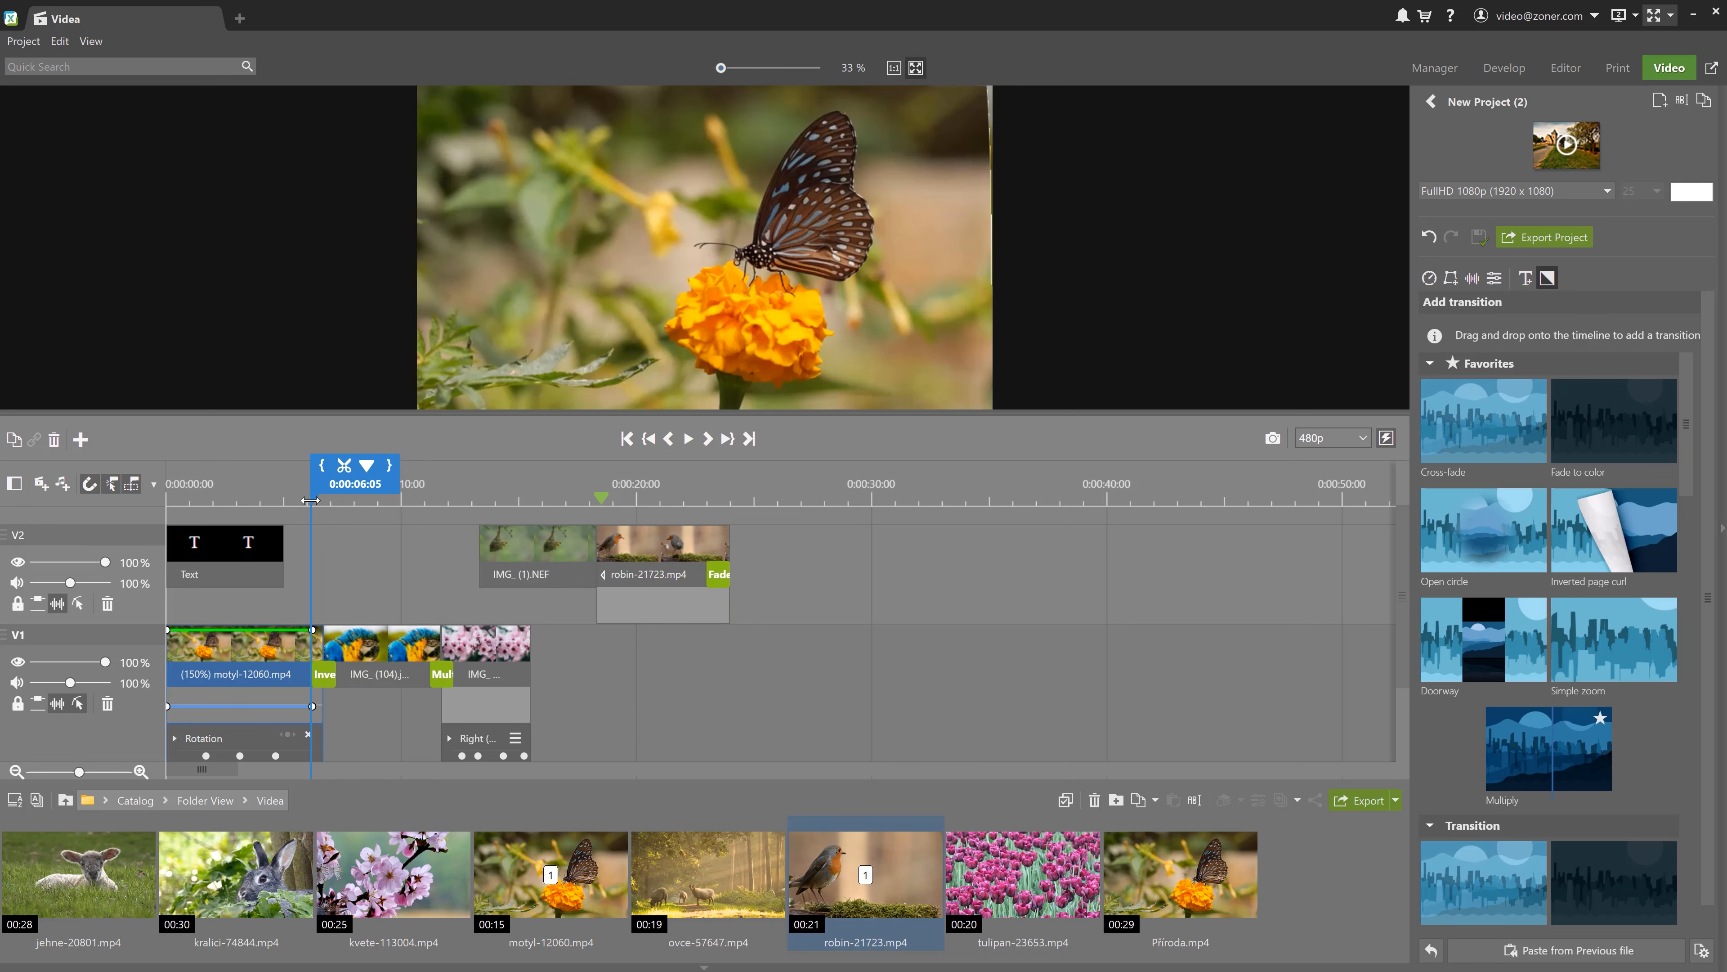
key(space)
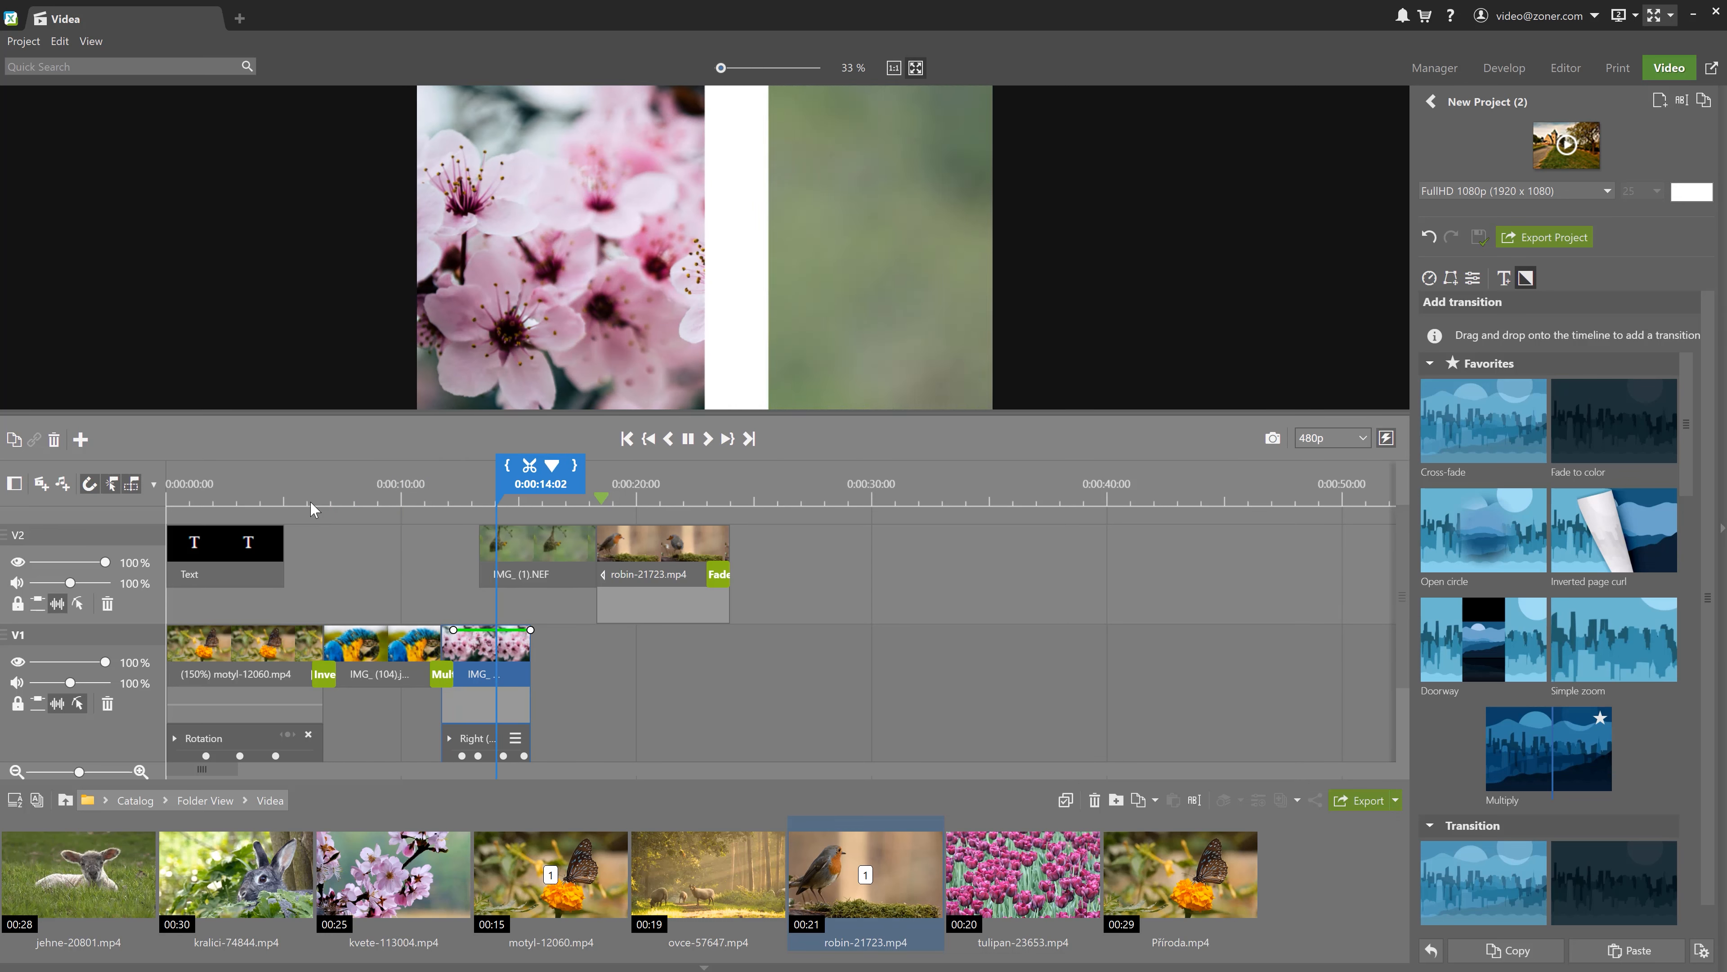
key(space)
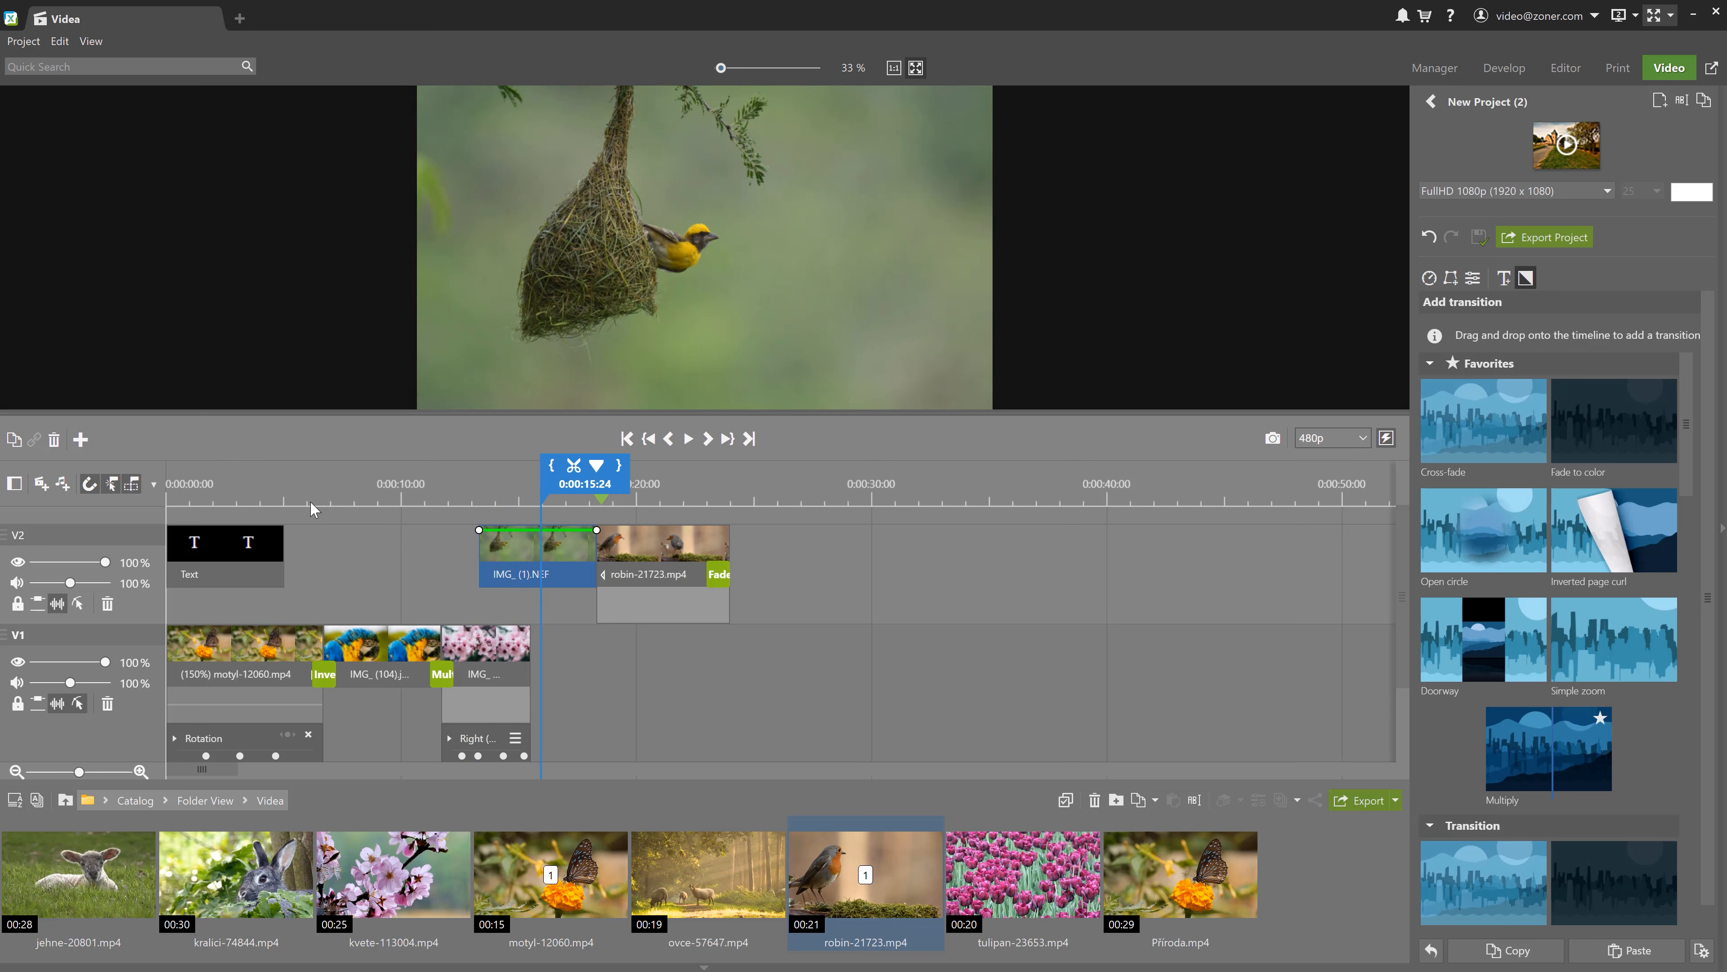
drag(538, 501, 657, 498)
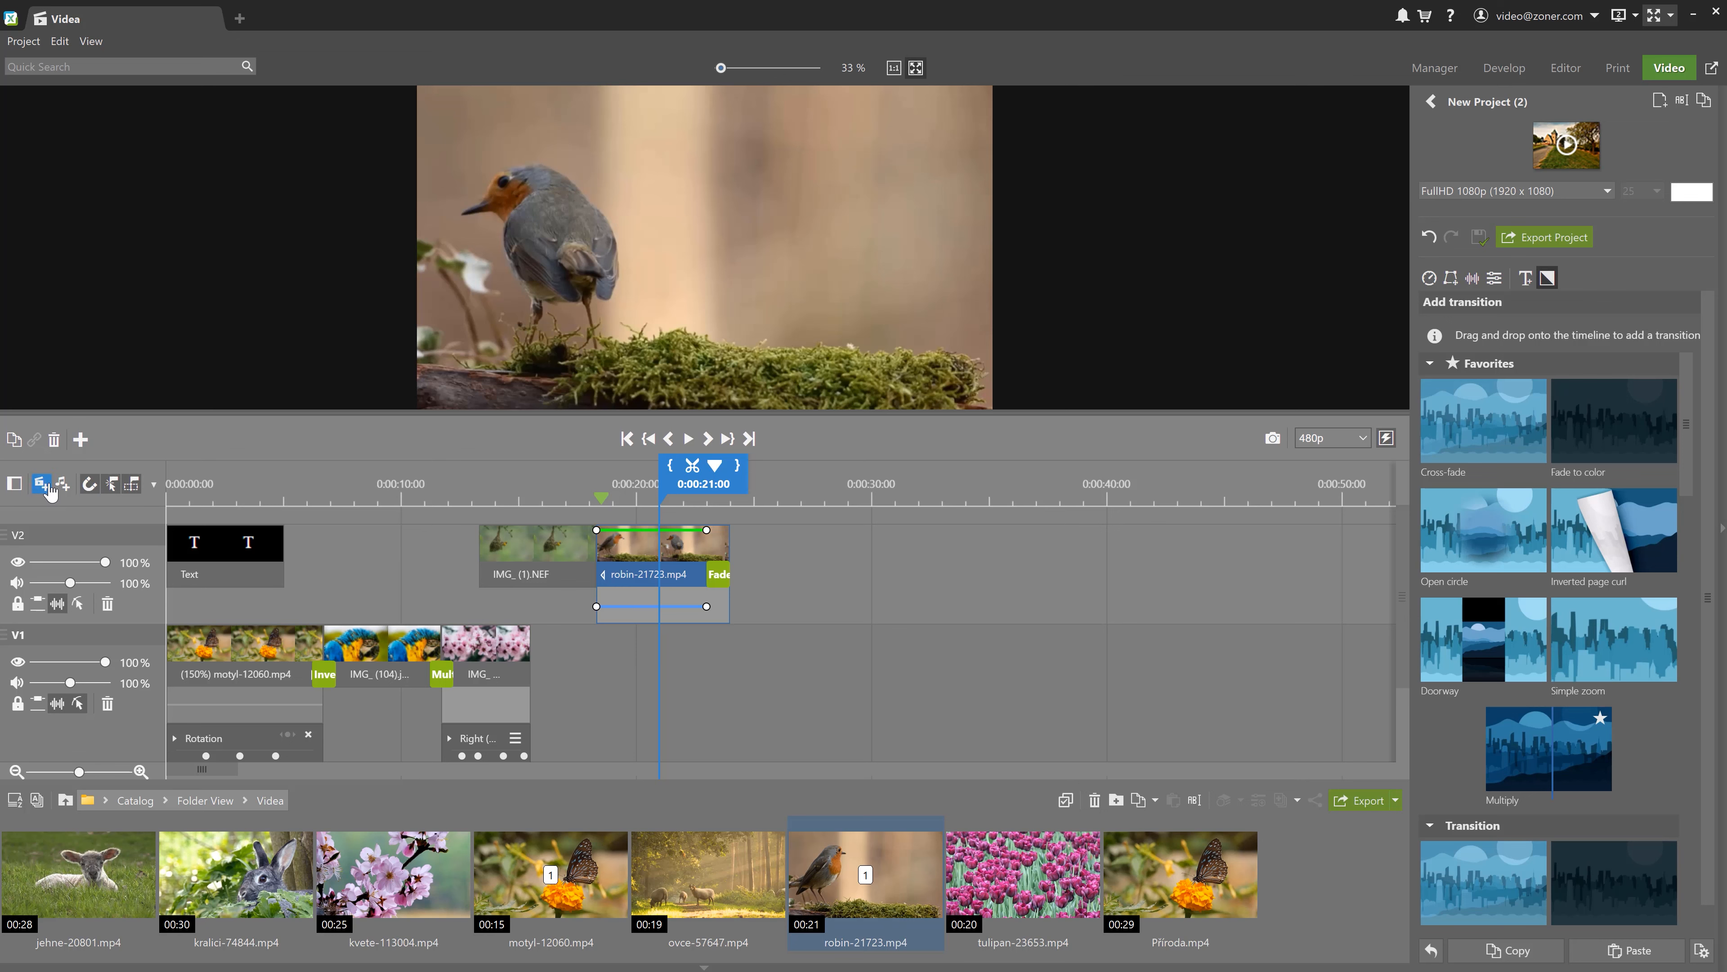
Insert the audio file Tony_Sopiano_Rooster_Booster_instrumental_3_21.wav on track A1
scroll(110, 664, down, 4)
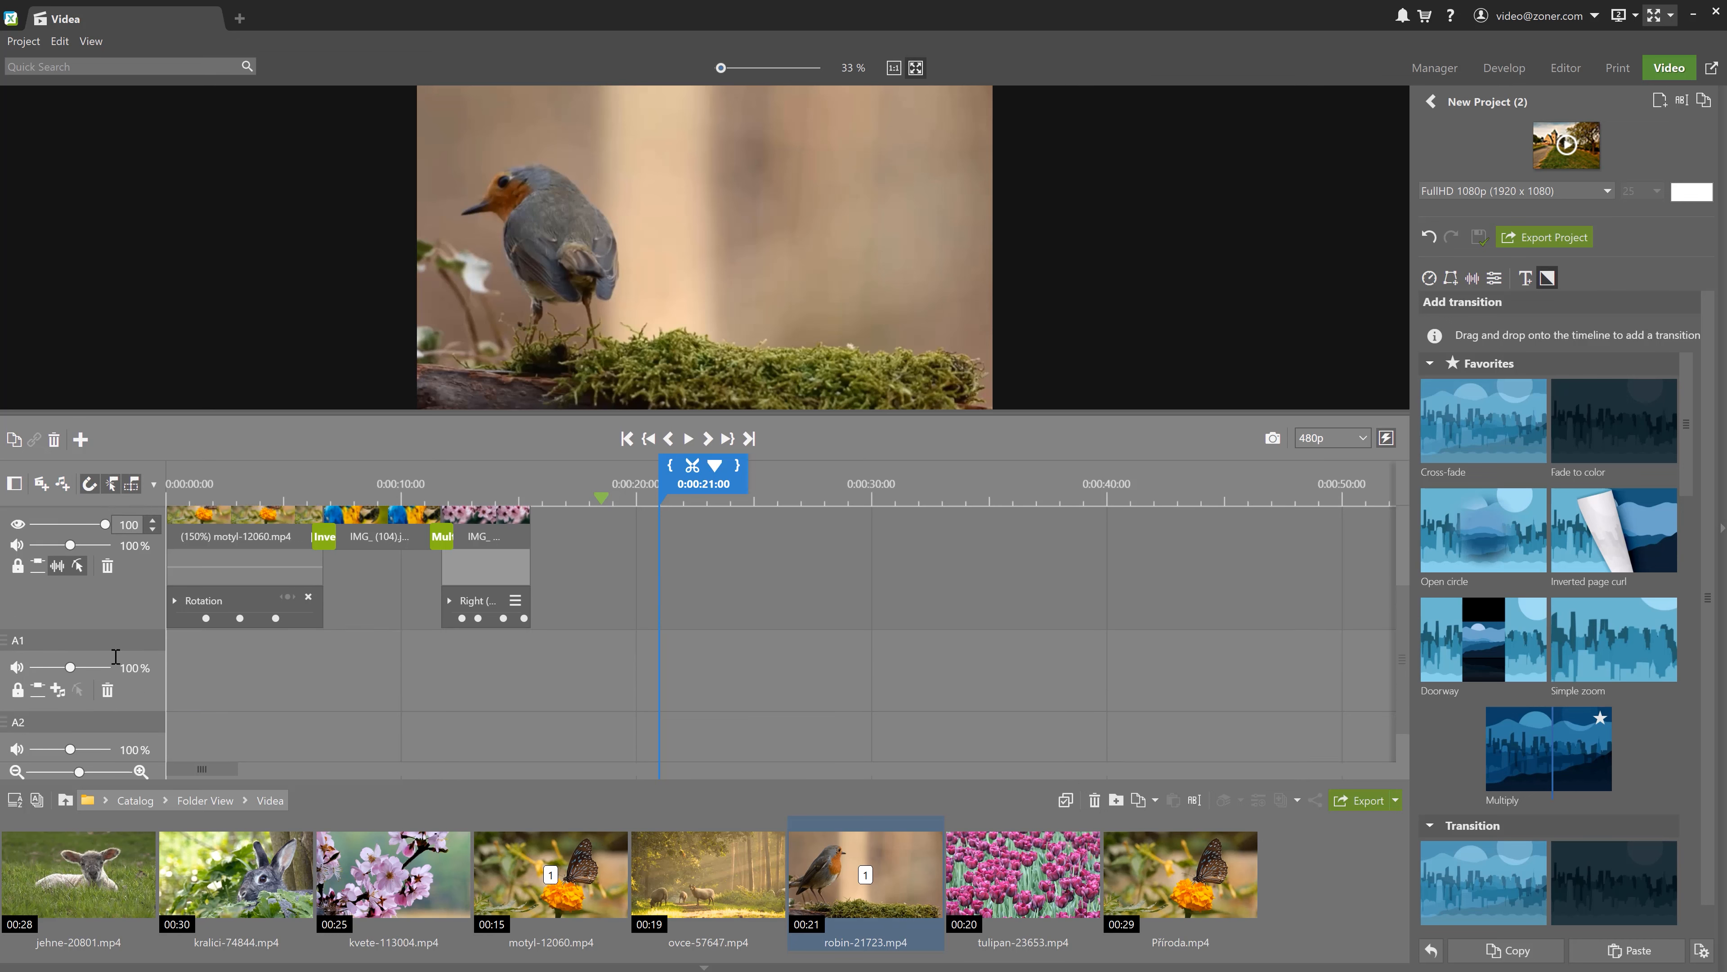
click(59, 641)
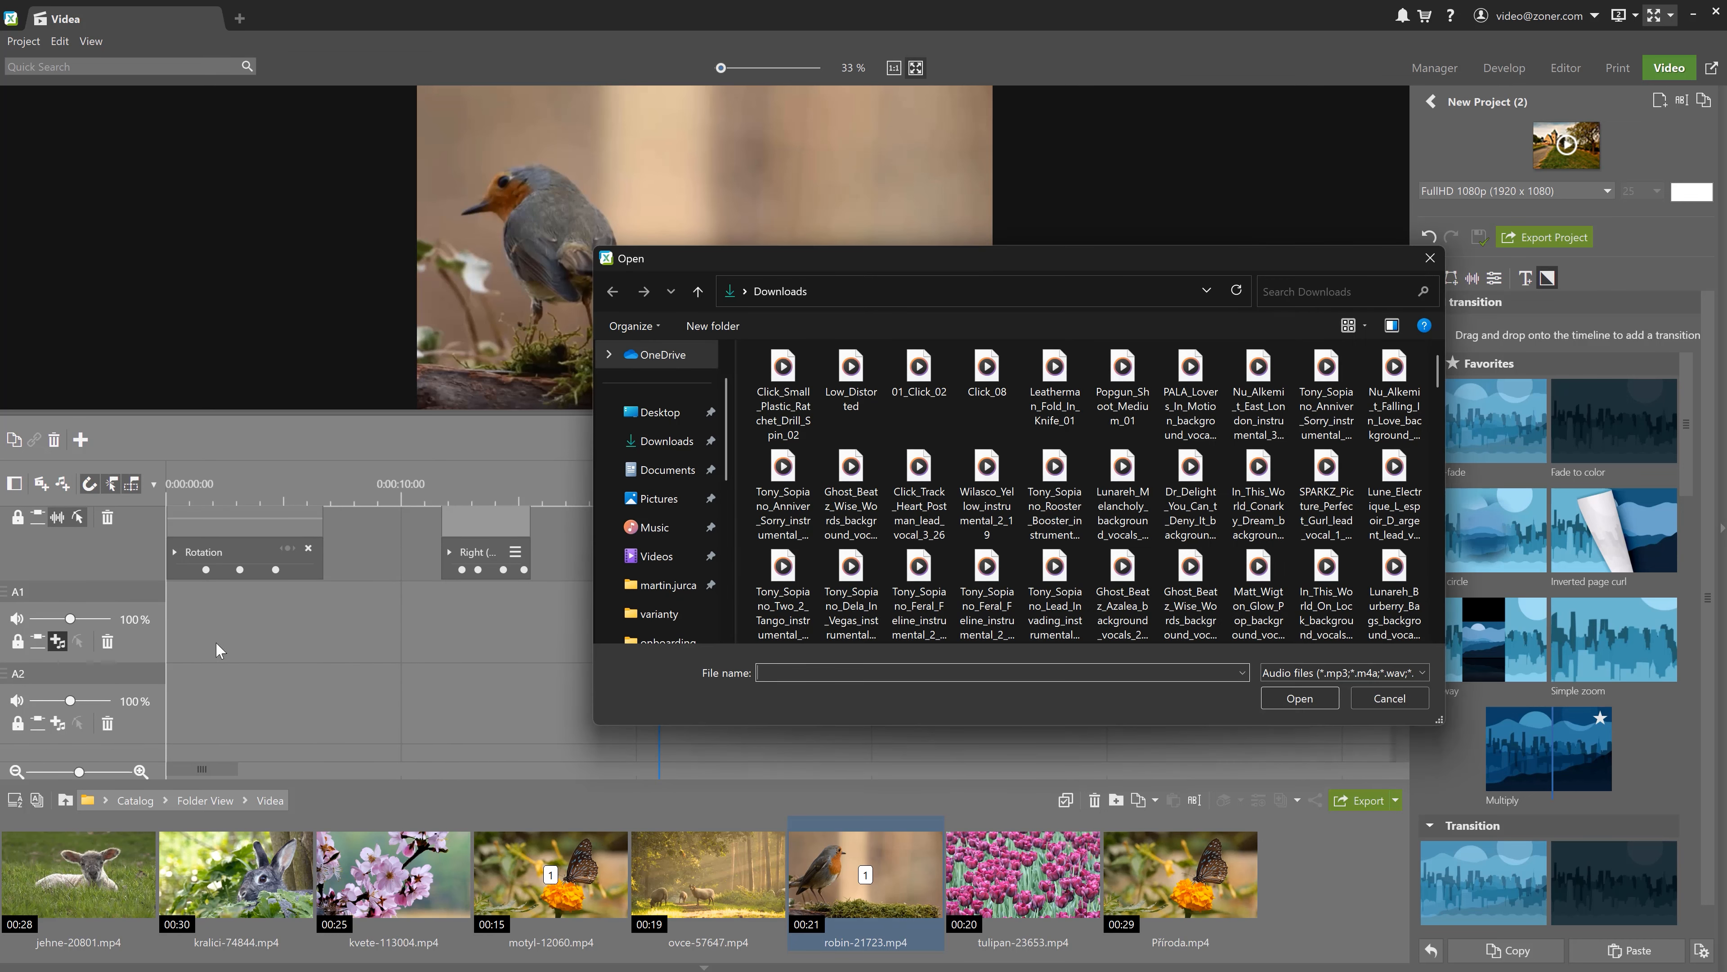
double_click(1079, 474)
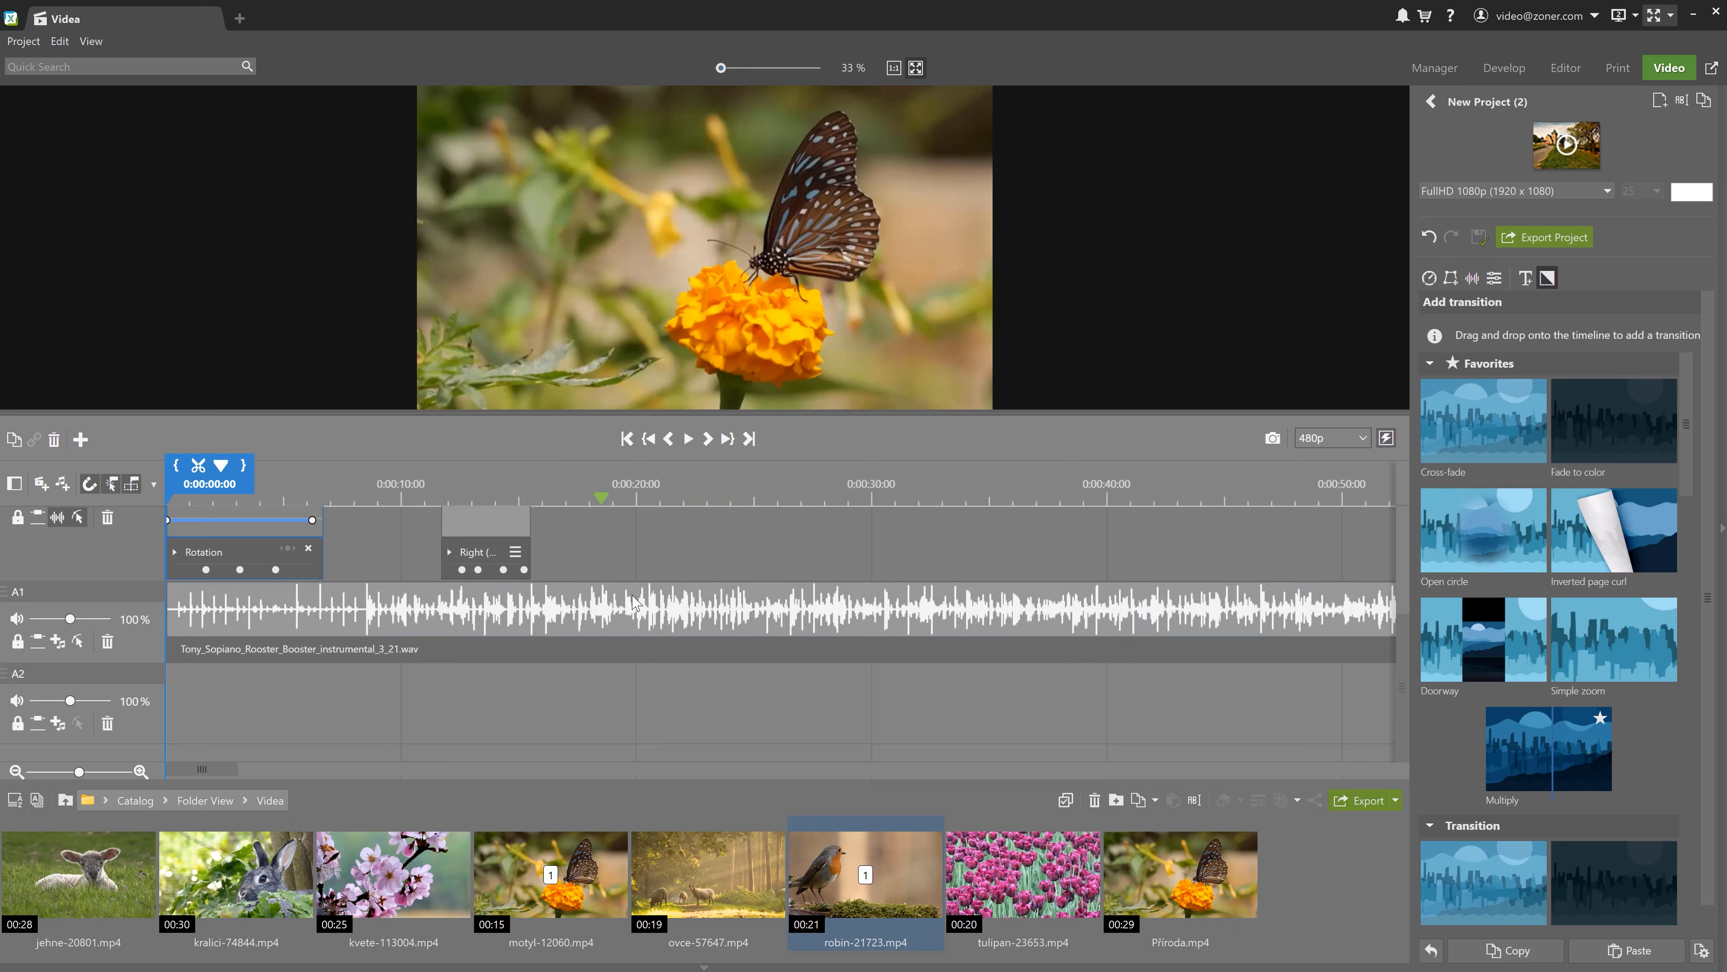
Shape the volume curve of robin-21723.mp4 on V2 to rise from a low start to an early peak and drop towards the end
drag(1407, 639, 1393, 514)
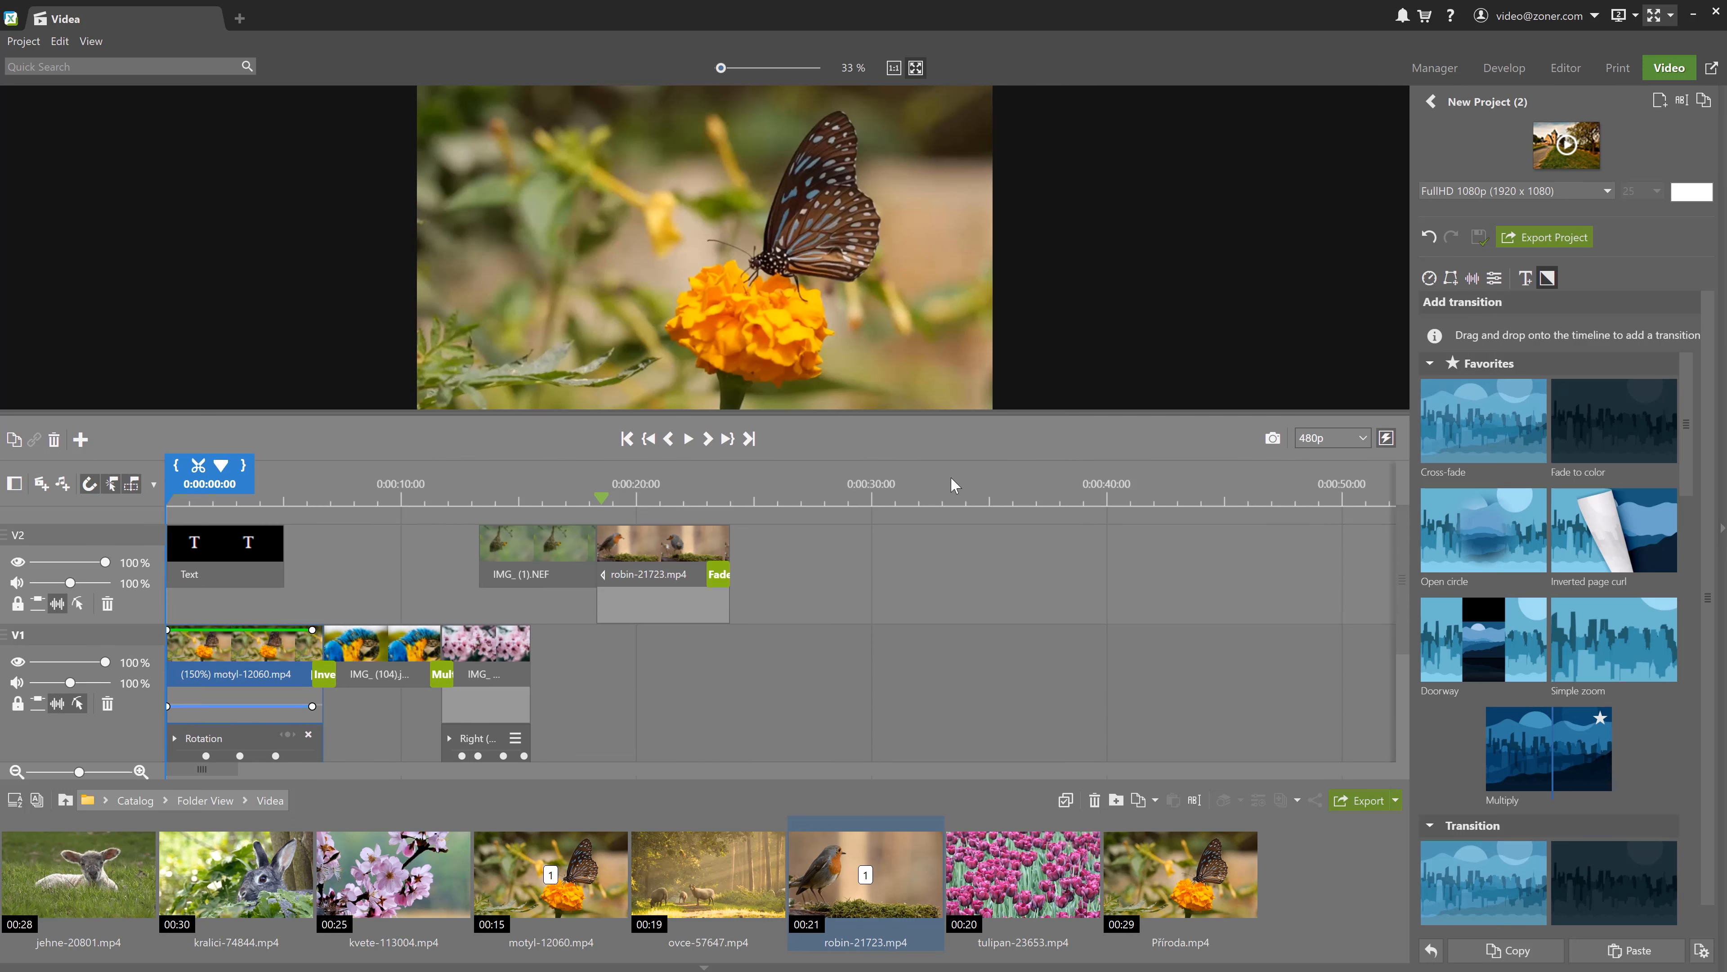
click(654, 488)
click(643, 551)
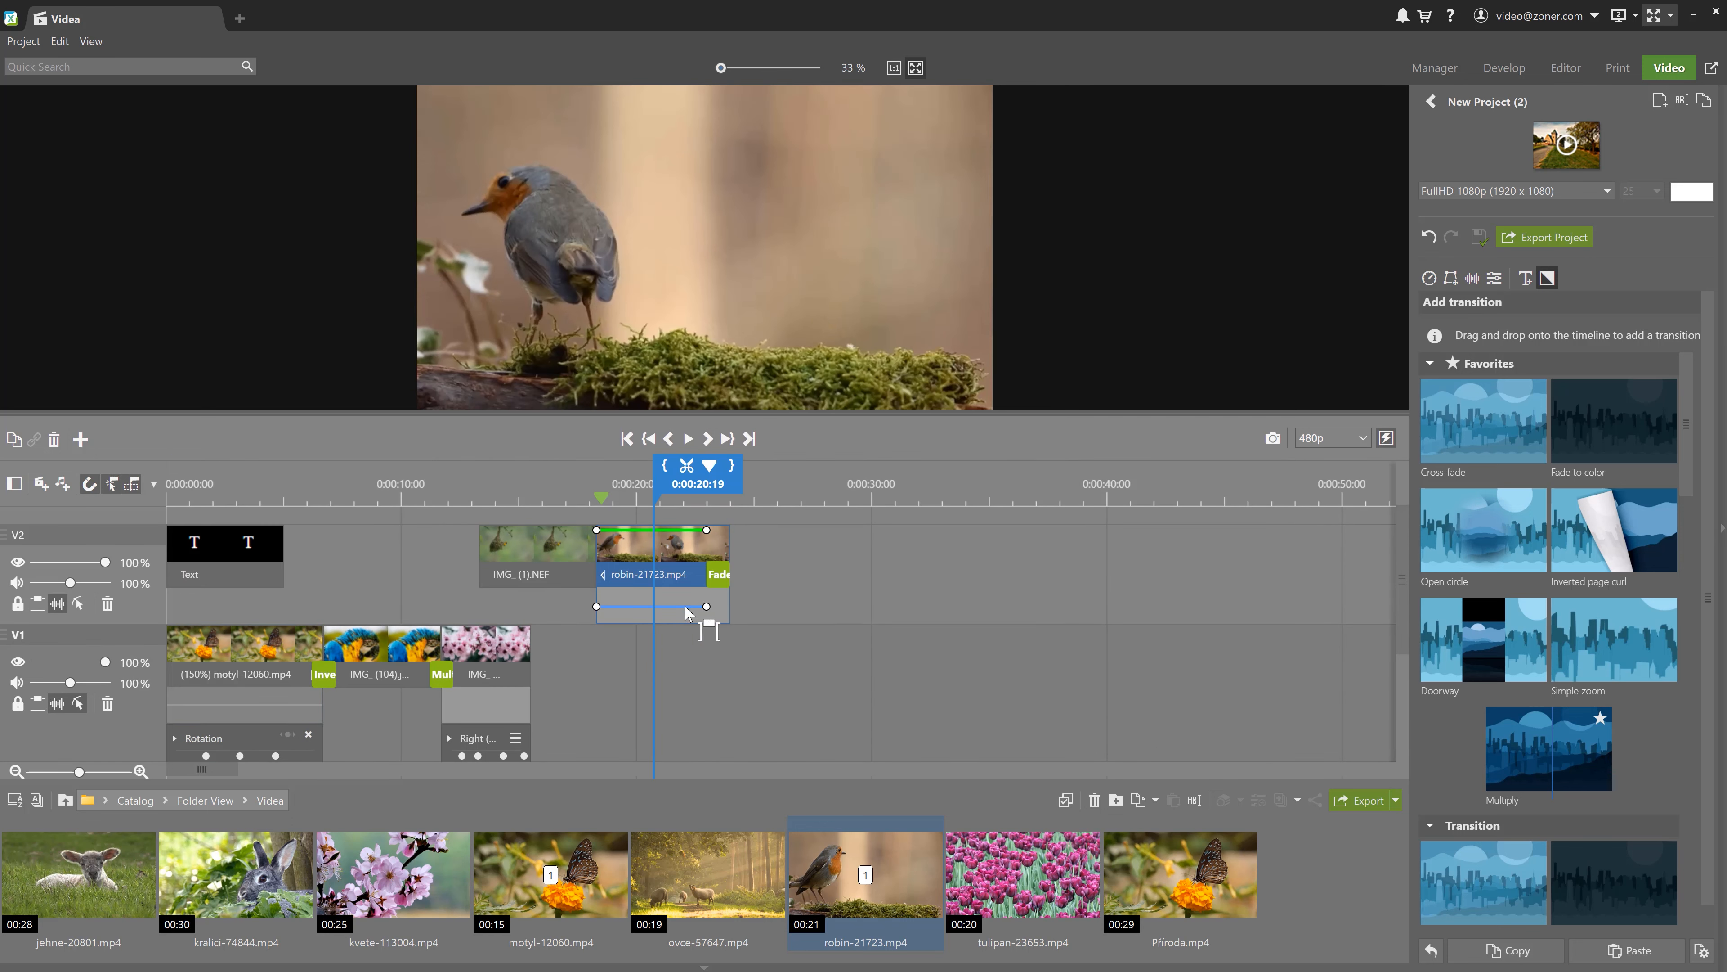
drag(625, 605, 596, 619)
drag(707, 606, 707, 620)
Fade in the music clip on A1 over about the first 2 seconds using volume level points
scroll(681, 633, down, 3)
click(495, 618)
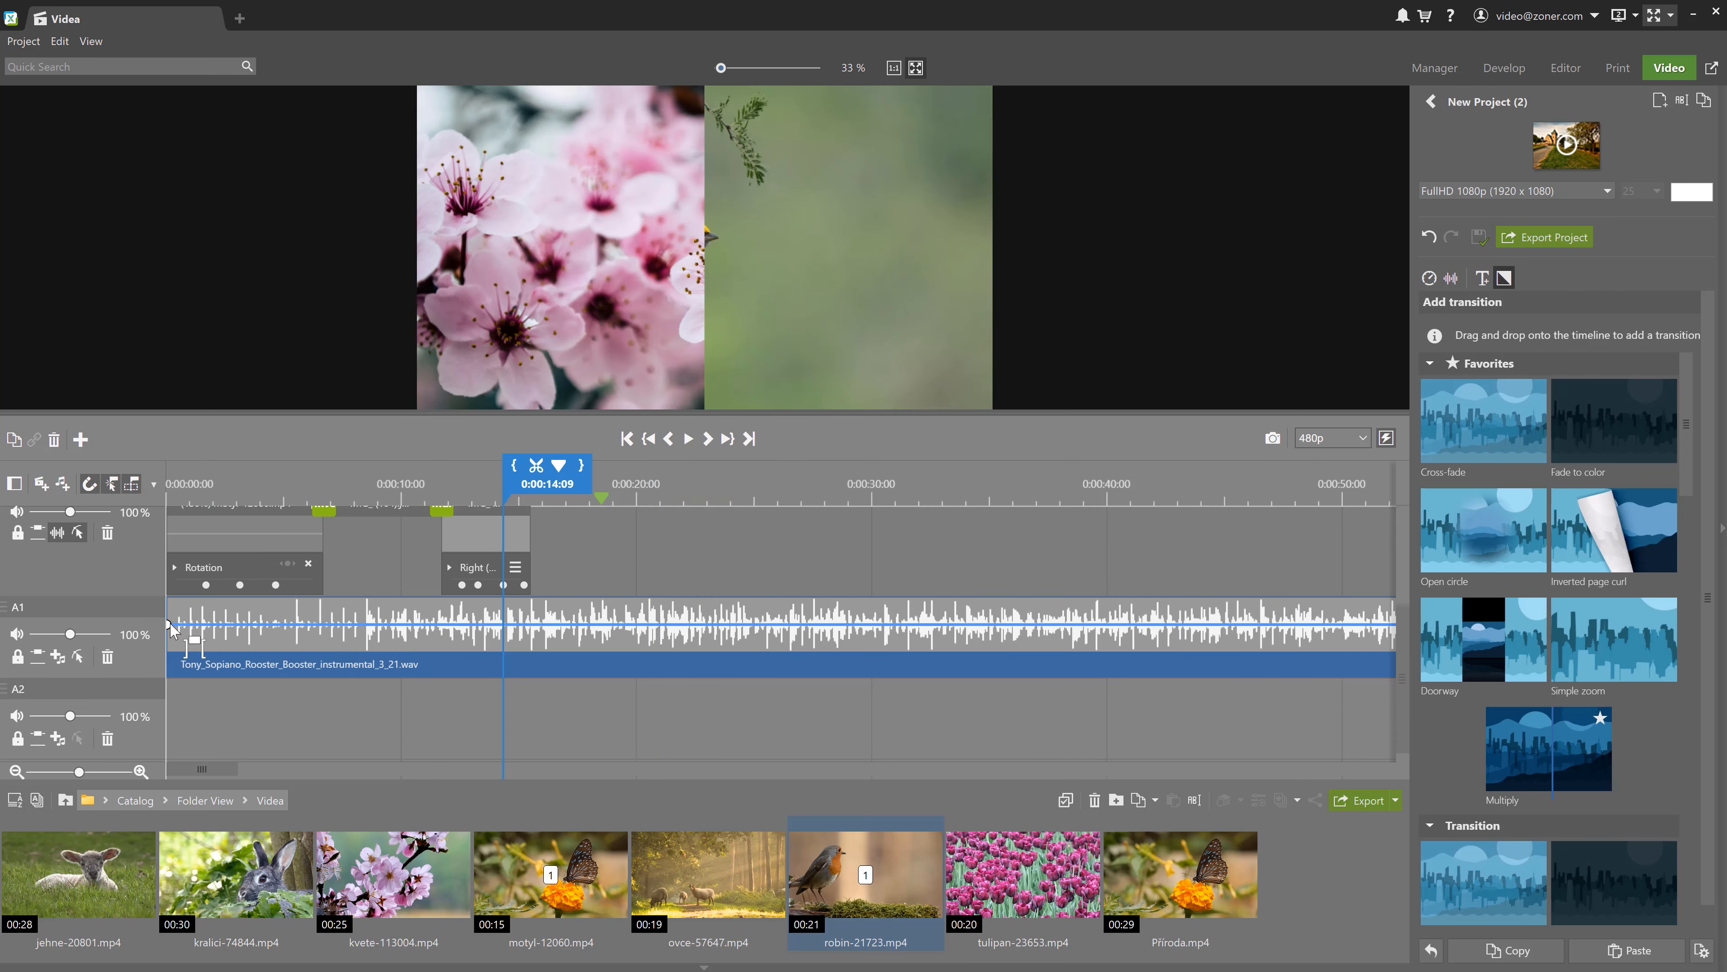
drag(169, 625, 218, 622)
click(262, 642)
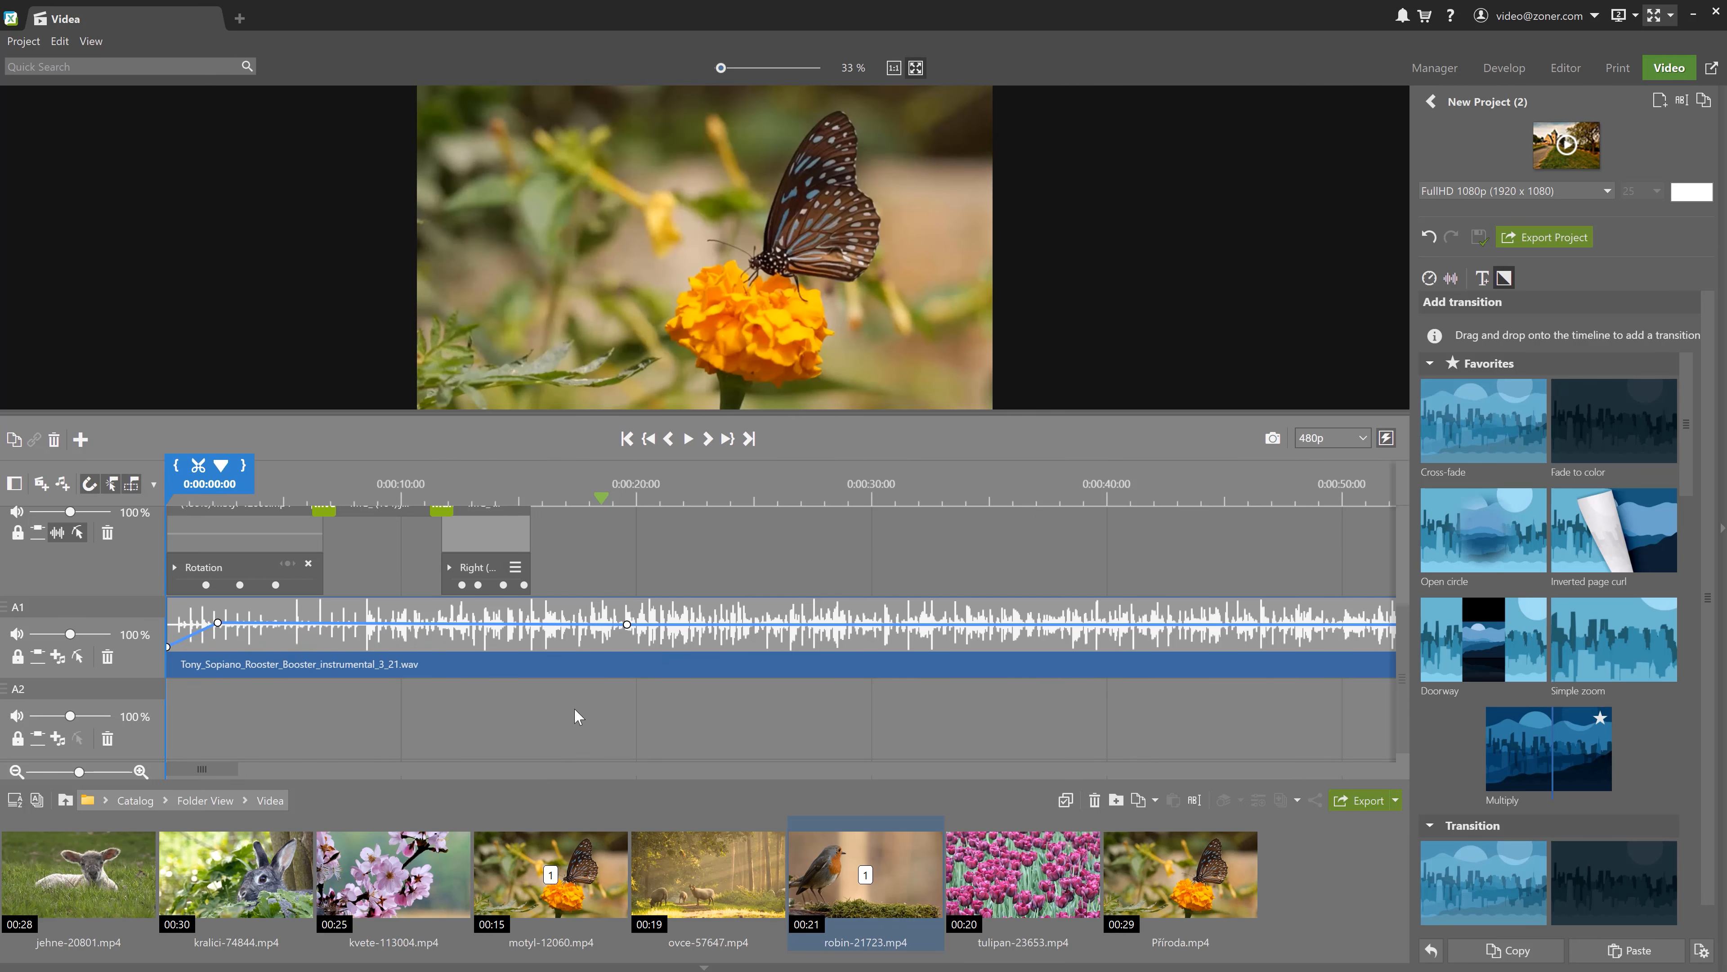
Open the audio adjustments and separate the audio track of the robin-21723.mp4 clip on V2
drag(1402, 651, 1411, 510)
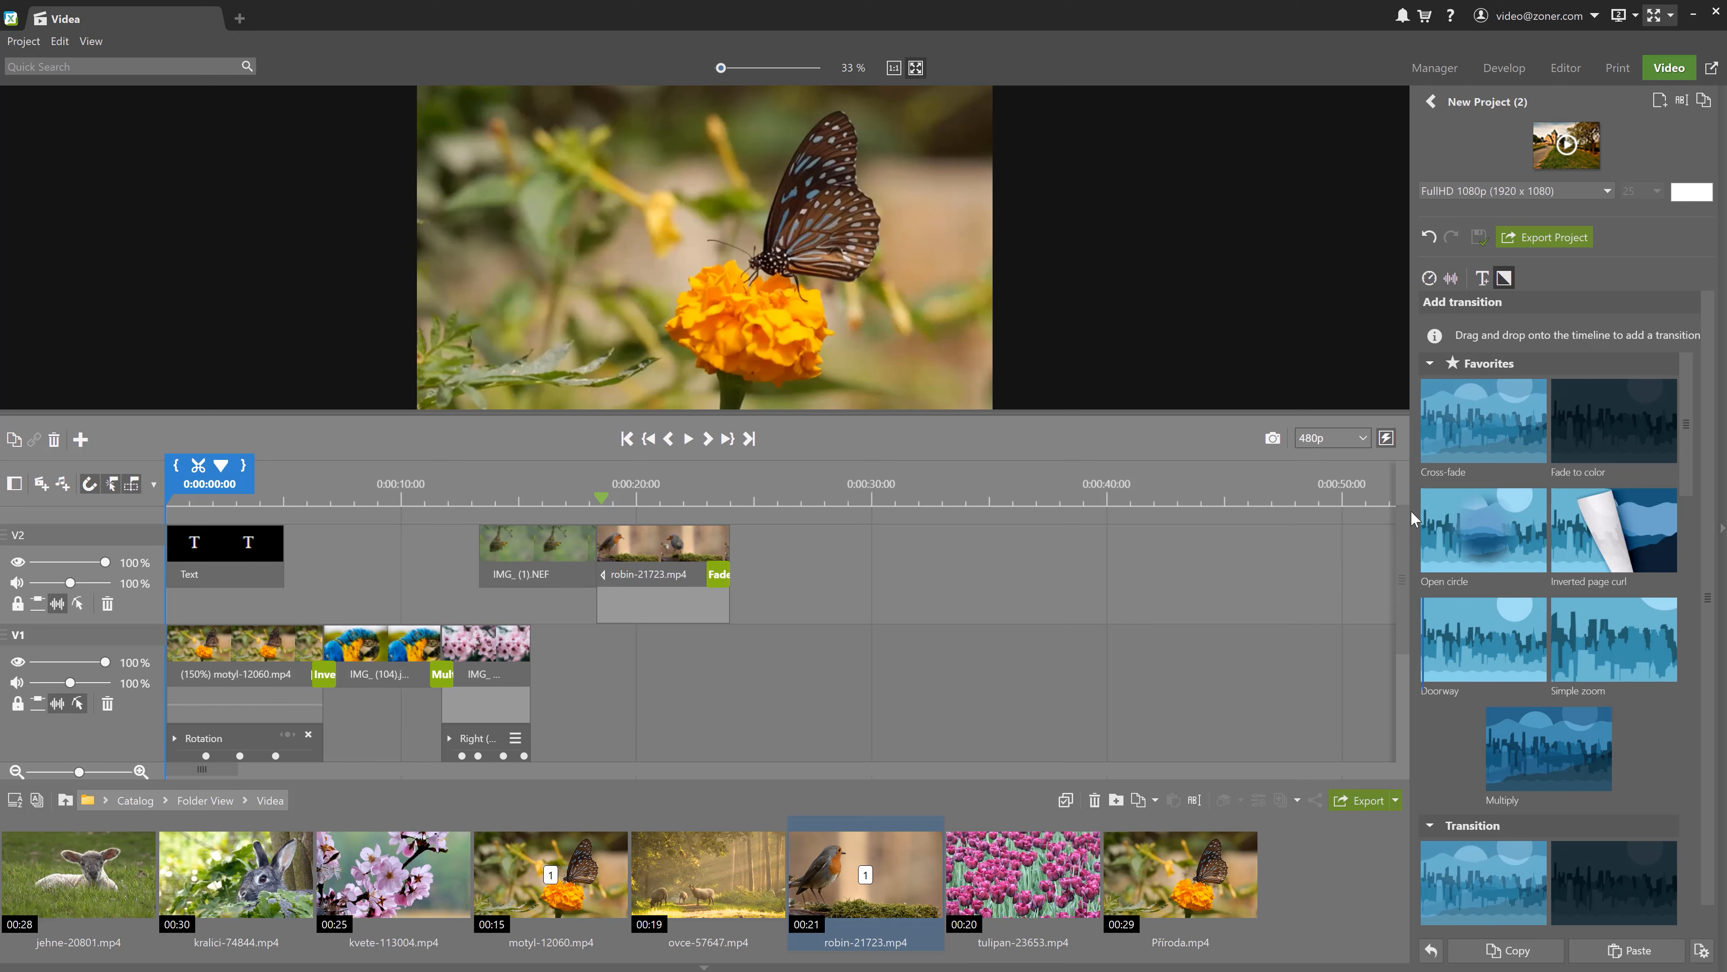
click(660, 502)
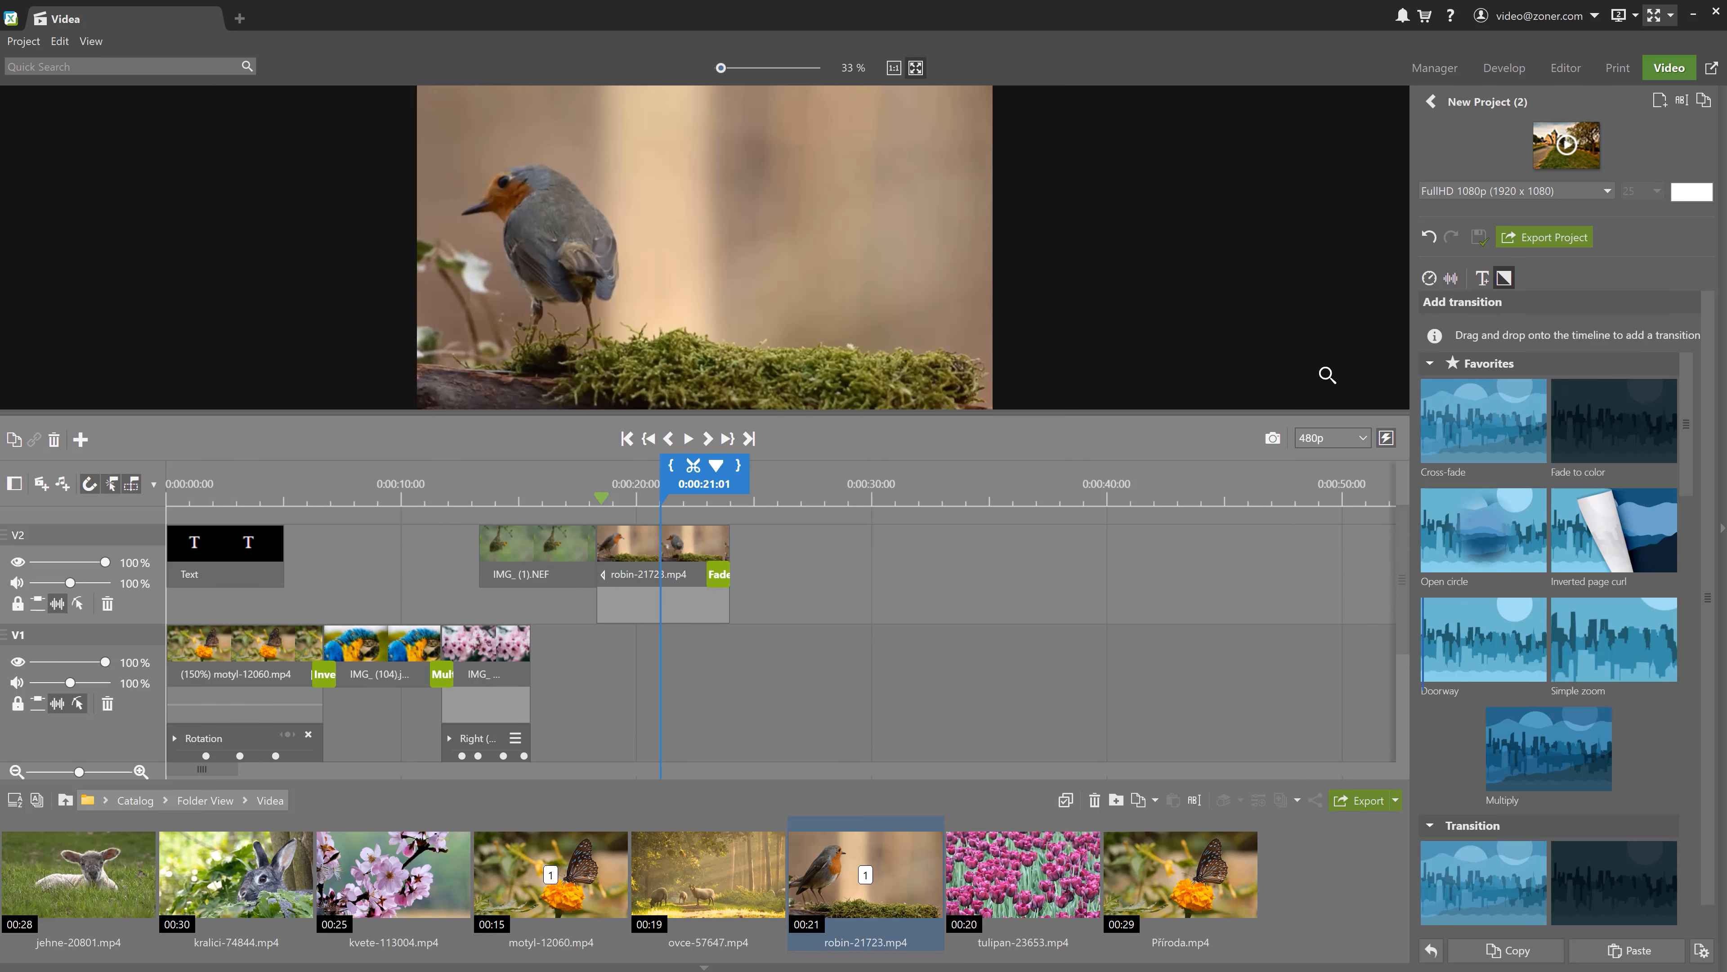
click(1453, 279)
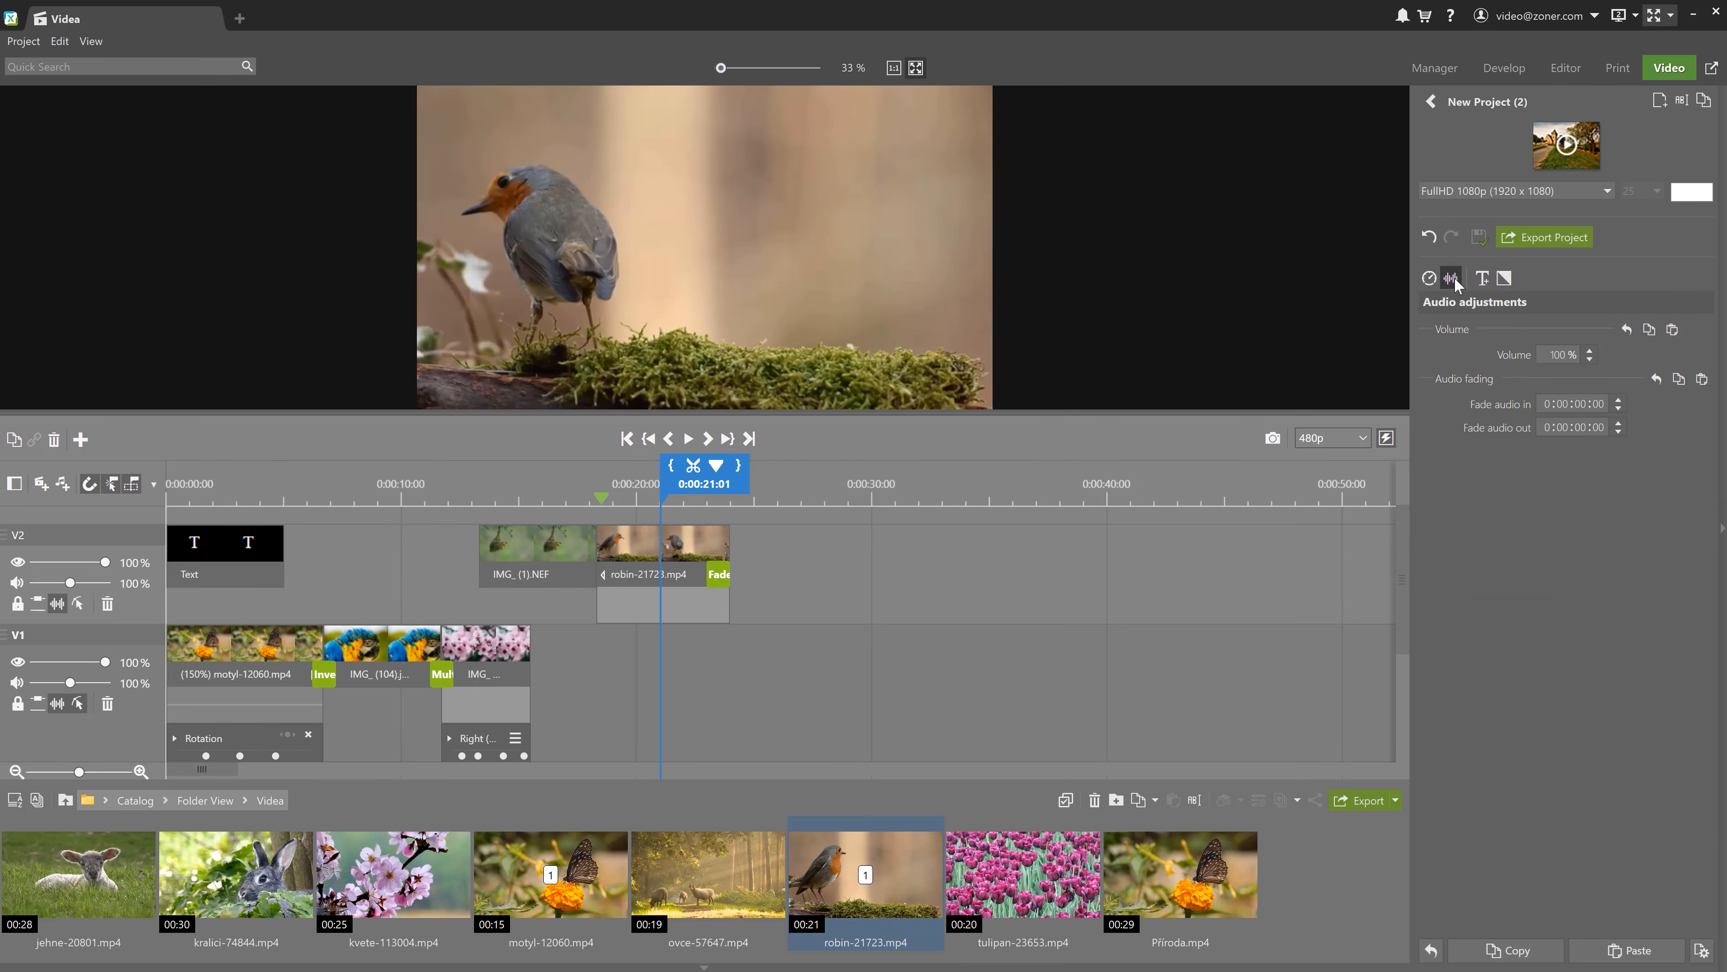
click(655, 610)
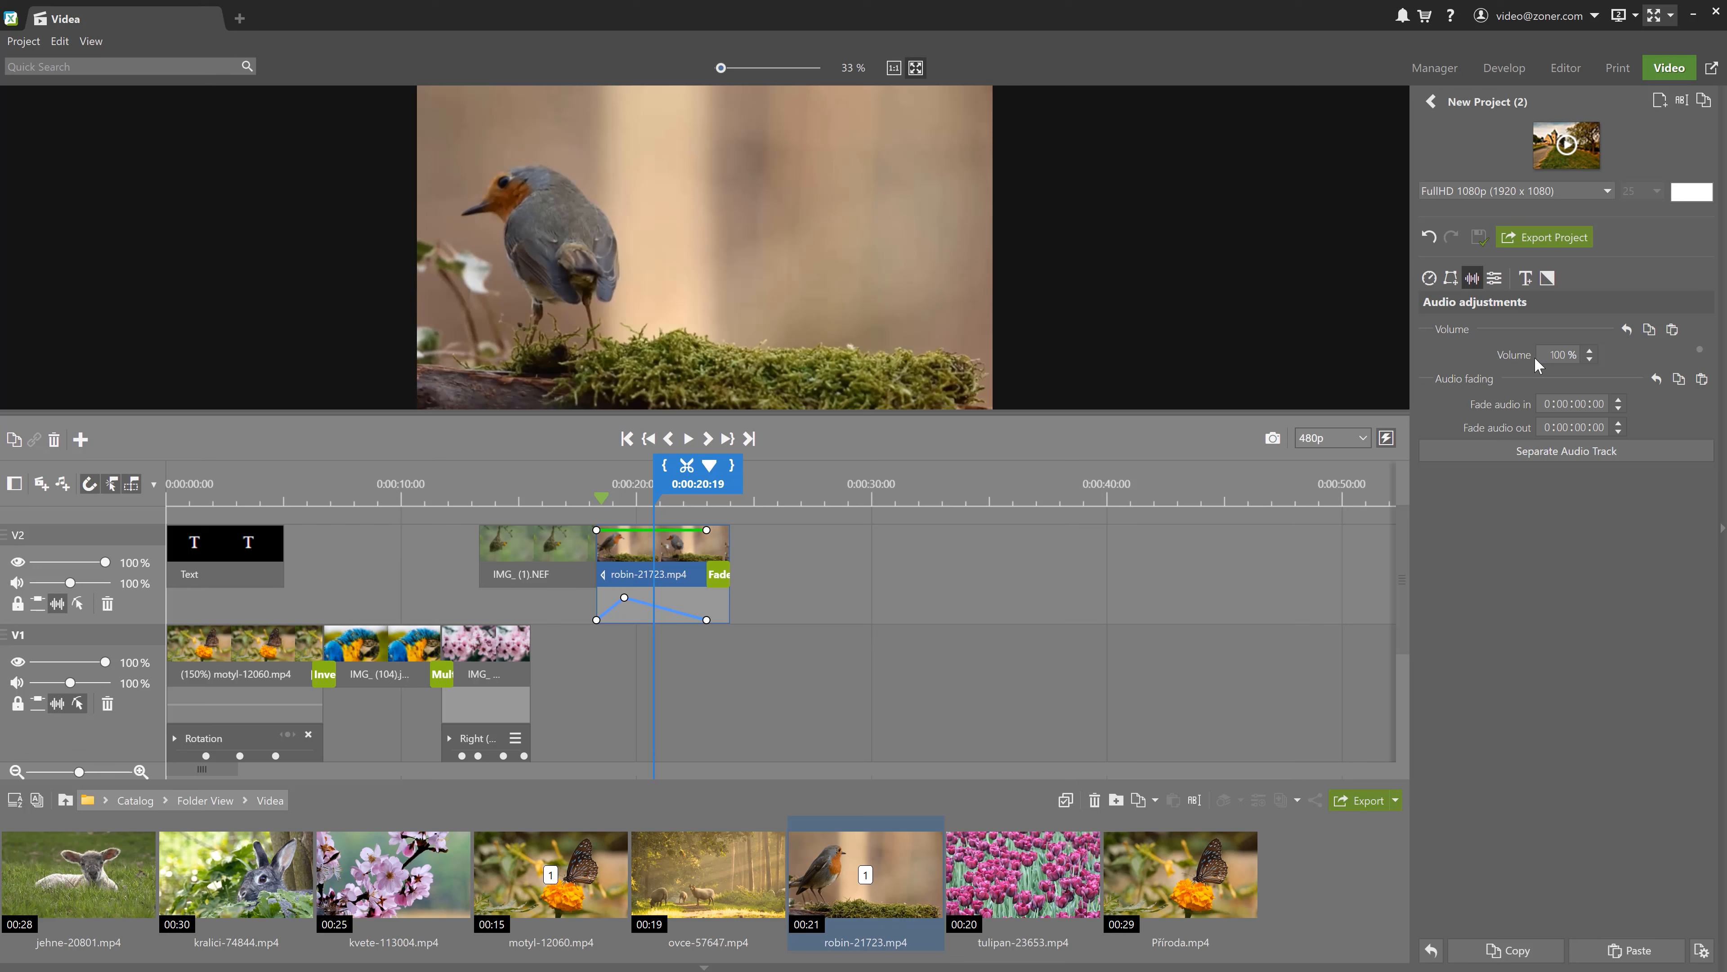
click(1482, 445)
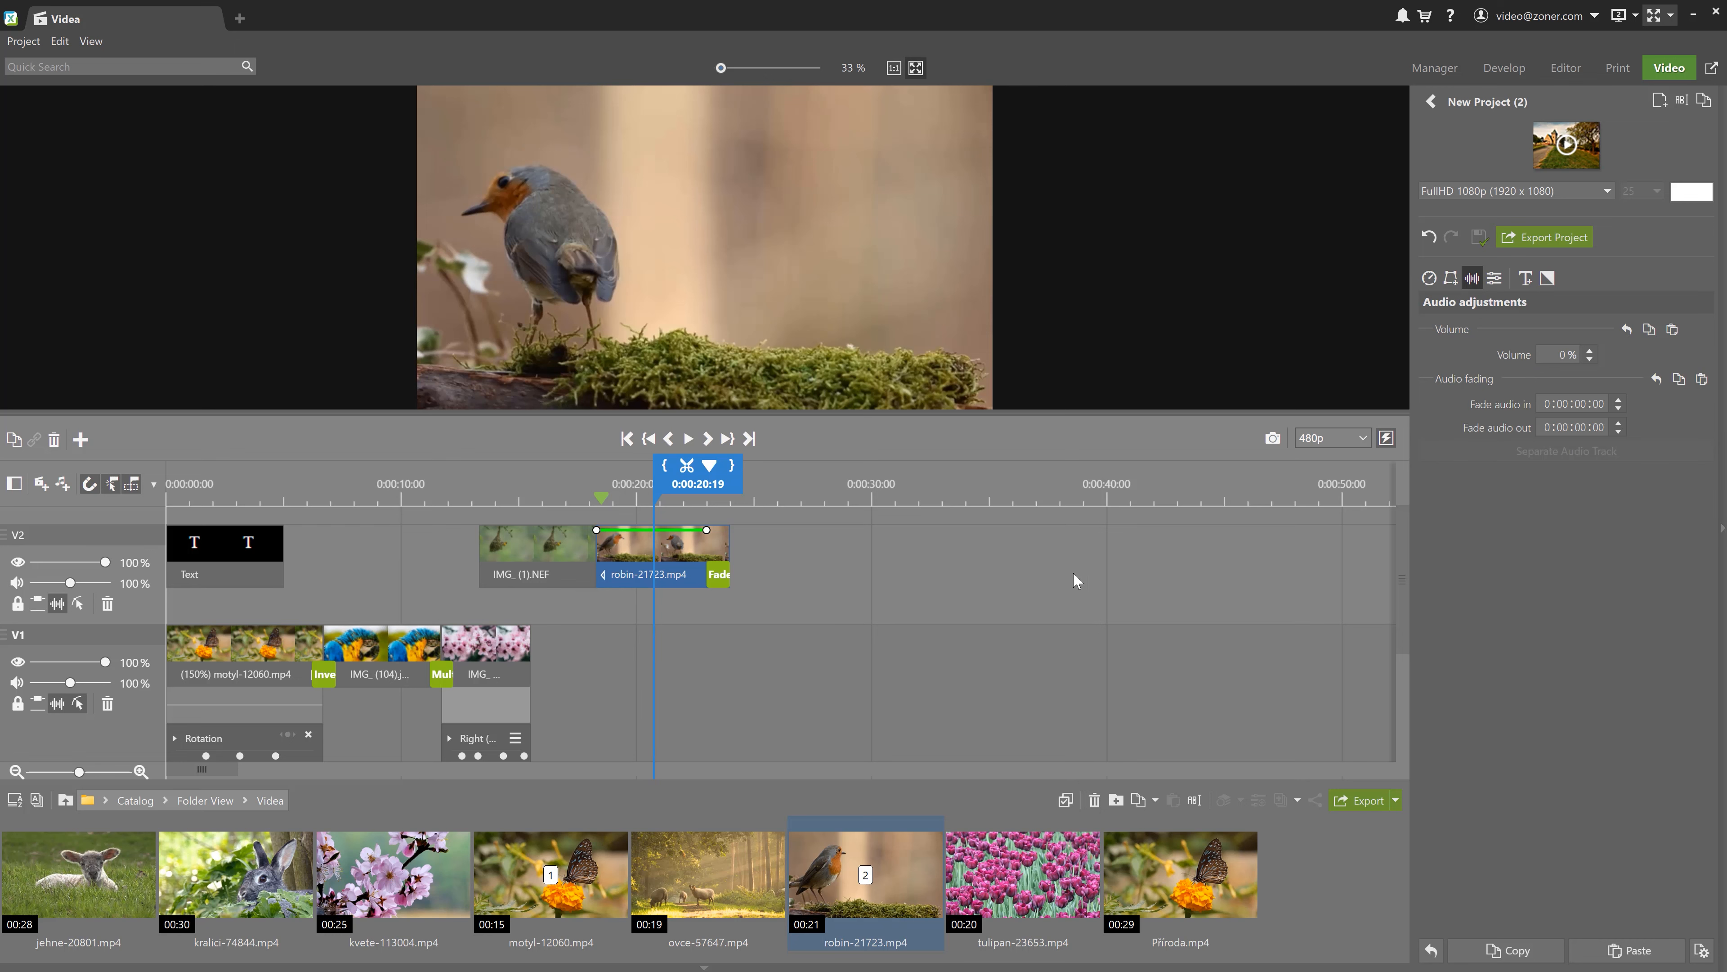
Move the separated robin-21723.mp4 audio on A2 to start at 0:00:21:12, and delete track A2
drag(1402, 552, 1400, 643)
drag(671, 757, 734, 683)
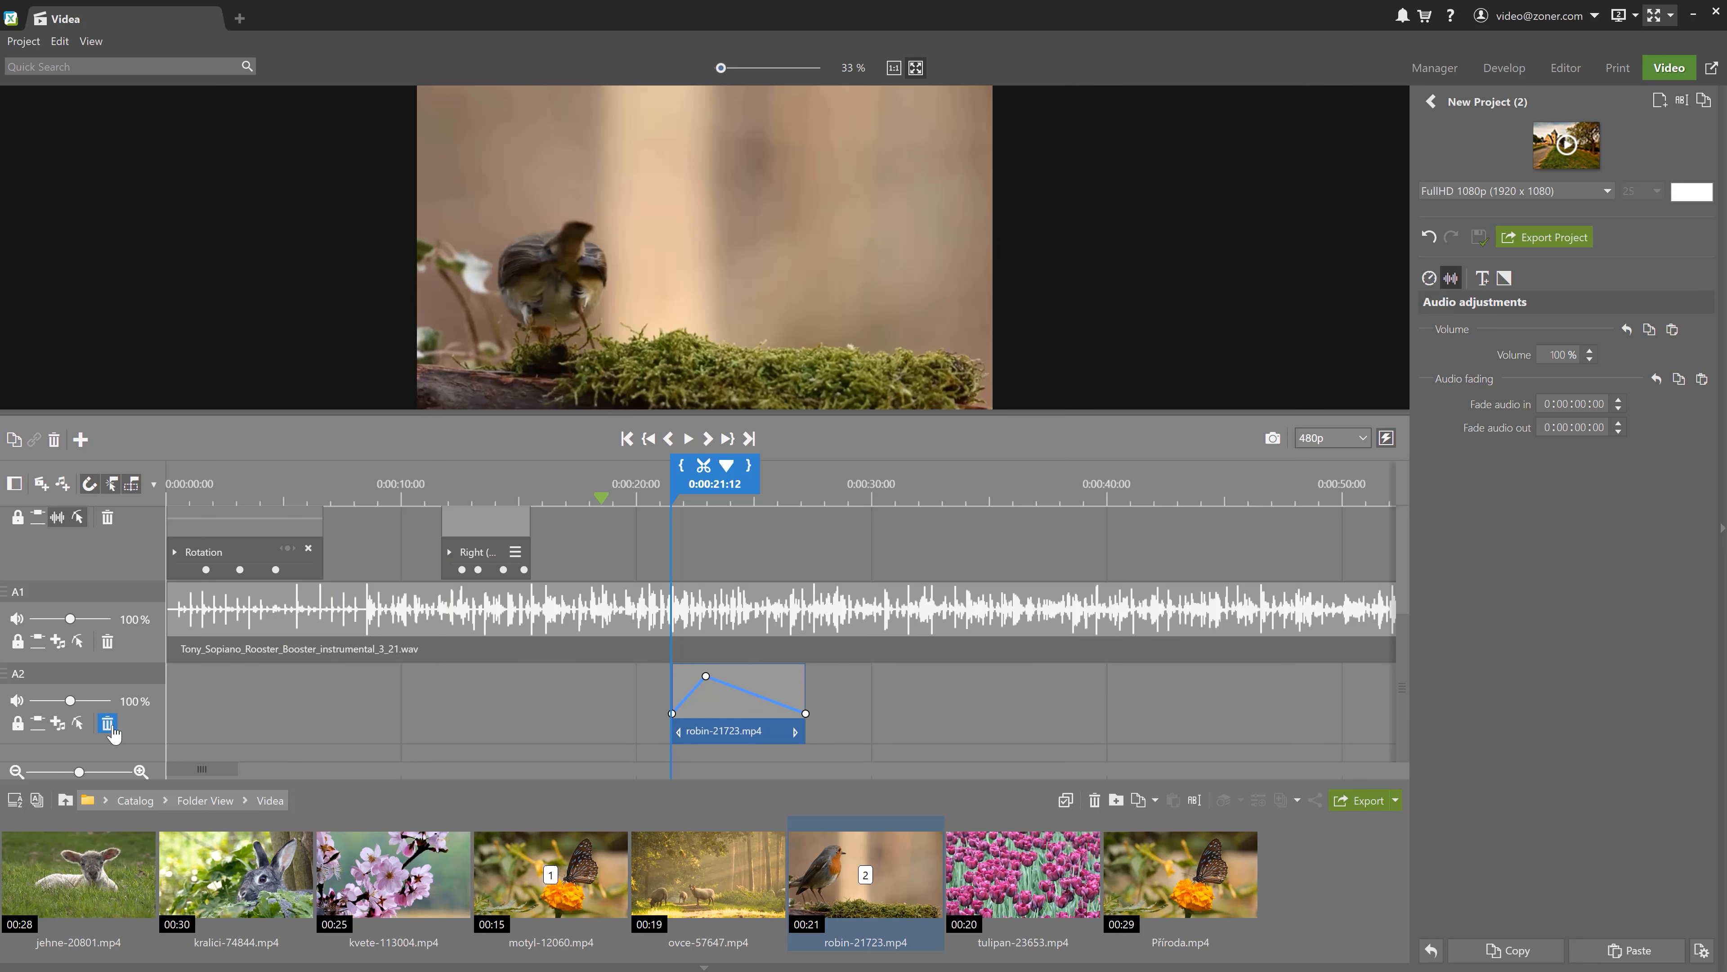
click(107, 724)
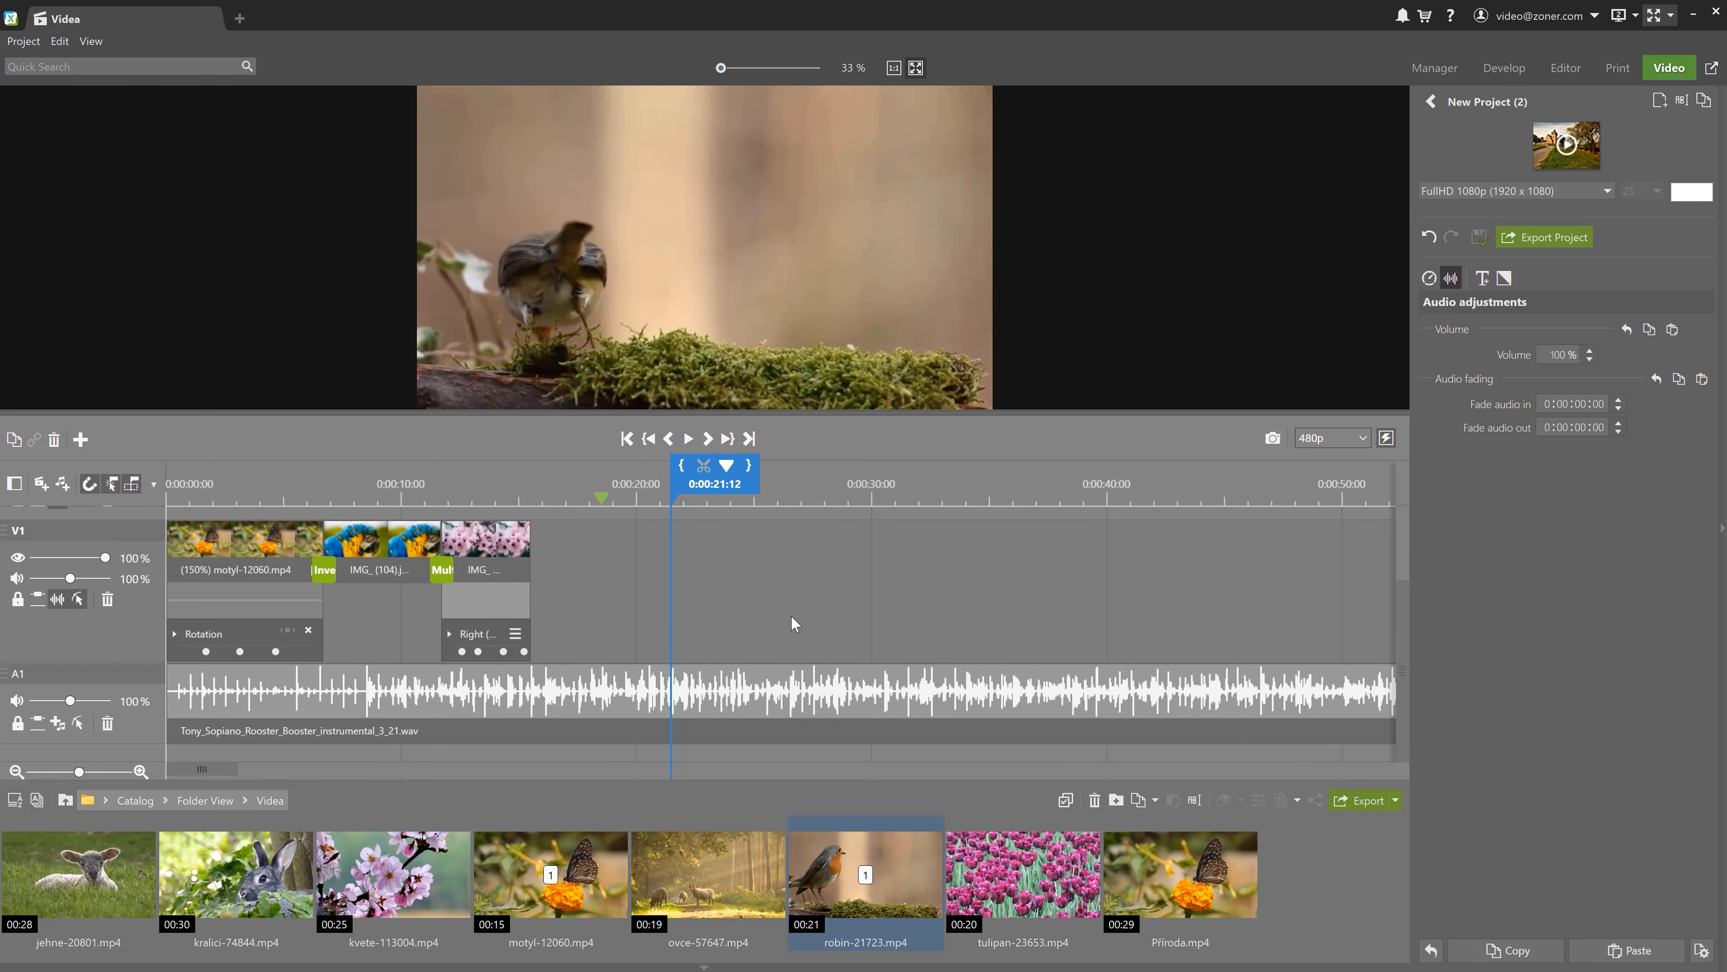
scroll(1397, 627, up, 3)
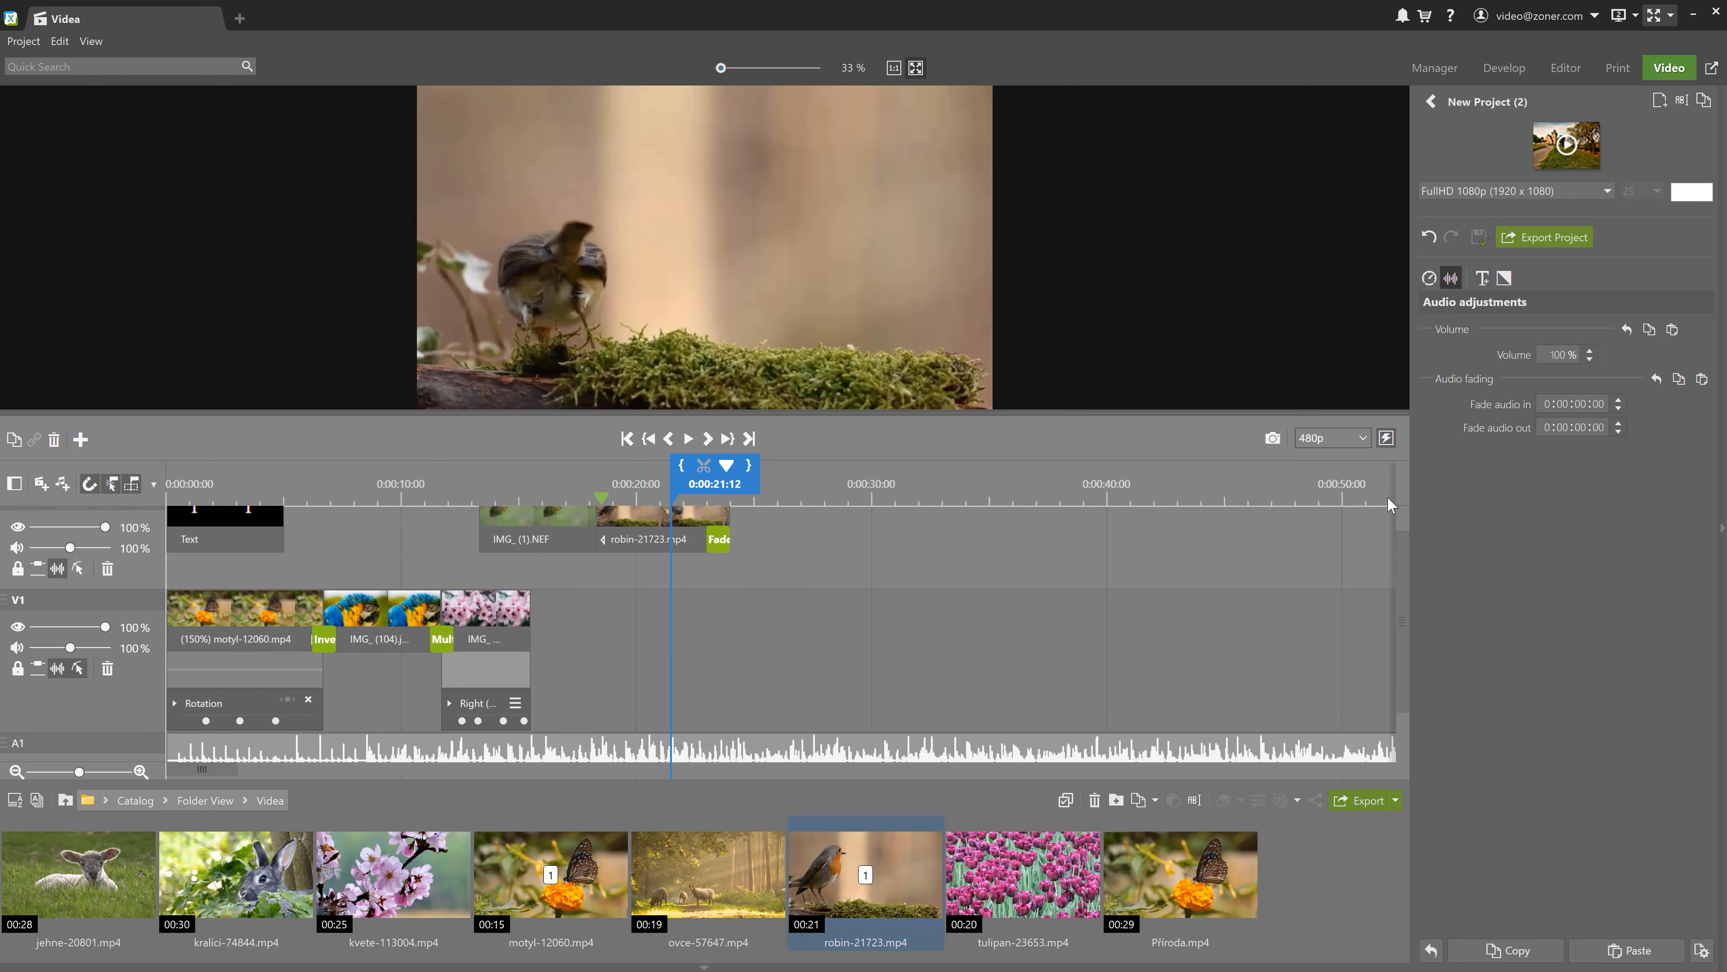